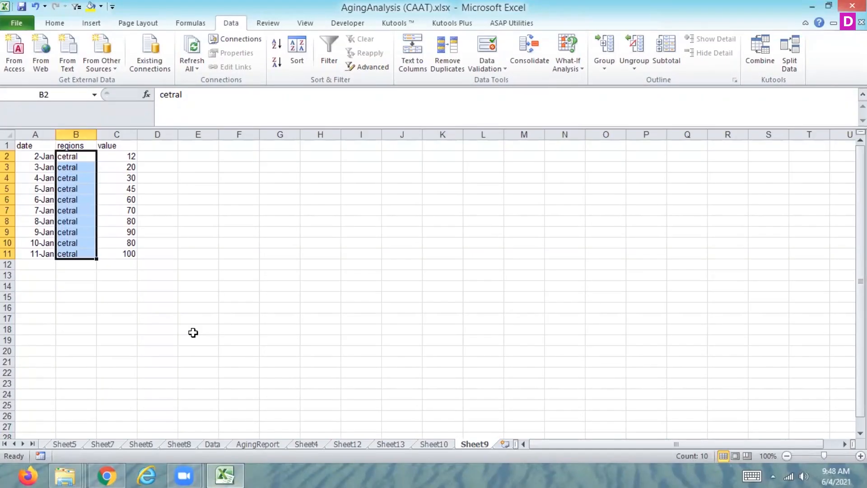
Create a pivot table from the data range A1:C11 on Sheet9, placed in a new worksheet.
key(Left)
key(Up)
key(Right)
key(Right)
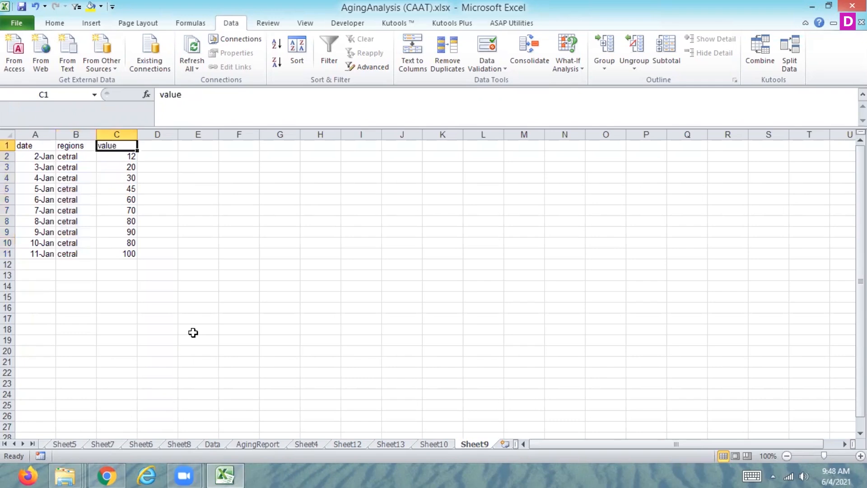
drag(34, 146, 117, 254)
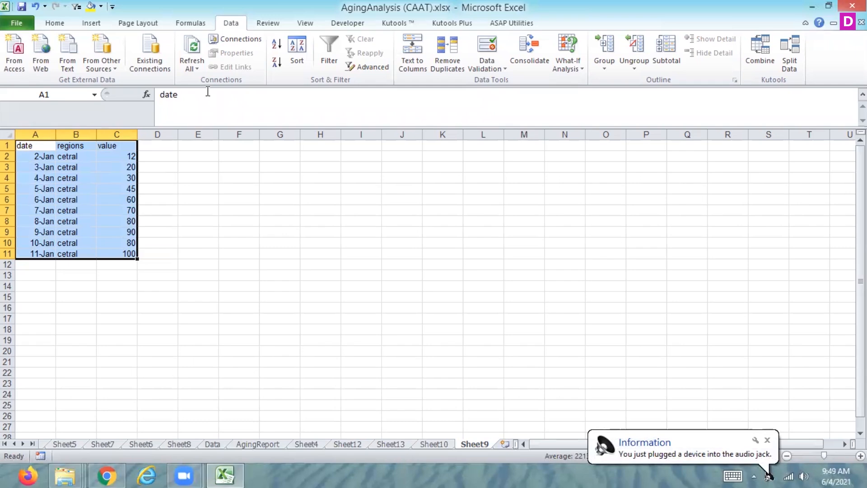
click(88, 23)
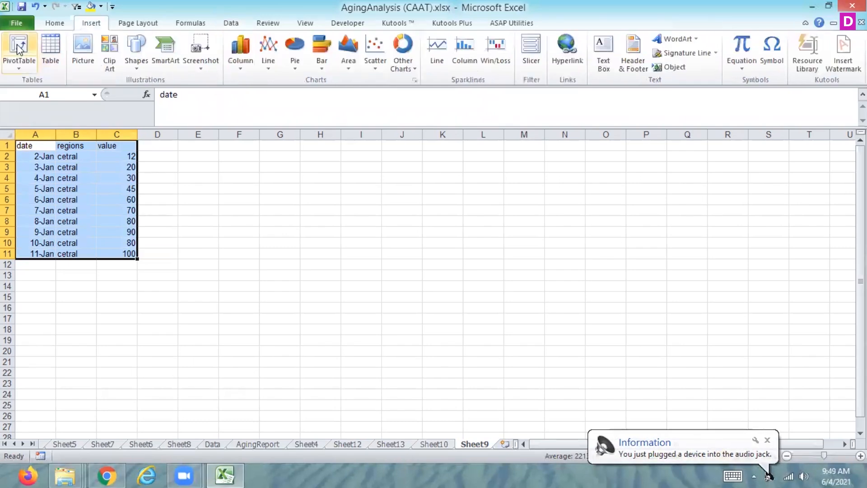
click(18, 45)
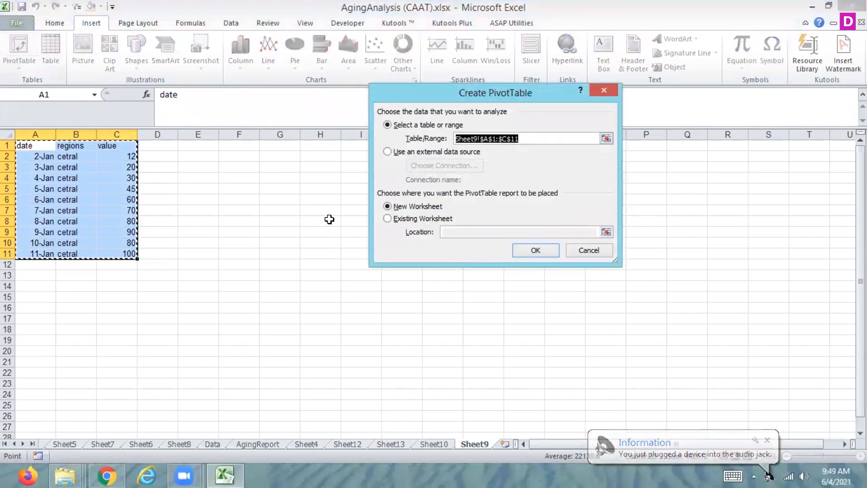
click(527, 250)
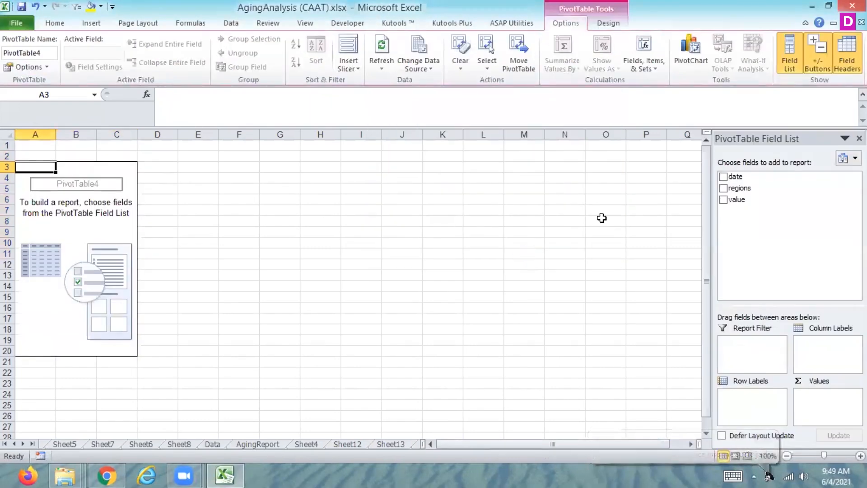
Lay out the pivot table with date as row labels, regions as column labels and value as the summed values.
drag(735, 177, 746, 397)
drag(737, 192, 814, 348)
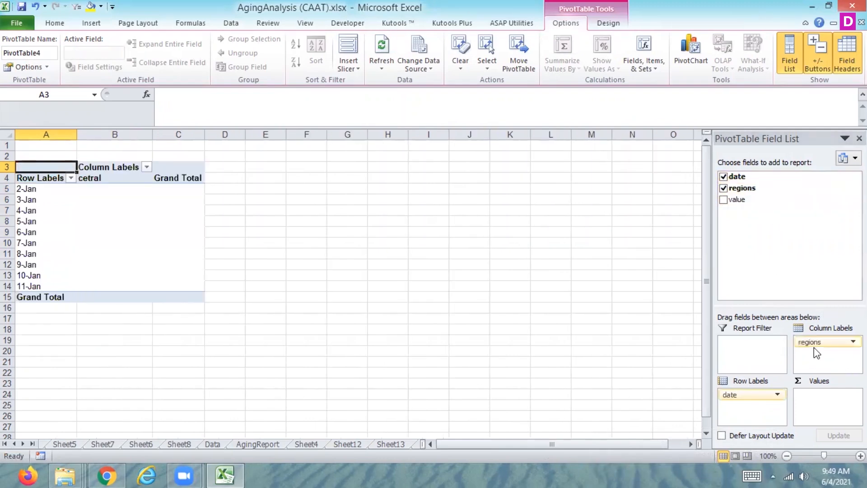
drag(740, 202, 816, 396)
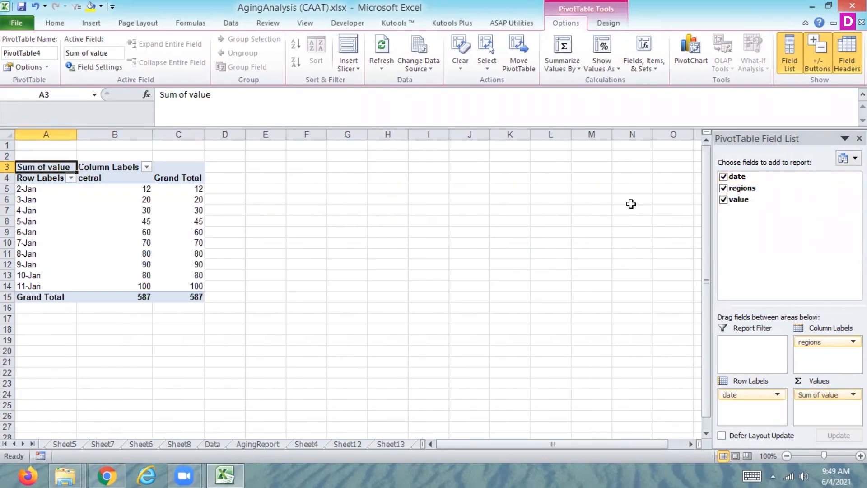
Show the pivot table's values as Difference From, with date as base field and (previous) as base item.
click(590, 68)
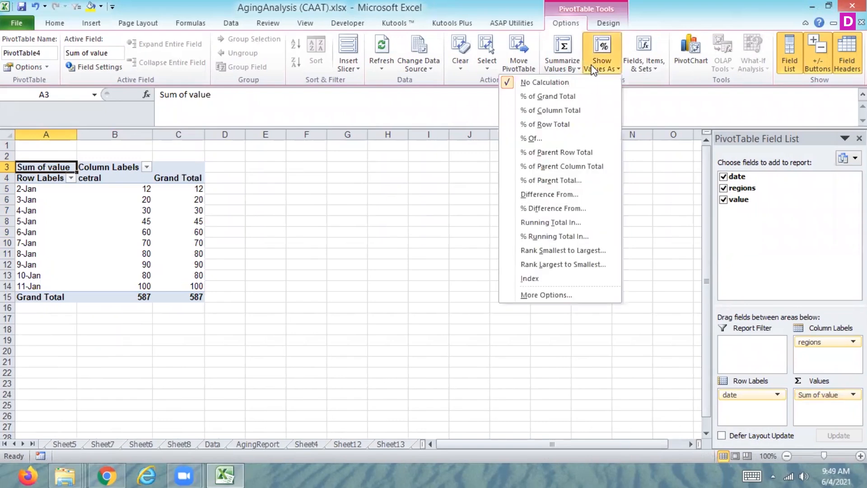
click(546, 194)
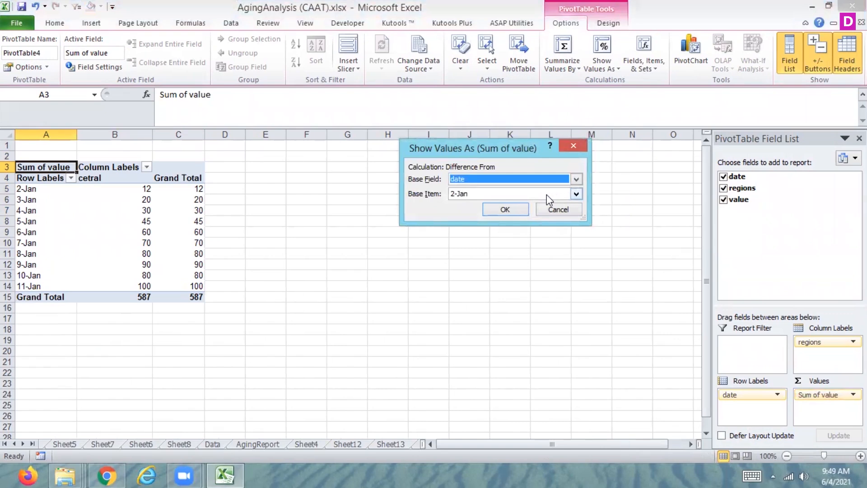
click(576, 194)
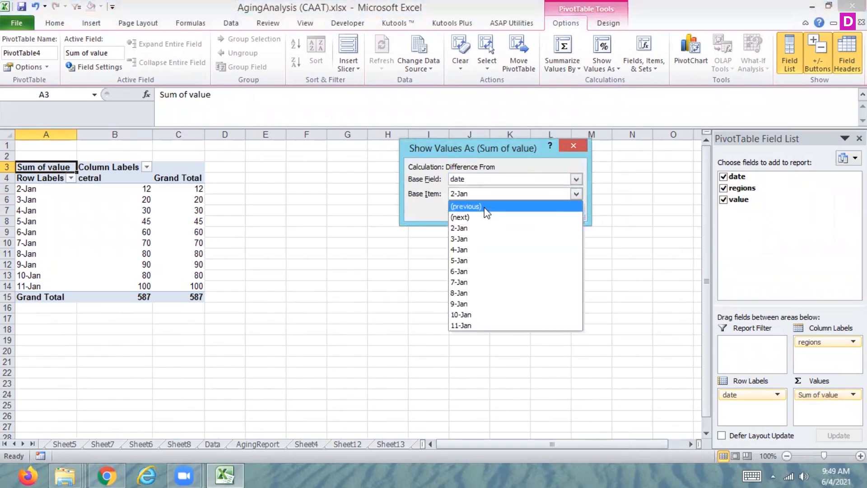
click(484, 207)
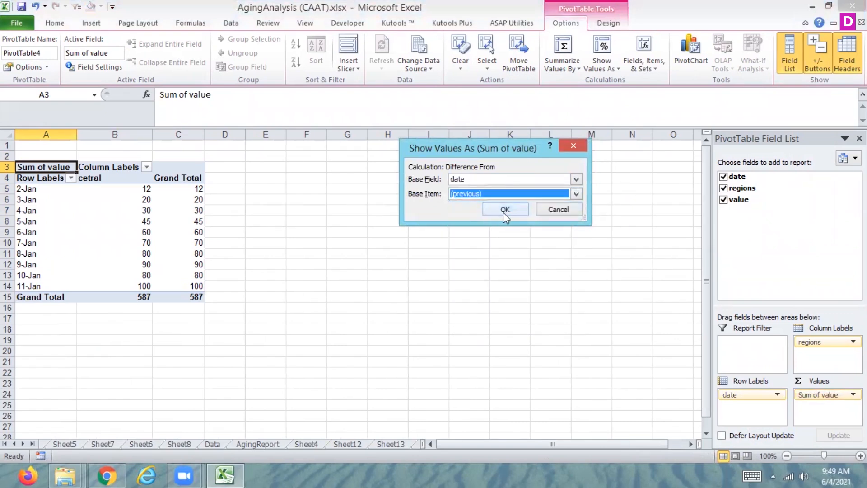
click(503, 212)
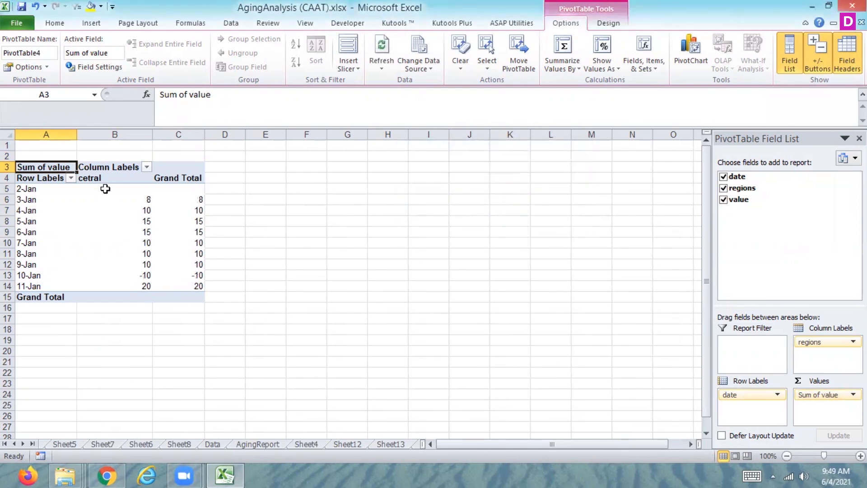
mouse_move(144, 259)
On Sheet8, clear cell H9 and remove the Sum of SALES_BEF_TAX2 value field from the pivot table.
click(178, 443)
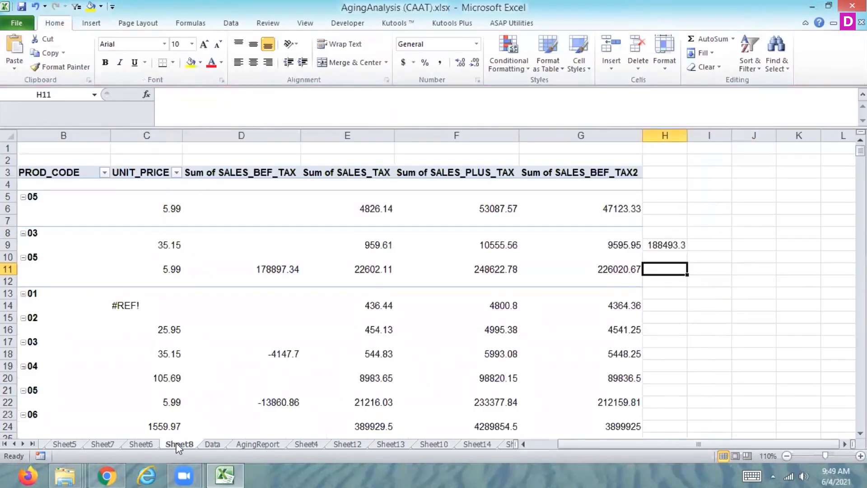
click(664, 244)
key(Delete)
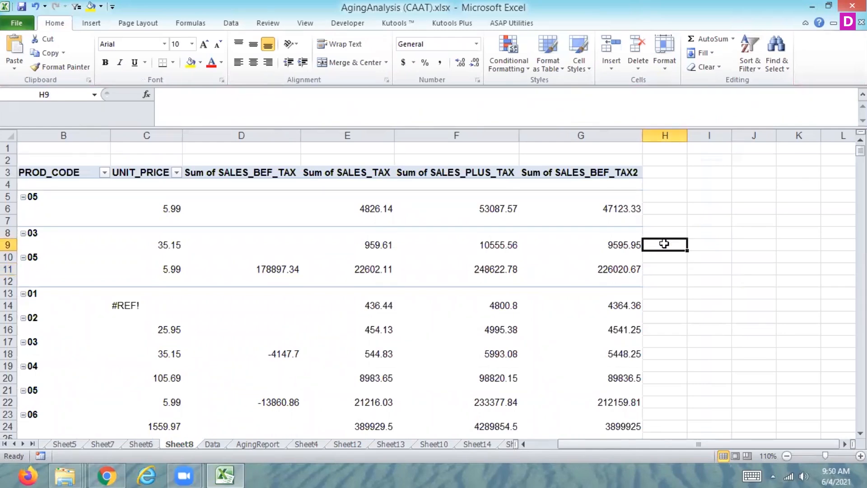
click(593, 172)
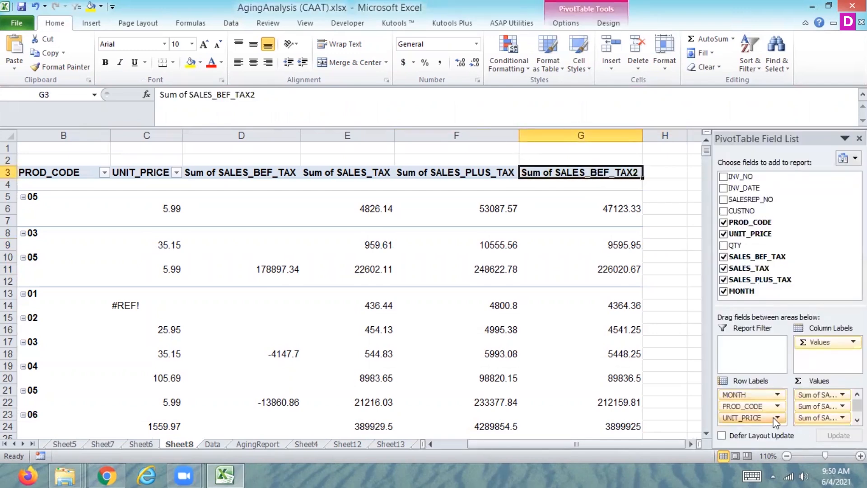
drag(828, 418, 815, 271)
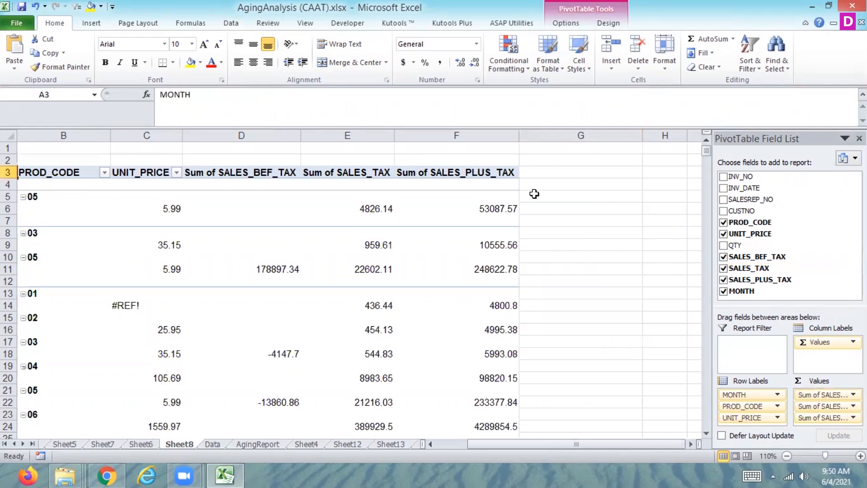
click(548, 173)
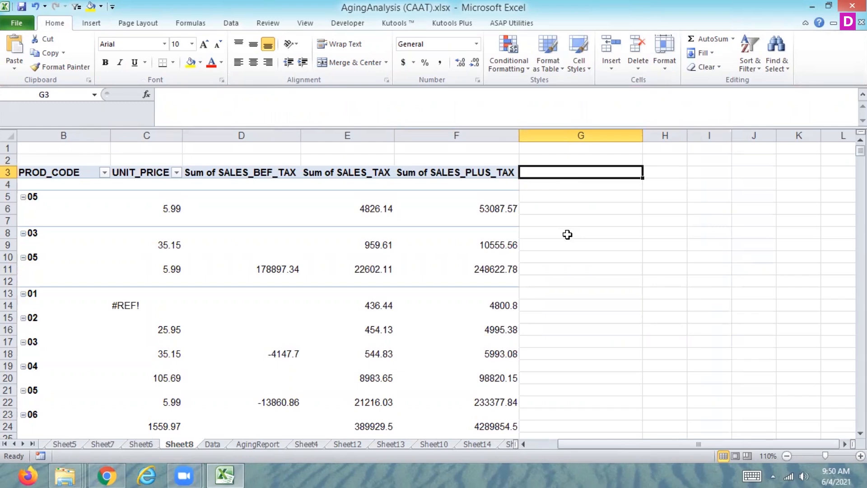
Start a new calculated field in the Sheet8 pivot table and name it gst.
click(230, 24)
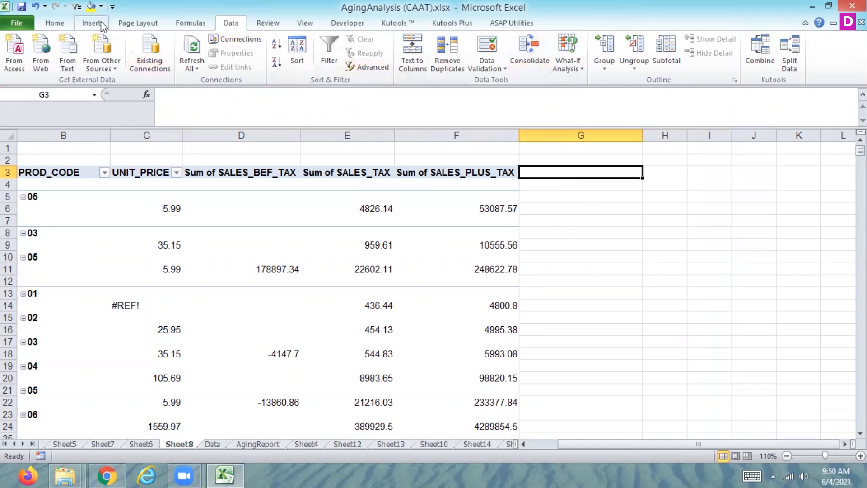
click(281, 267)
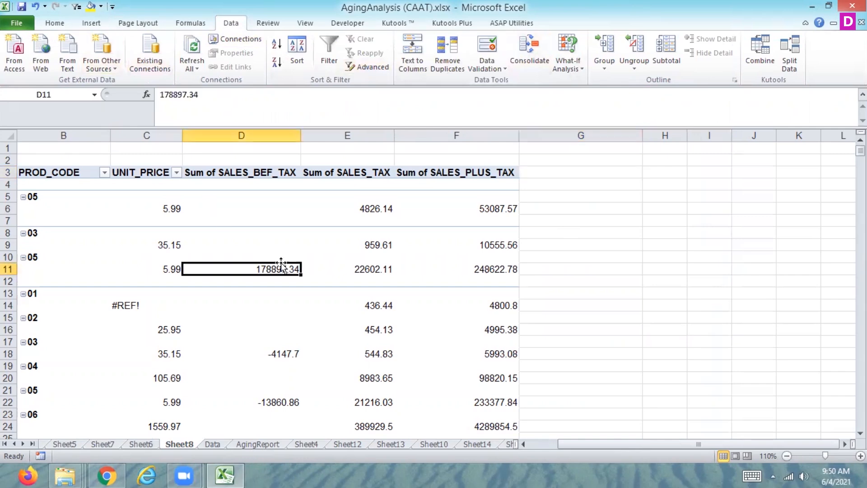
click(564, 26)
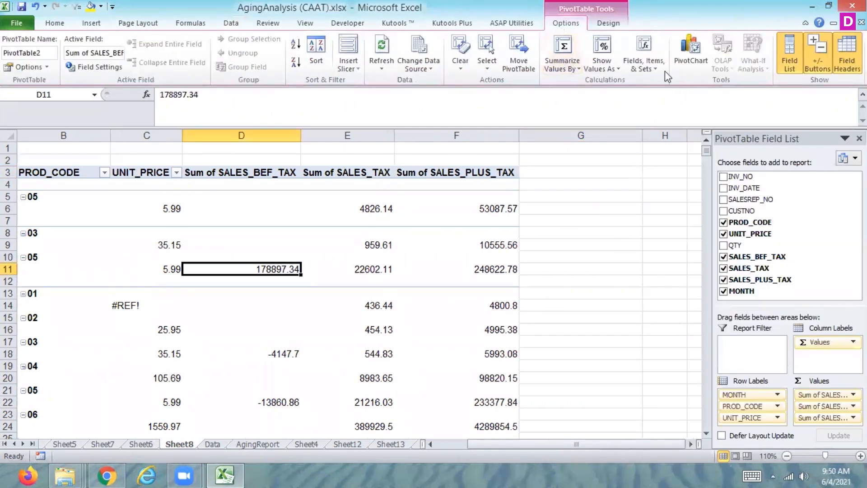
click(644, 59)
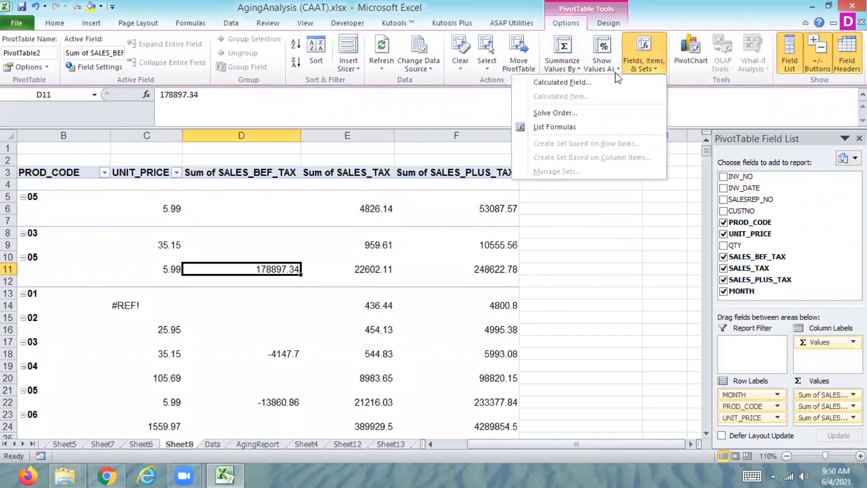
click(577, 82)
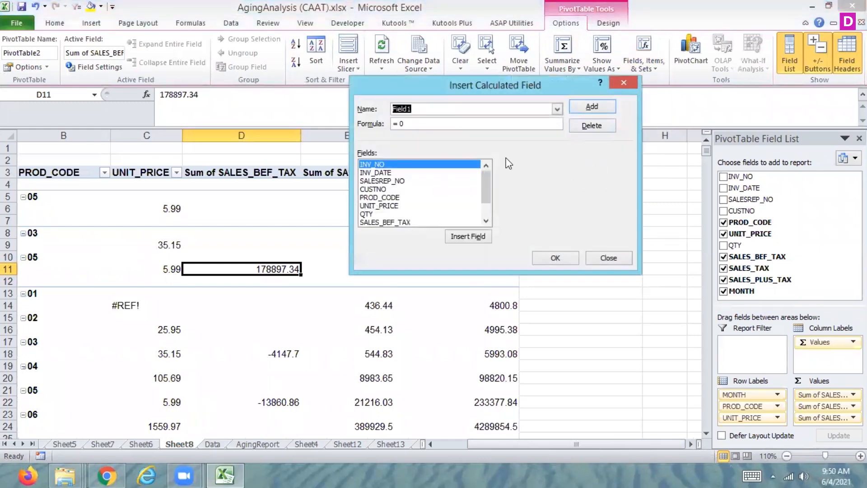
text(gst)
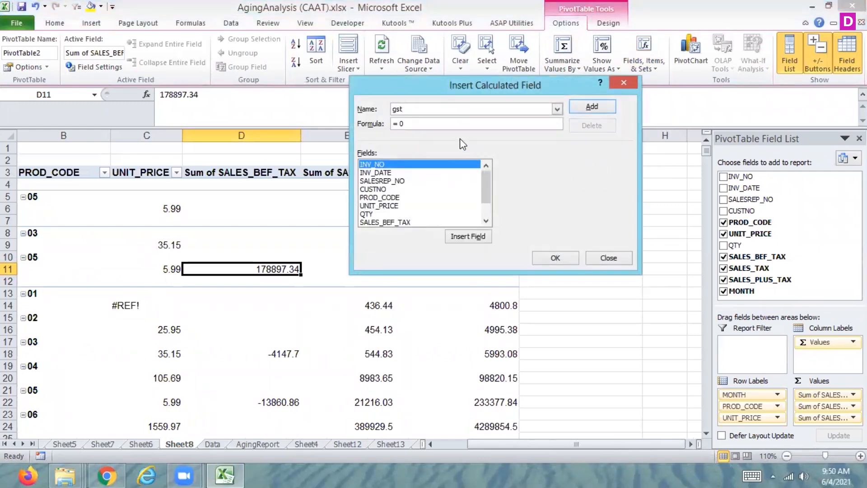
Set the gst formula to SALES_PLUS_TAX + SALES_PLUS_TAX*0.05 and add the calculated field to the pivot table.
click(445, 123)
key(BackSpace)
drag(483, 193, 482, 202)
double_click(419, 221)
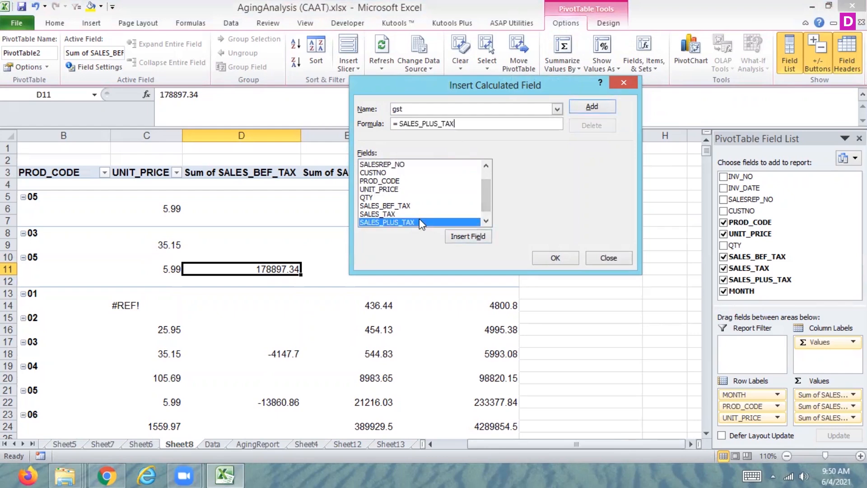
text(+)
double_click(419, 222)
text(*0.05)
click(587, 103)
click(555, 256)
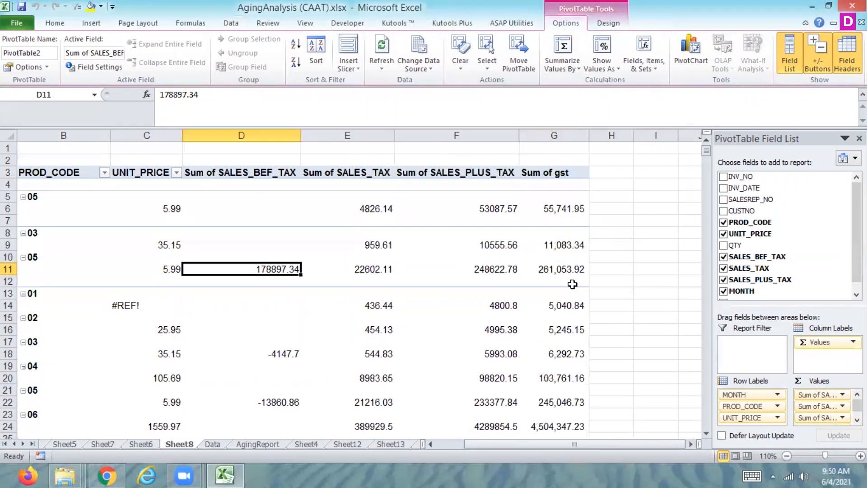
List the pivot table's calculated formulas on a new sheet and inspect the gst formula in cell C3.
click(488, 209)
click(577, 208)
click(611, 208)
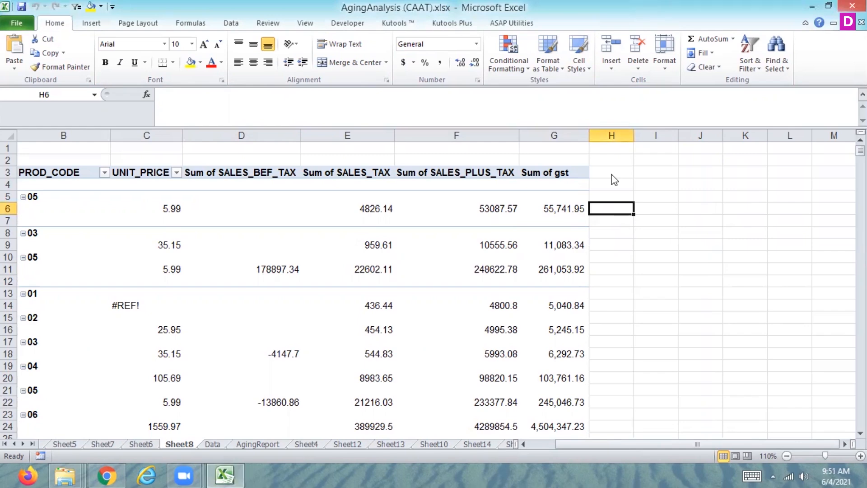
click(588, 206)
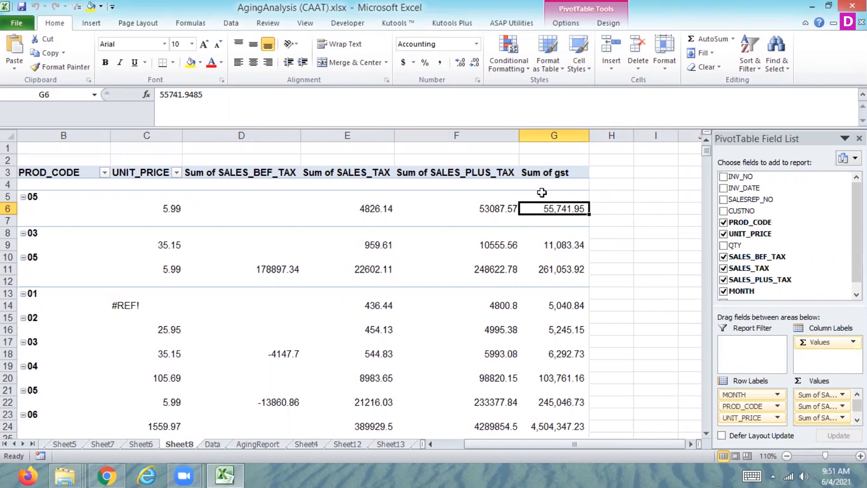
click(561, 23)
click(643, 58)
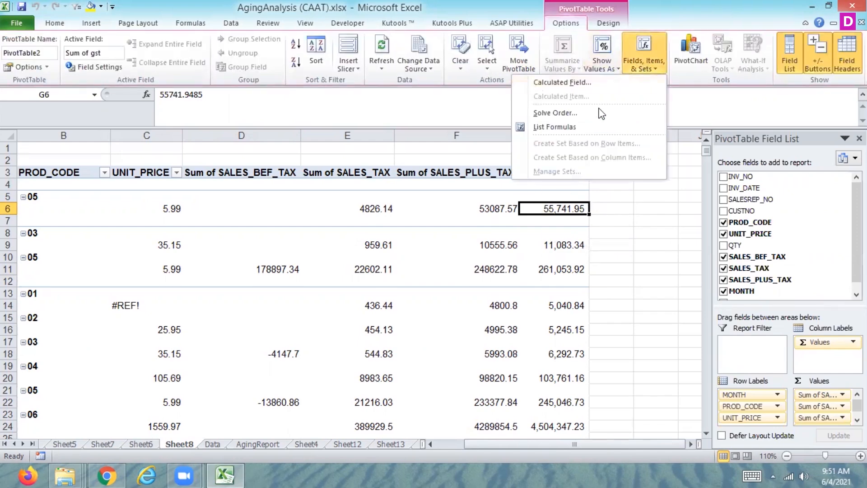
click(575, 126)
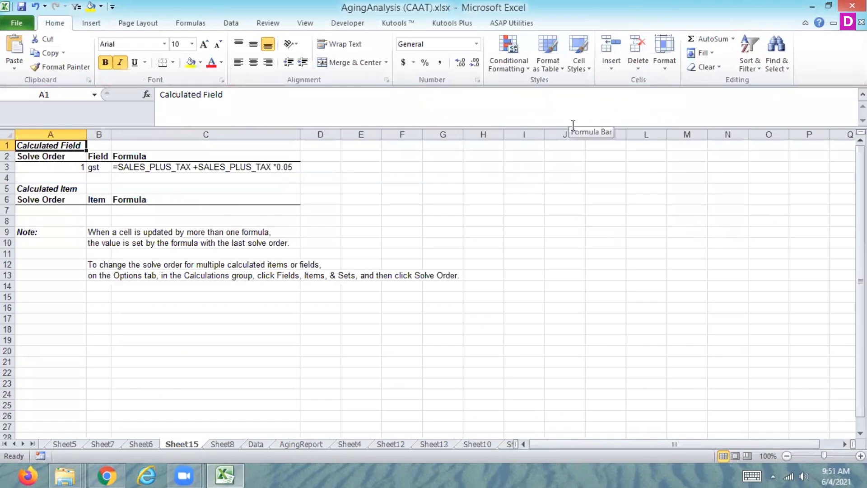
click(187, 168)
key(Right)
key(Left)
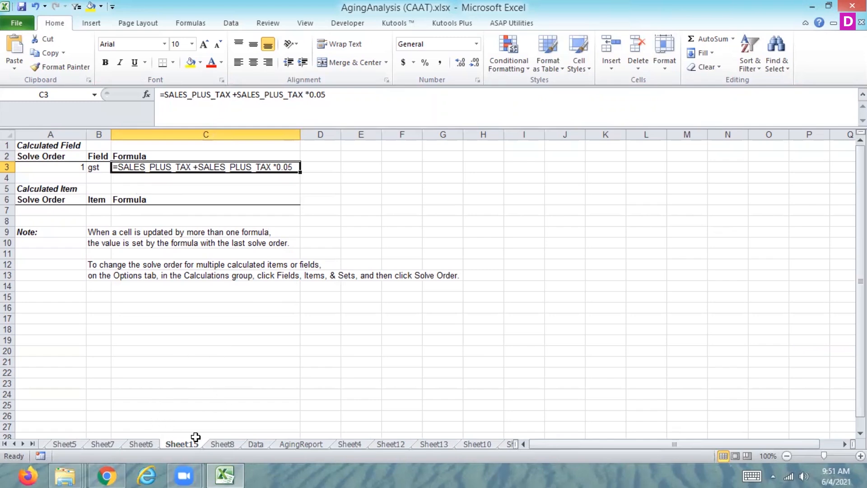
click(226, 444)
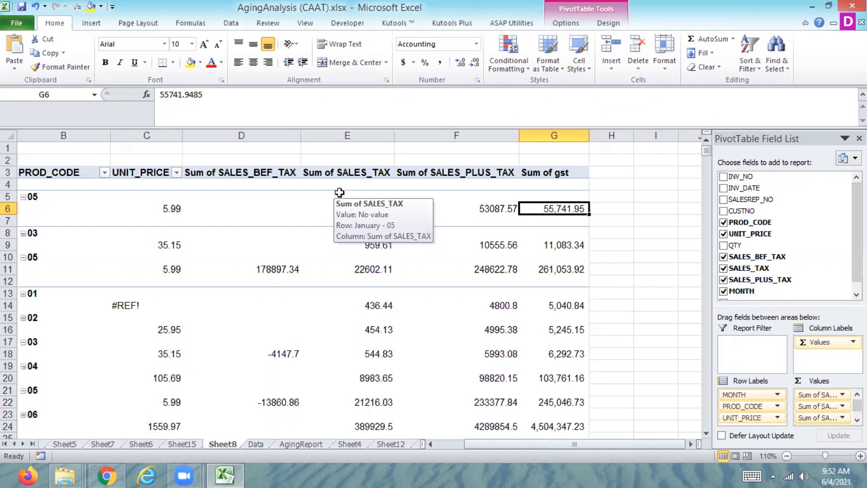
click(553, 27)
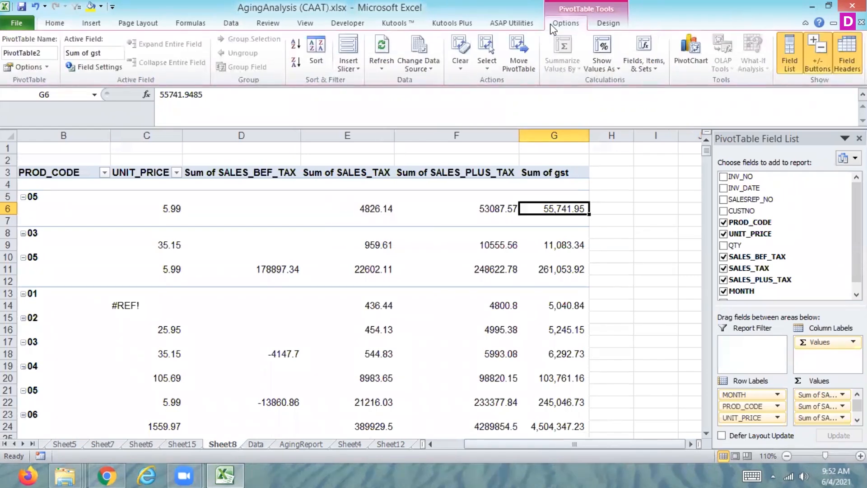
click(631, 67)
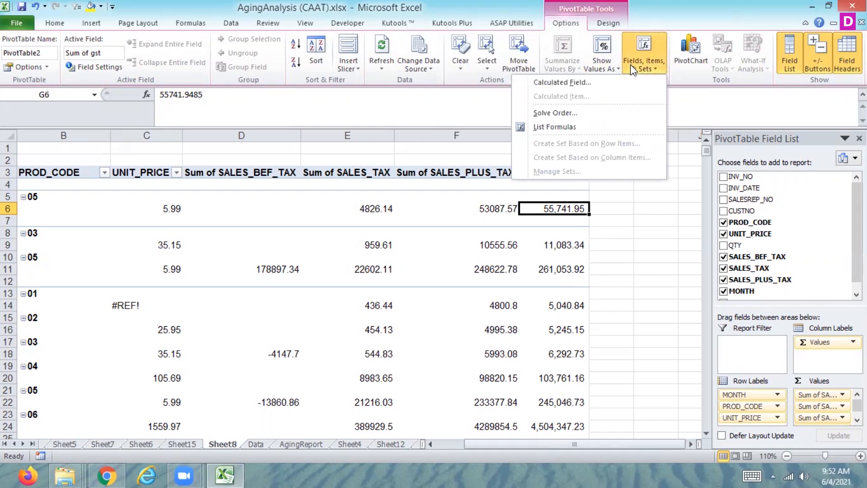
click(582, 81)
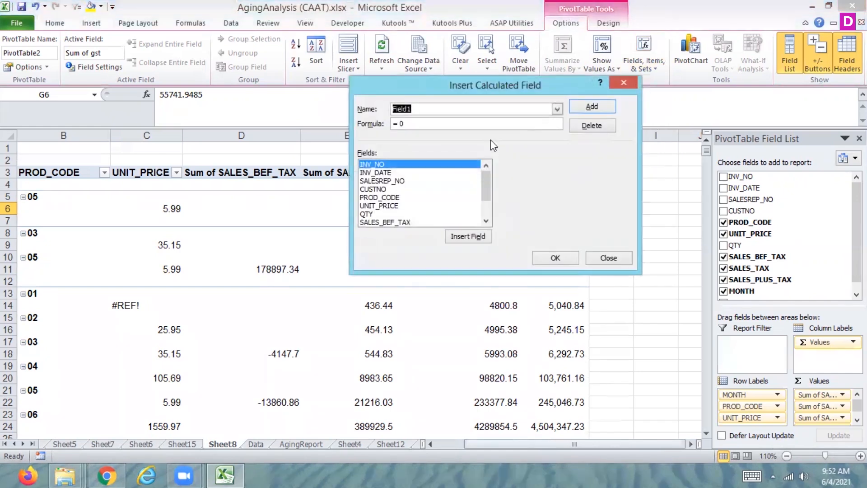
click(485, 222)
click(486, 221)
click(486, 221)
click(486, 221)
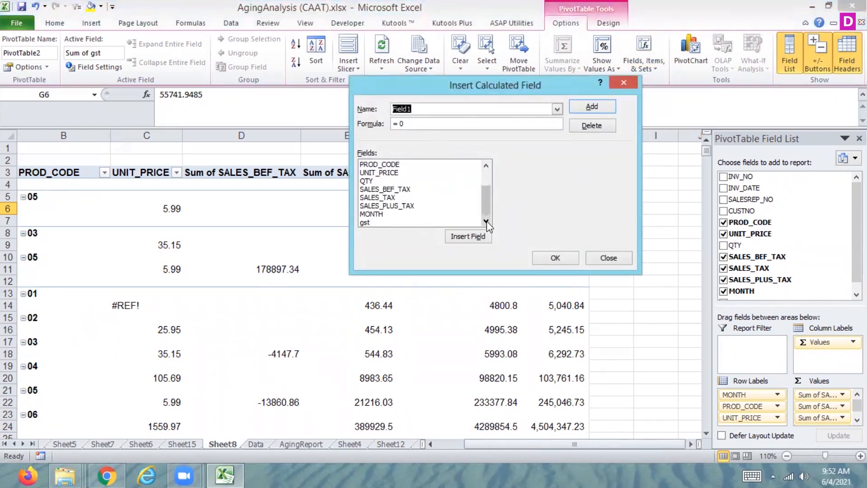
click(393, 222)
double_click(408, 221)
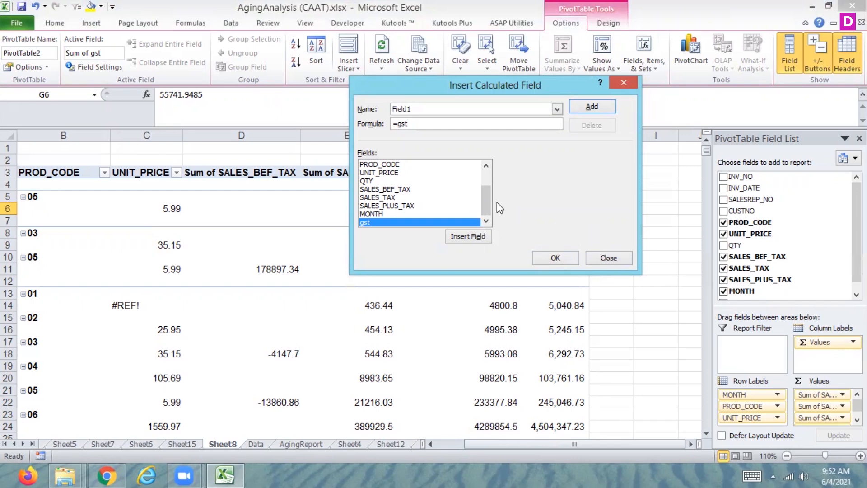
scroll(483, 194, up, 2)
click(620, 258)
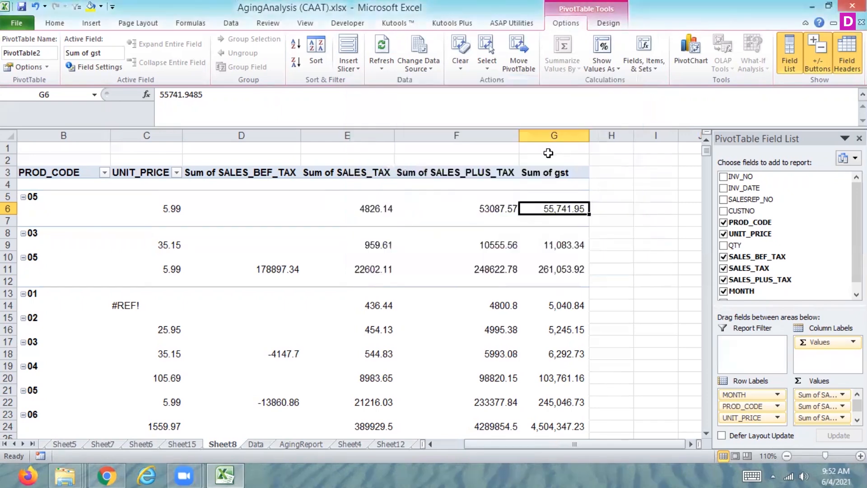
List the Sheet8 pivot table's calculated formulas on another new sheet and compare it with the earlier list on Sheet15.
click(652, 65)
click(561, 127)
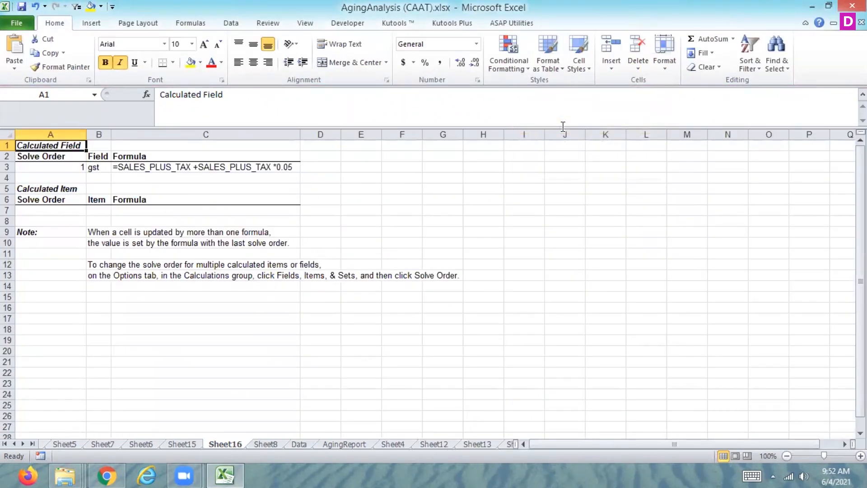
click(186, 446)
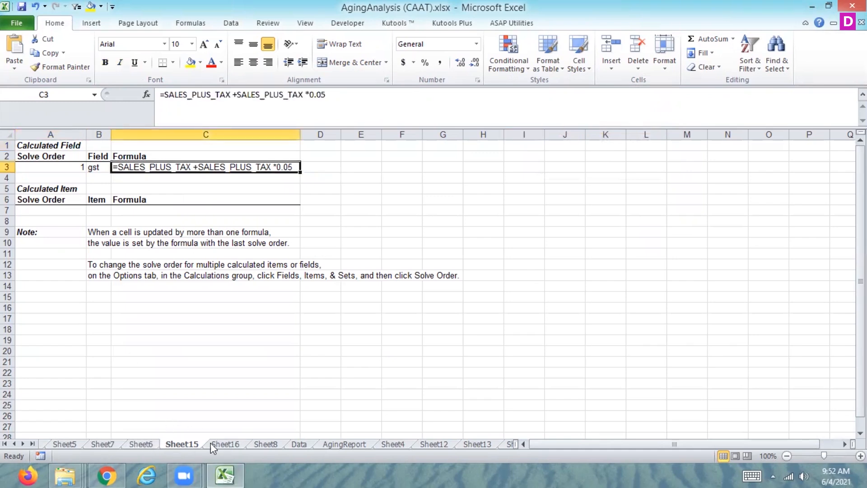
click(223, 445)
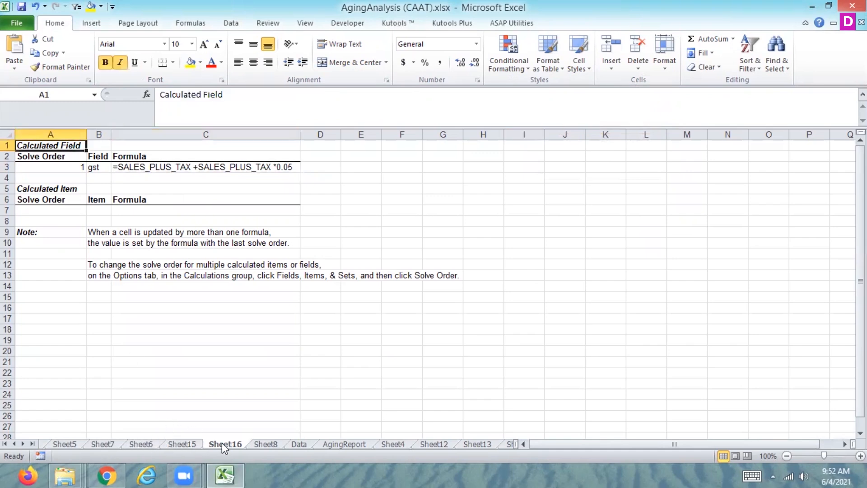
In the Sheet8 pivot table, change the gst formula's multiplier to 0.10 and delete the gst calculated field.
click(268, 444)
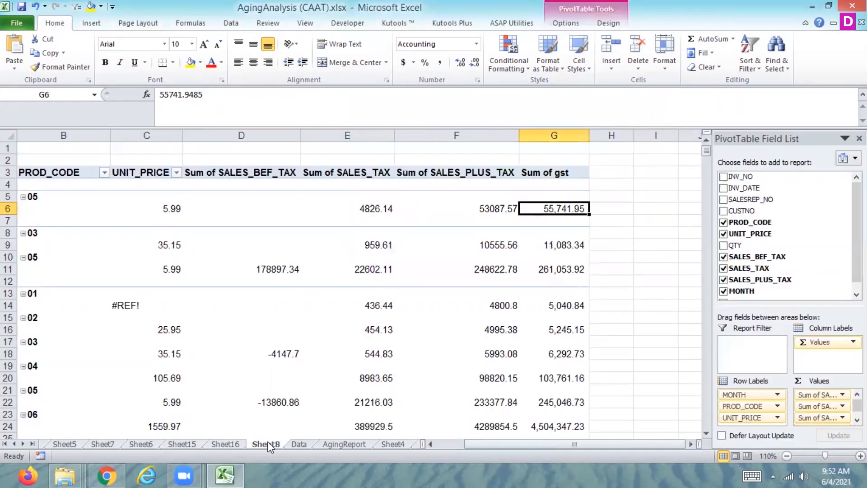
click(579, 28)
click(651, 61)
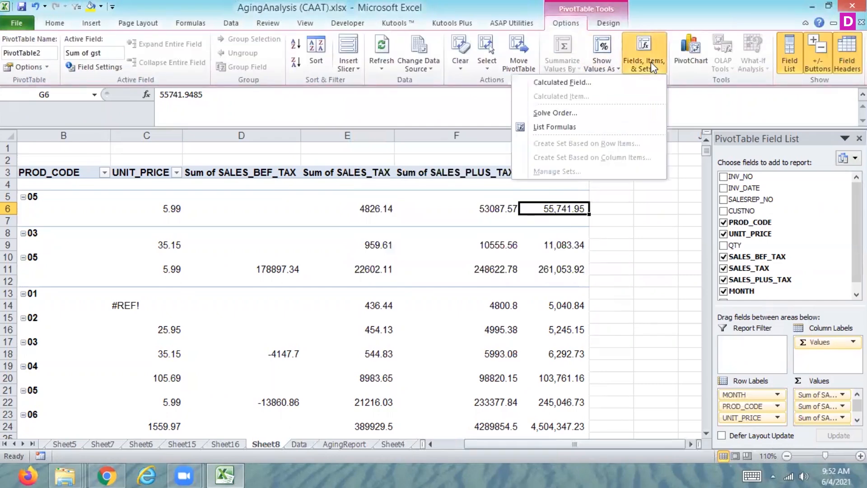
click(538, 85)
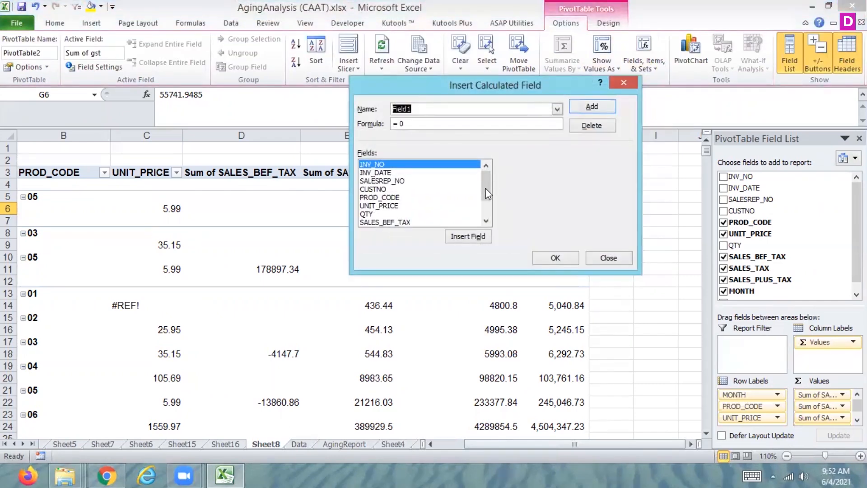
click(556, 109)
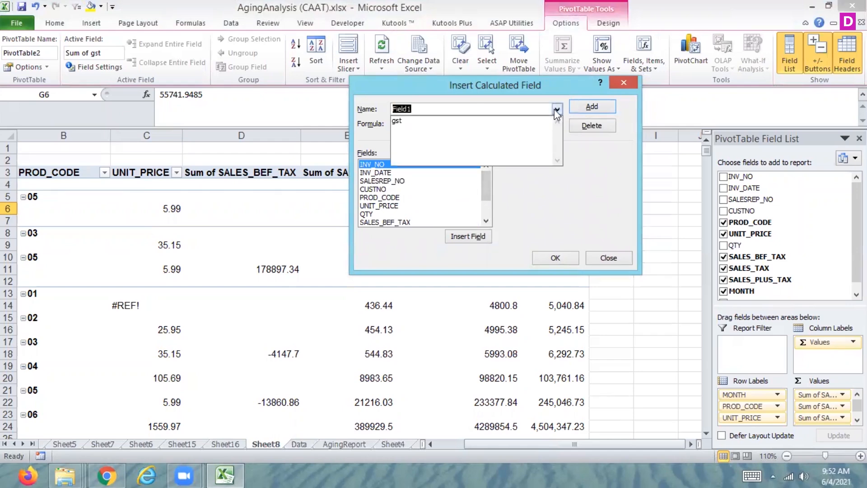
click(495, 122)
click(541, 122)
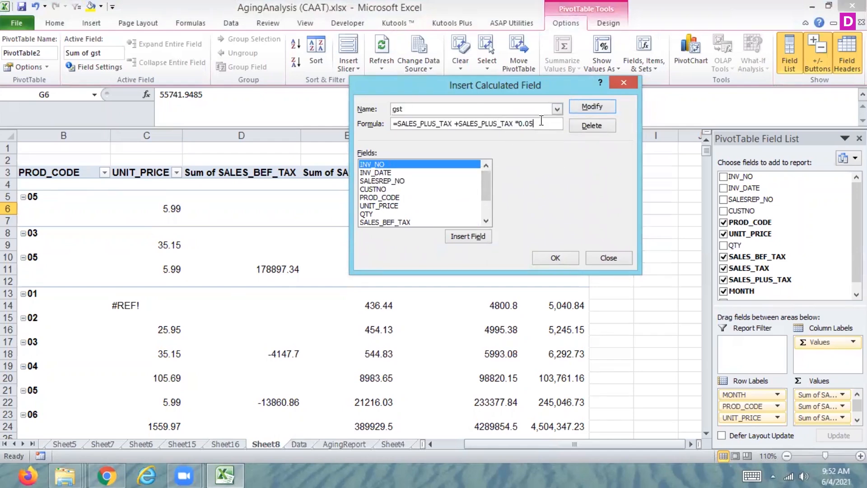
key(BackSpace)
key(BackSpace)
text(10)
click(600, 127)
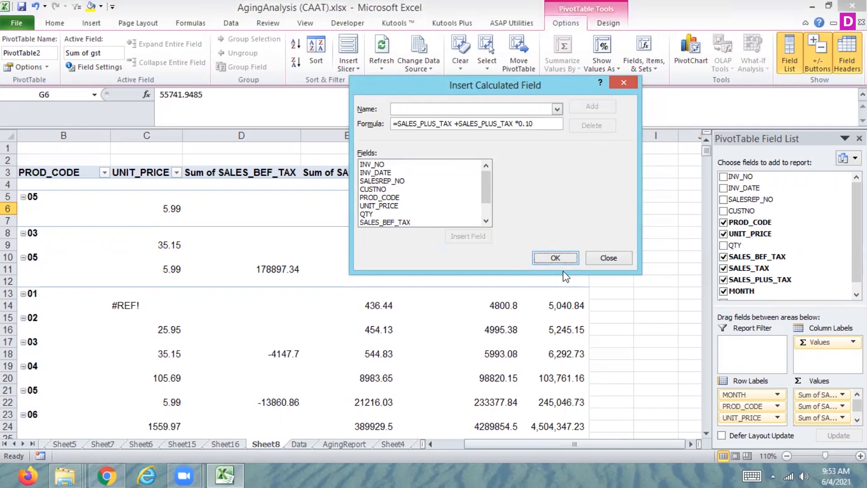
click(556, 258)
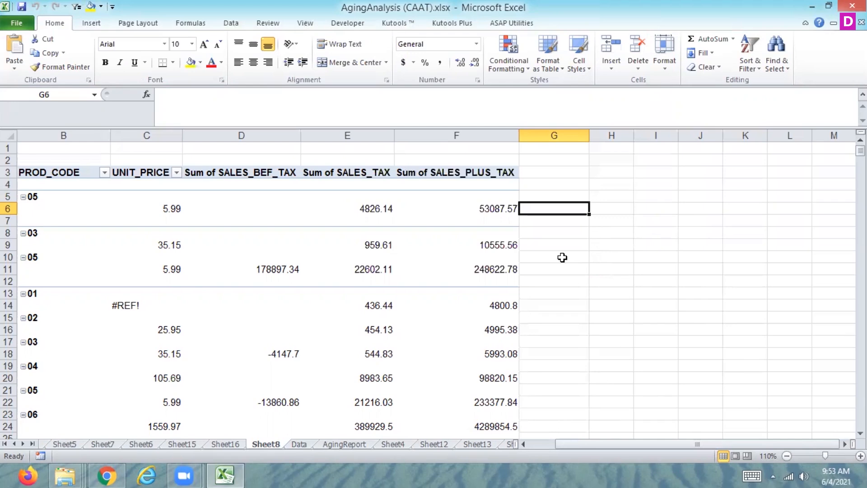
Examine the row 6 cells across the Sheet8 pivot table's product code, unit price and sales columns.
key(Left)
key(Left)
key(Left)
key(Left)
key(Left)
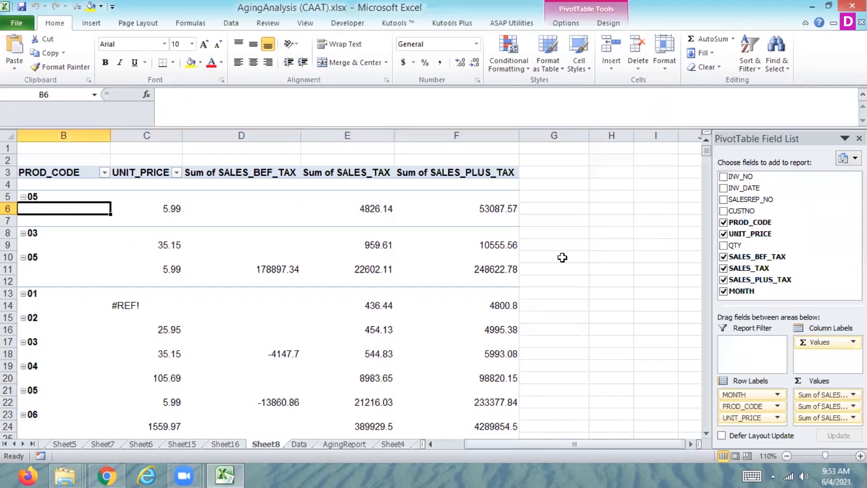
key(Right)
key(Right)
key(Right)
key(Right)
key(Right)
key(Left)
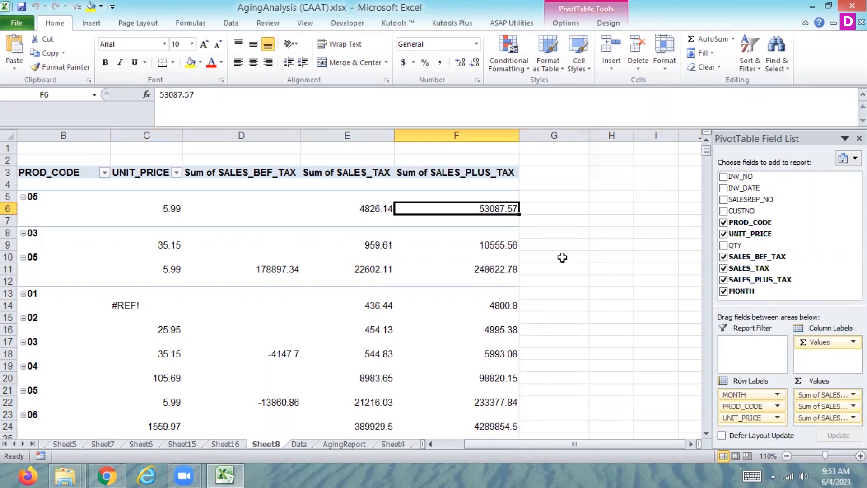
key(Left)
key(Left)
key(Left)
key(Right)
key(Right)
key(Right)
key(Left)
key(Left)
key(Left)
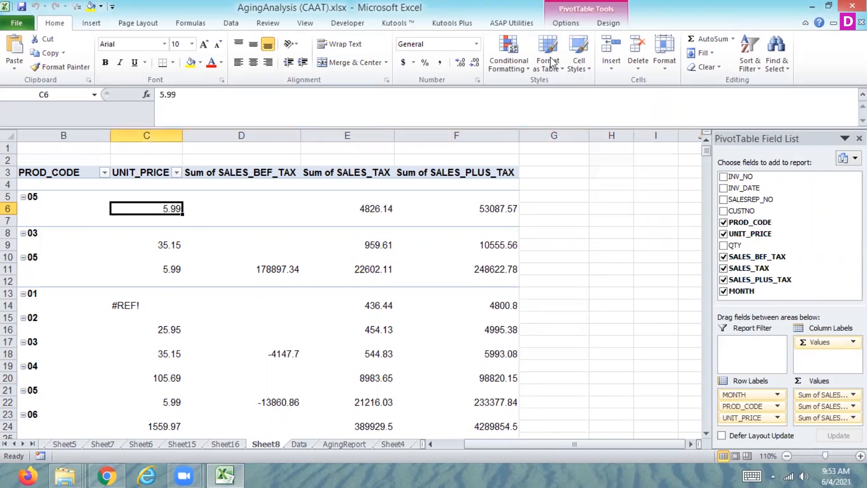
click(567, 25)
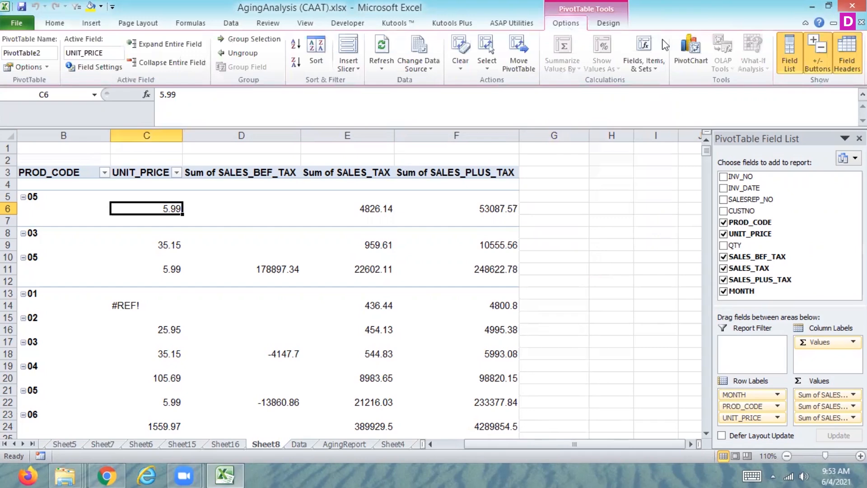
click(650, 68)
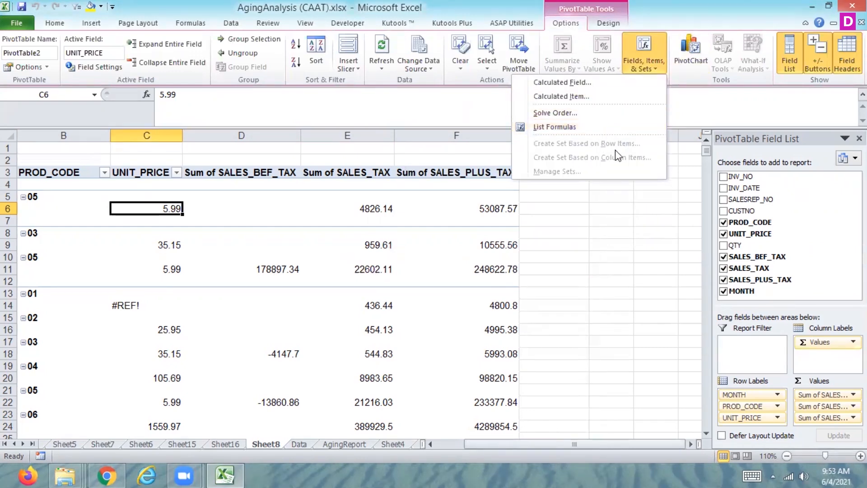
click(546, 209)
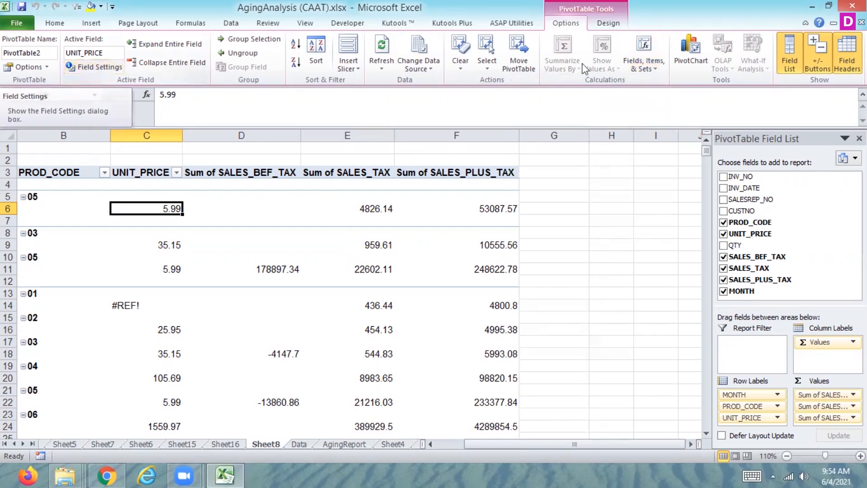
click(644, 69)
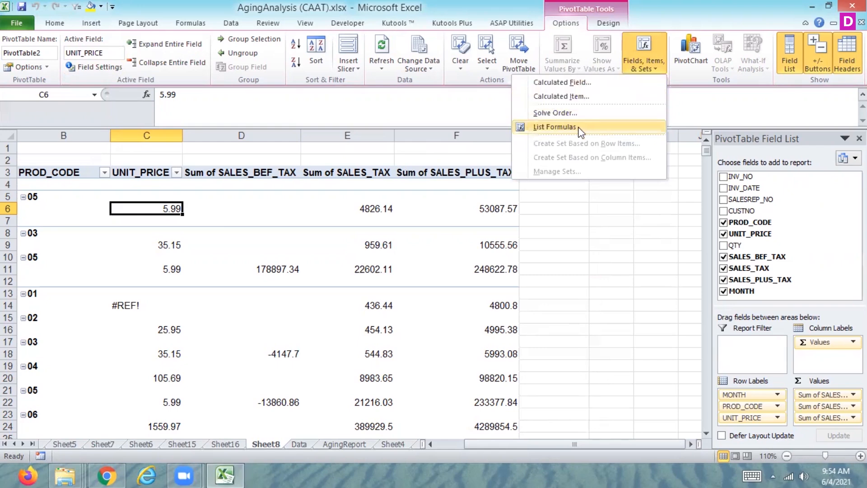
click(550, 253)
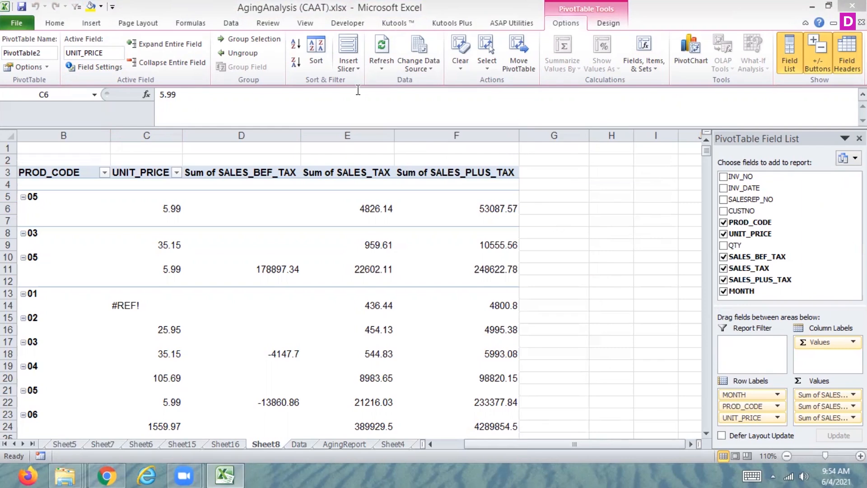
click(646, 72)
click(646, 73)
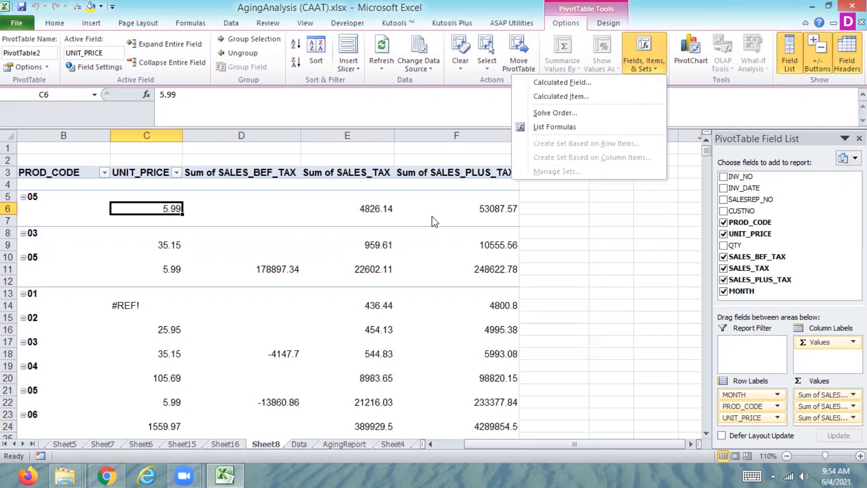
Check the last rows of the source table on the Data sheet and January's Sum of SALES_PLUS_TAX value on Sheet8.
click(305, 445)
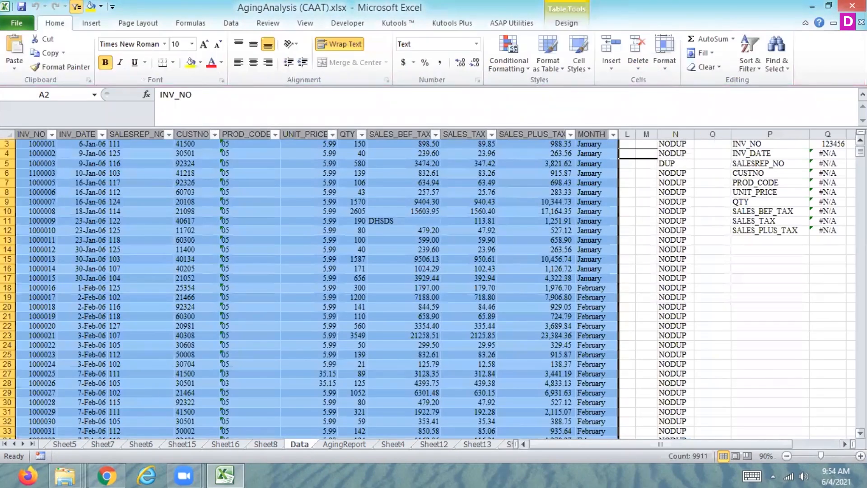
drag(860, 151, 860, 422)
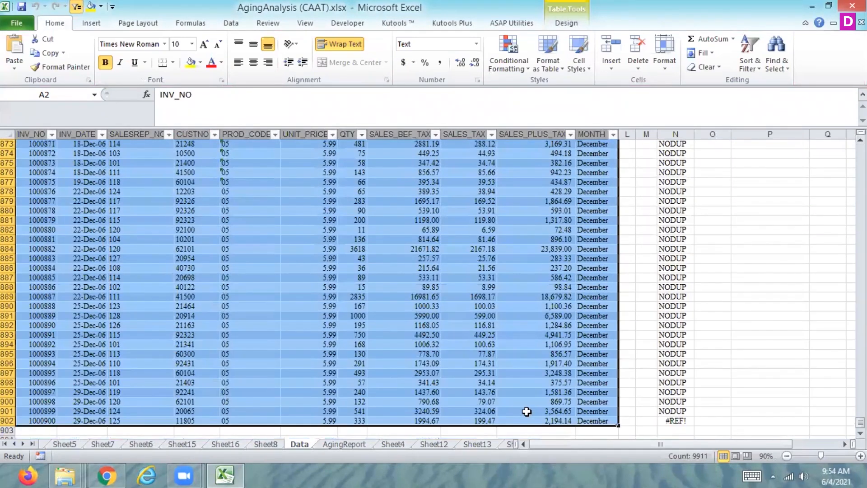
click(188, 421)
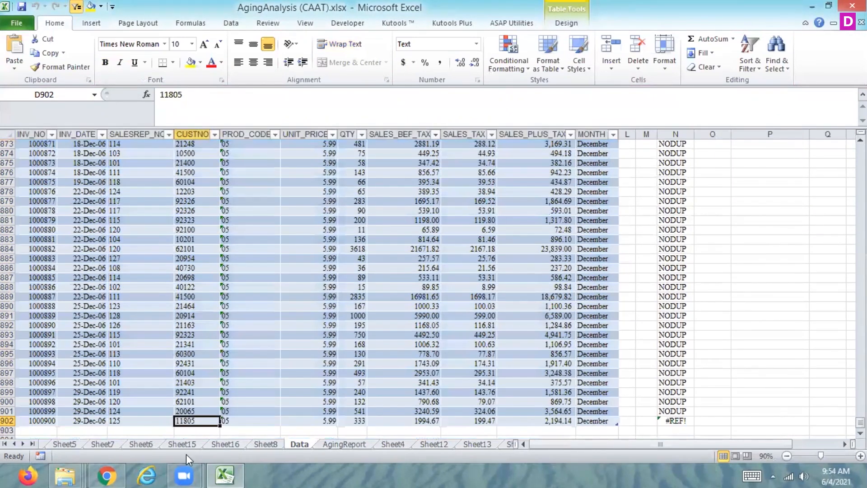
click(269, 444)
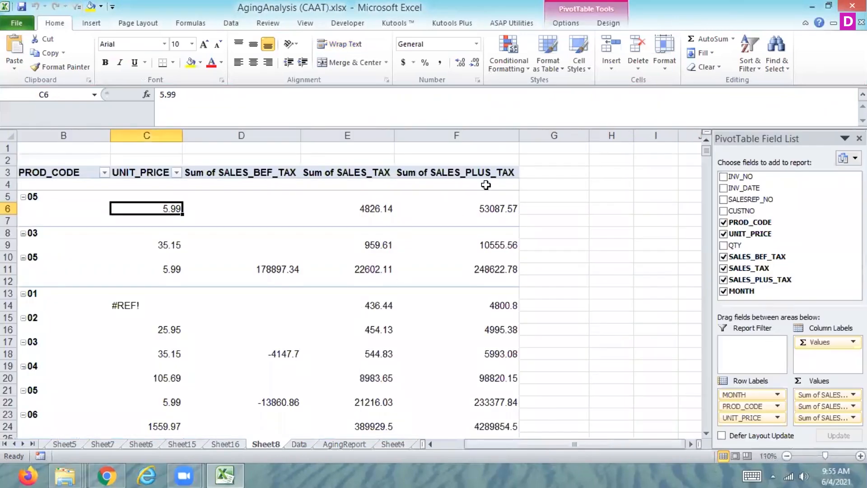
click(504, 218)
click(503, 208)
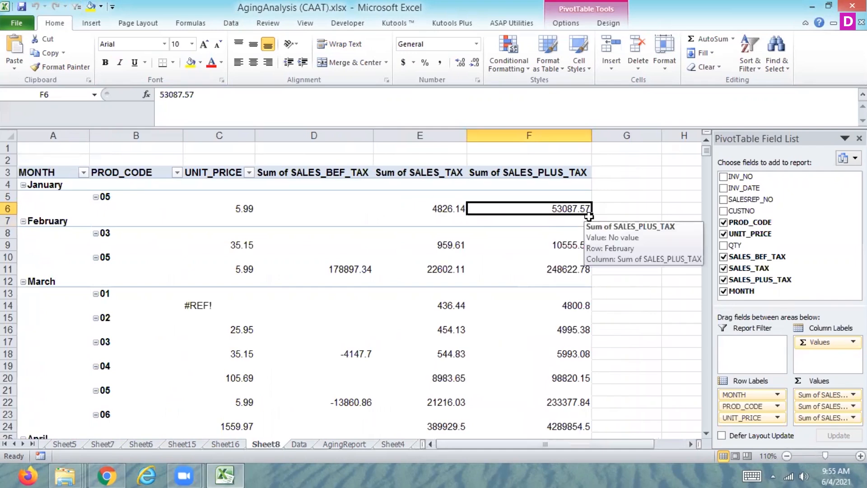
On the Data sheet, set the first record's SALES_PLUS_TAX value in cell J3 to 12000000.
click(298, 444)
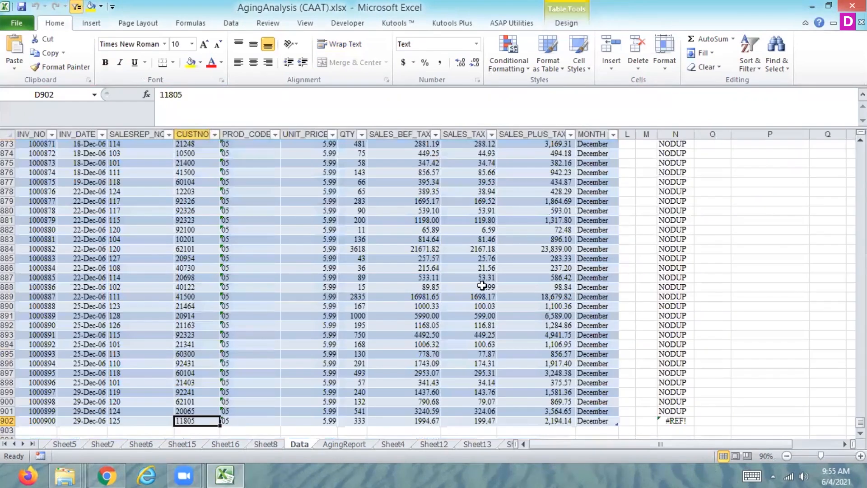
drag(860, 422, 860, 147)
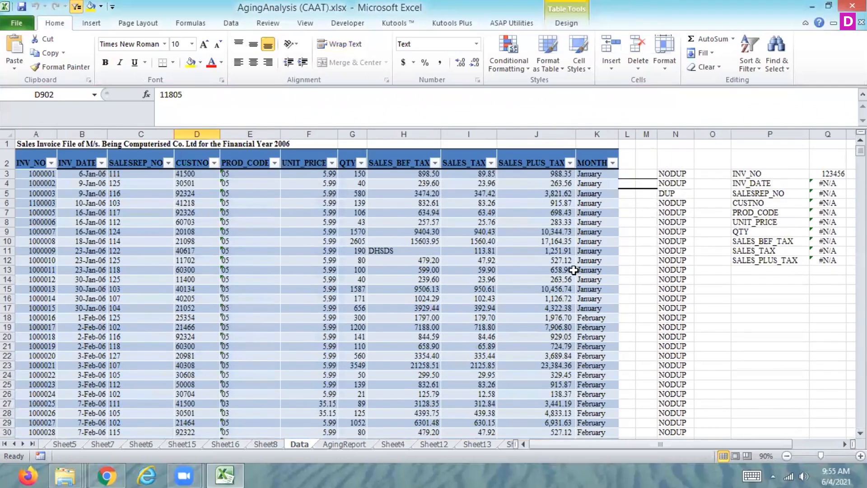
click(565, 174)
text(12000000)
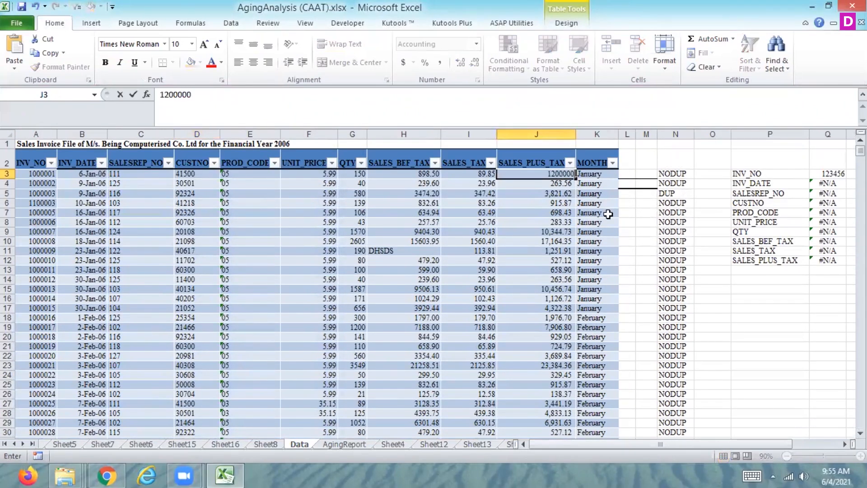
key(Return)
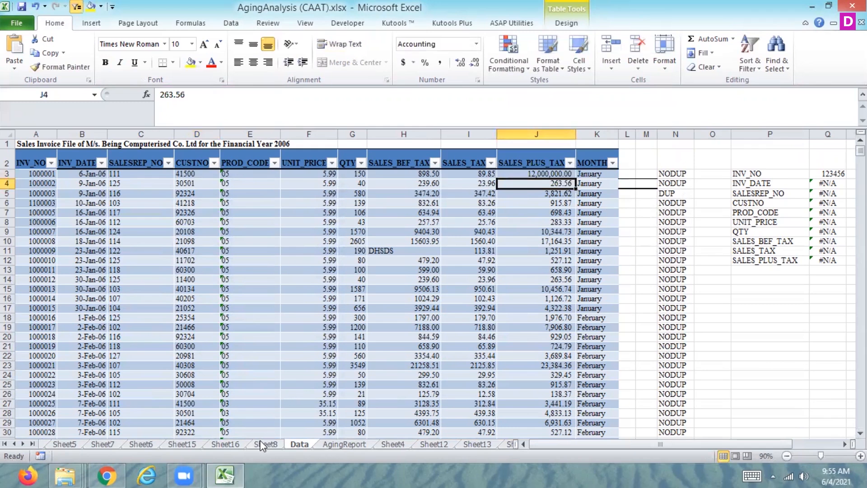
Refresh the Sheet8 pivot table to bring in the edited January SALES_PLUS_TAX value from the Data sheet.
click(265, 444)
mouse_move(463, 328)
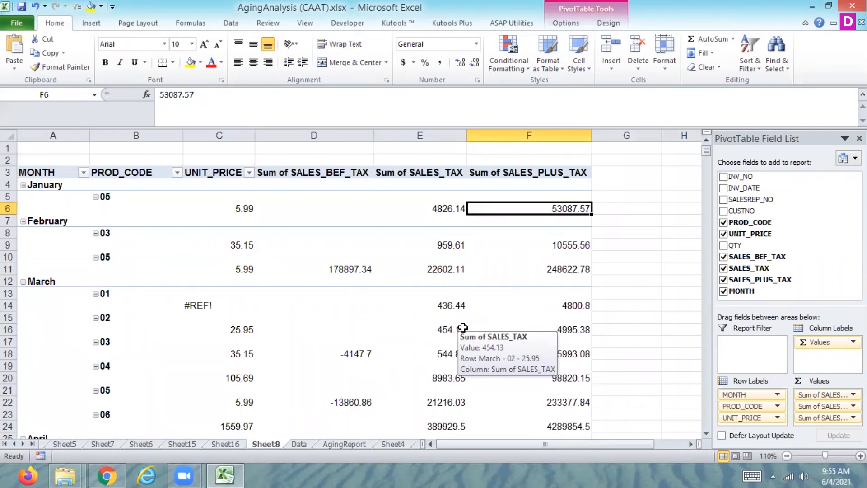
click(231, 23)
click(192, 46)
mouse_move(503, 331)
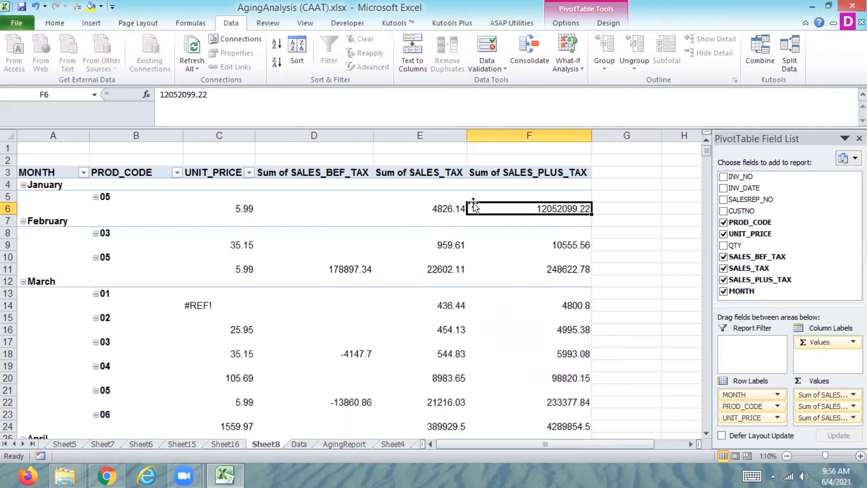
Review the source records on the Data sheet from the last row back up through the February and January rows to the header.
mouse_move(312, 356)
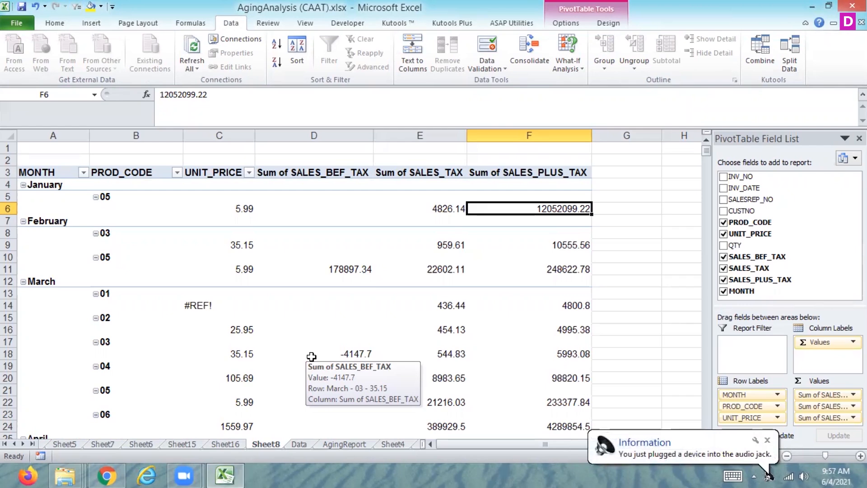
click(298, 444)
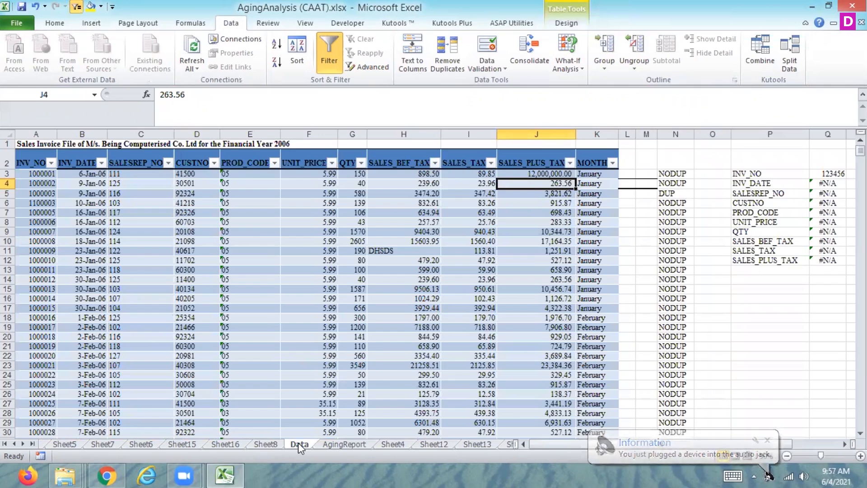
key(ctrl+Down)
key(Down)
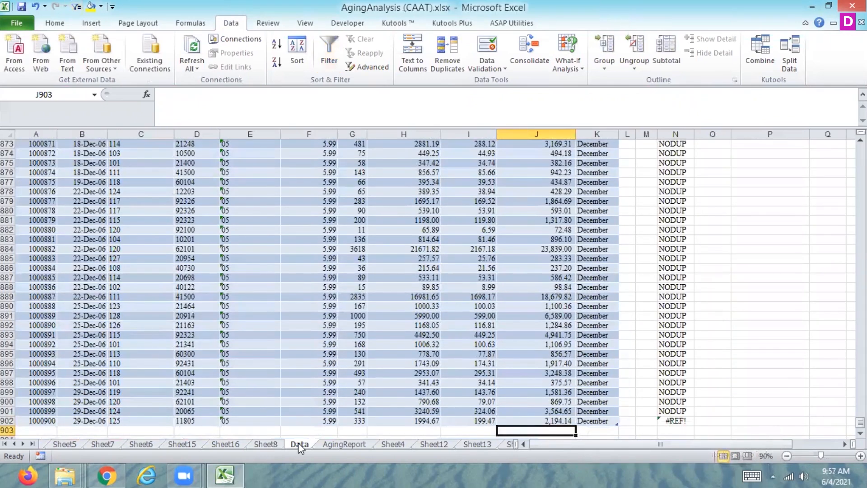
key(Up)
key(ctrl+Up)
key(Up)
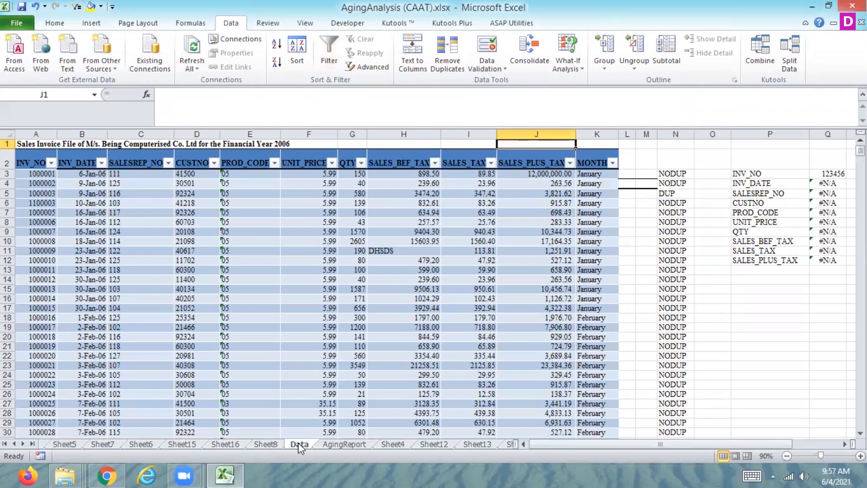
key(Down)
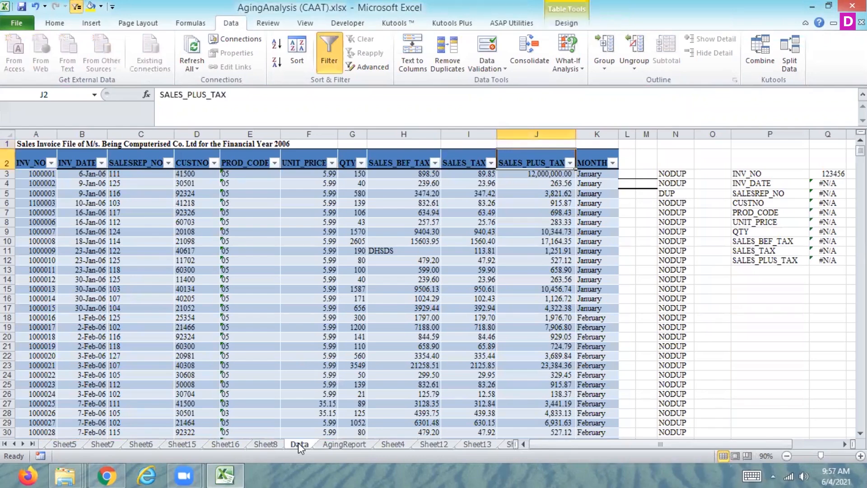
key(Down)
key(Down)
key(Down)
key(Down)
key(Down)
key(Down)
key(Down)
key(Down)
key(Down)
key(Down)
key(Down)
key(Down)
key(Down)
key(Down)
key(Down)
key(Down)
key(Down)
key(Down)
key(Down)
key(Down)
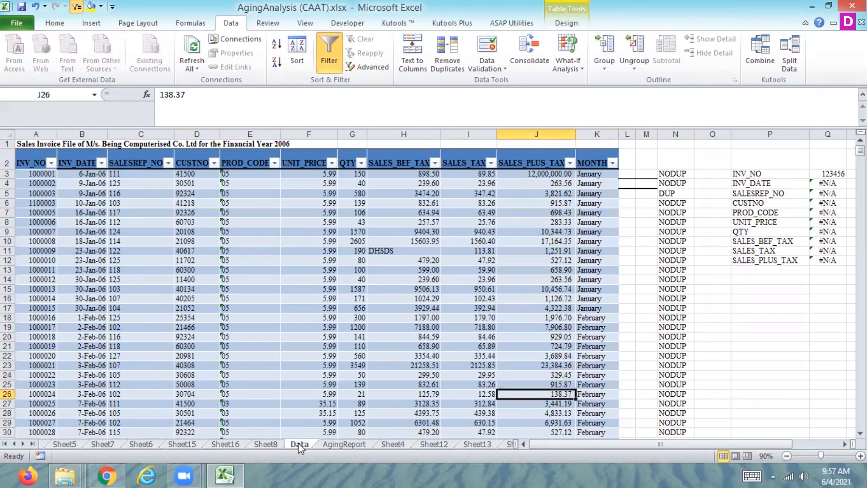
key(Down)
key(Down)
key(Down)
key(Down)
key(Down)
key(Down)
key(Down)
key(Down)
key(Down)
key(Down)
key(Down)
key(Down)
key(Down)
key(Down)
key(Down)
key(Down)
key(Down)
key(Down)
key(Down)
key(Down)
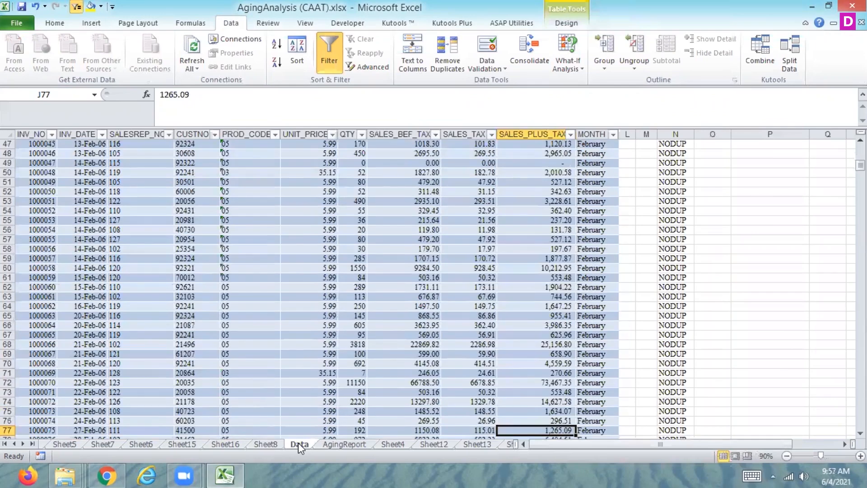
key(Up)
key(Up)
key(Up)
key(Up)
key(Up)
key(Up)
key(Up)
key(Up)
key(Up)
key(Up)
key(Up)
key(Up)
key(Up)
key(Up)
key(Up)
key(Up)
key(Up)
key(Up)
key(Up)
key(Up)
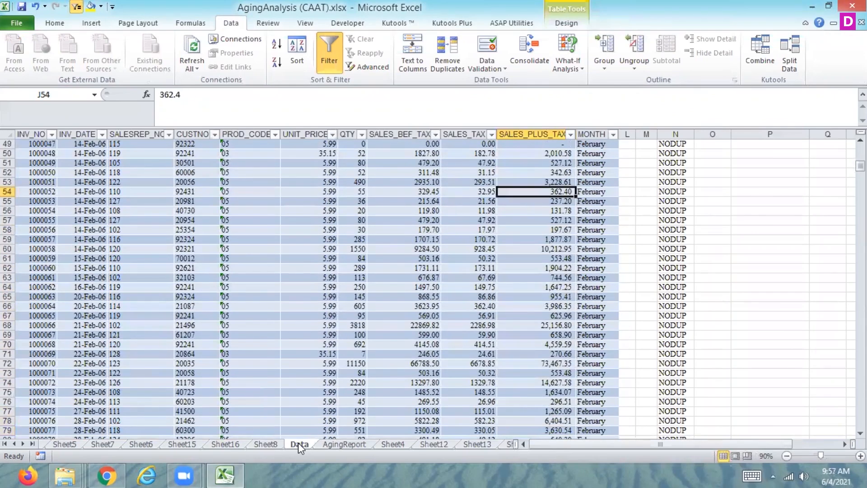
key(Up)
key(Up)
key(Up)
key(Up)
key(Up)
key(Up)
key(Up)
key(Up)
key(Up)
key(Up)
key(Up)
key(Up)
key(Up)
key(Up)
key(Up)
key(Up)
key(Up)
key(Up)
key(Up)
key(Up)
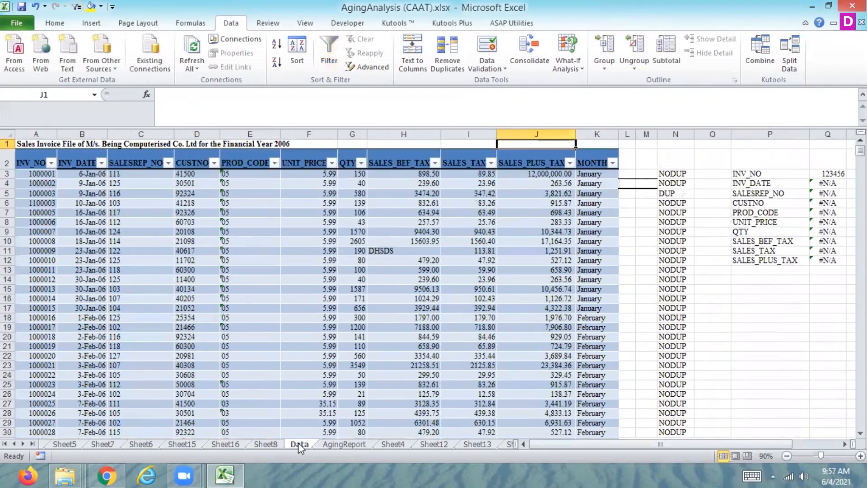
Select the header cells A2:K2 on the Data sheet and convert the table to a normal range.
key(Left)
key(Left)
key(Left)
key(Left)
key(Left)
key(Left)
key(Left)
key(Left)
key(Left)
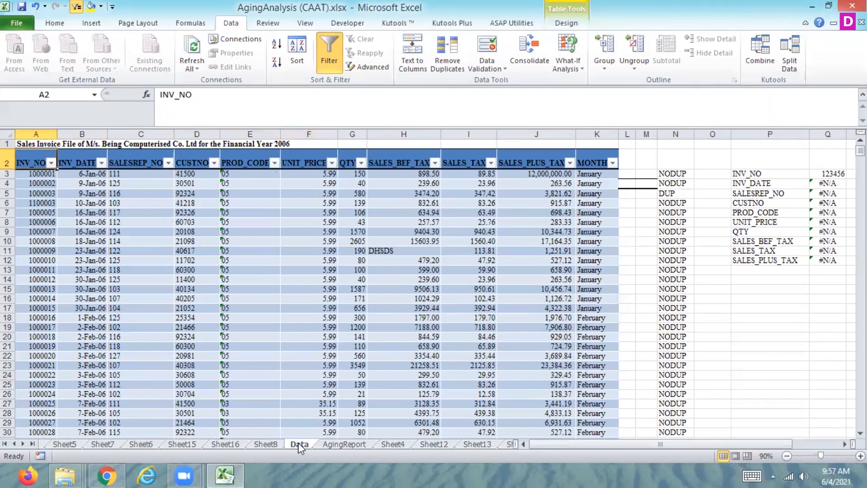
key(shift+Right)
key(shift+Right)
key(shift+Right)
key(shift+Right)
key(shift+Right)
key(shift+Right)
key(shift+Right)
key(shift+Right)
key(shift+Right)
key(shift+Right)
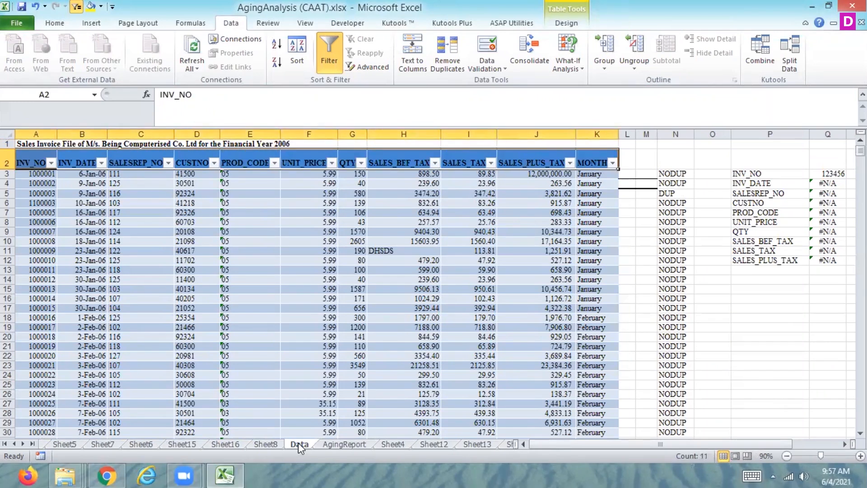
click(554, 26)
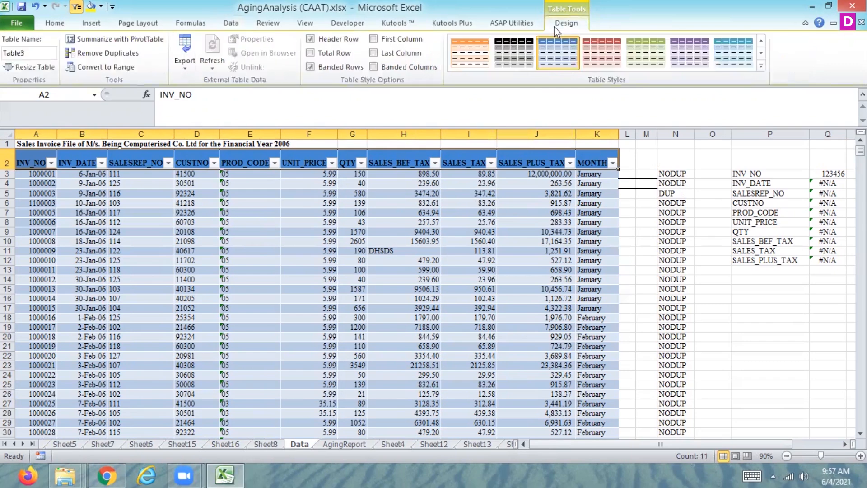
click(87, 68)
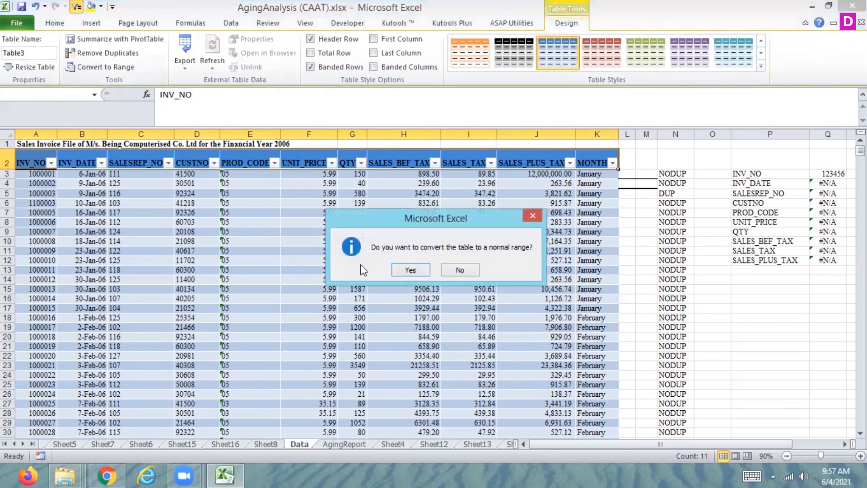
click(410, 270)
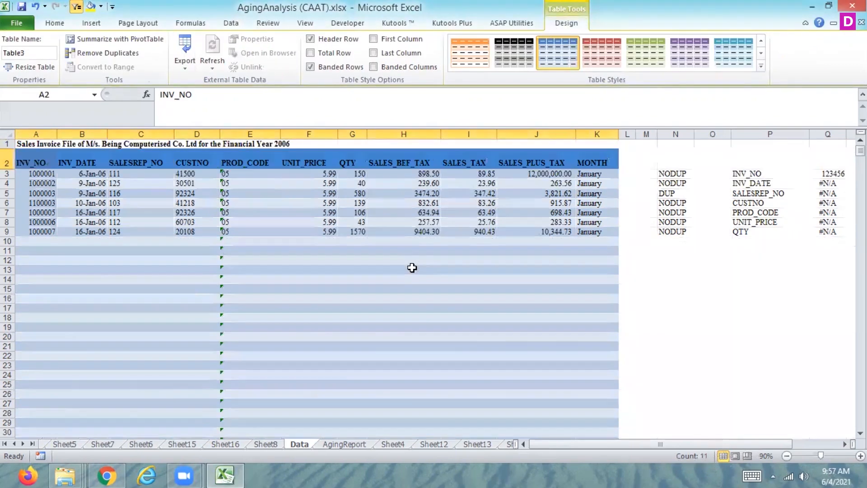
Fill the last record's INV_DATE to MONTH cells from row 902 down into row 903 and clear cells N902:N903.
click(266, 444)
click(302, 444)
click(92, 384)
key(ctrl+Down)
key(ctrl+Down)
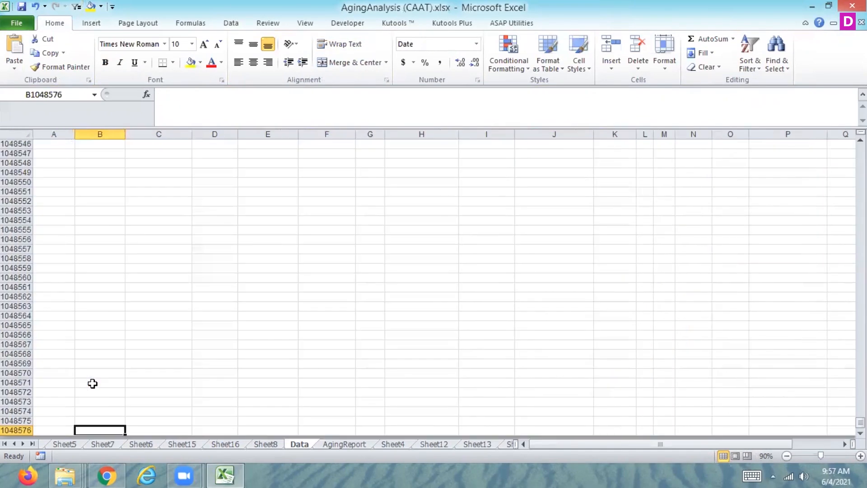
key(ctrl+Up)
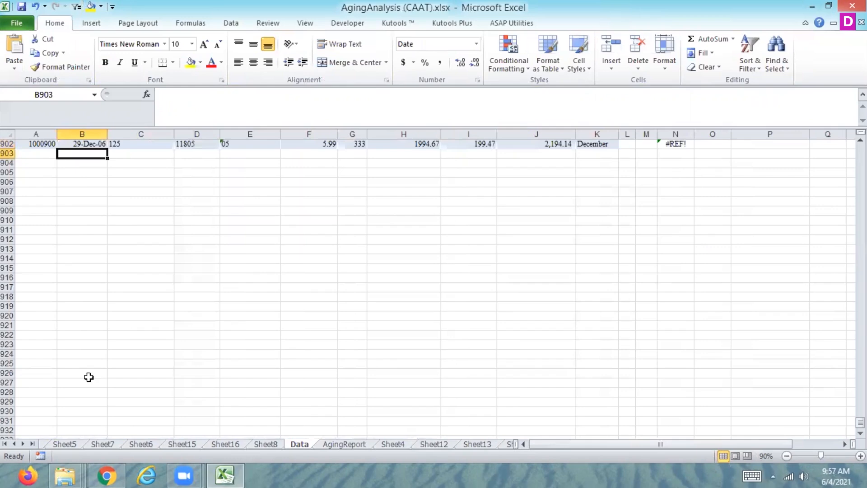
drag(107, 149, 396, 229)
drag(129, 221, 682, 231)
key(Delete)
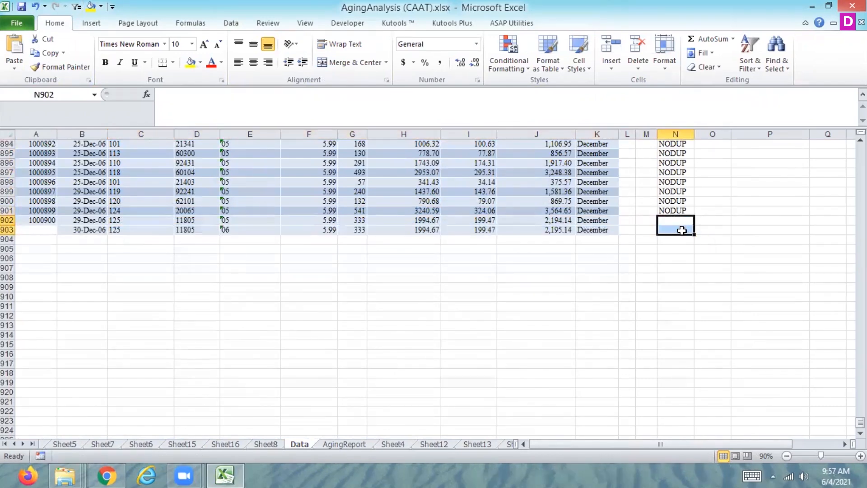
Enter 1000901 as the new record's INV_NO in cell A903.
key(Left)
key(Left)
key(Left)
key(Left)
key(Left)
key(Left)
key(Left)
key(Left)
key(Left)
key(Left)
key(Left)
key(Left)
key(Left)
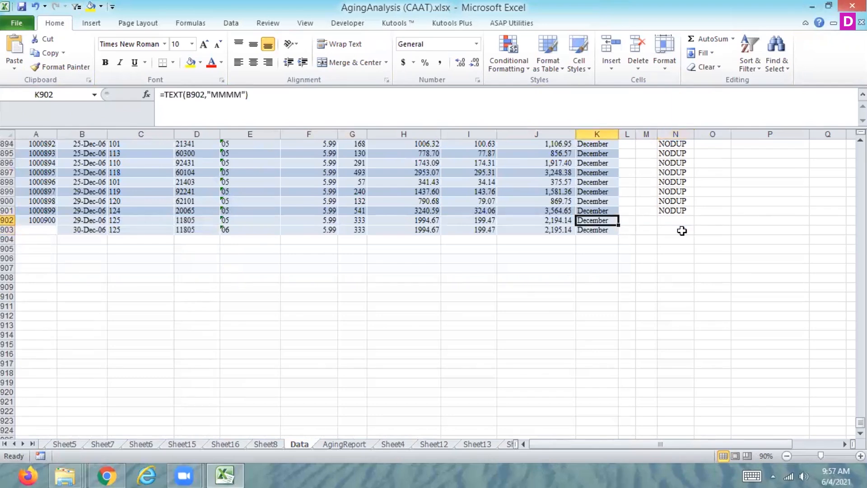
key(Down)
text(1)
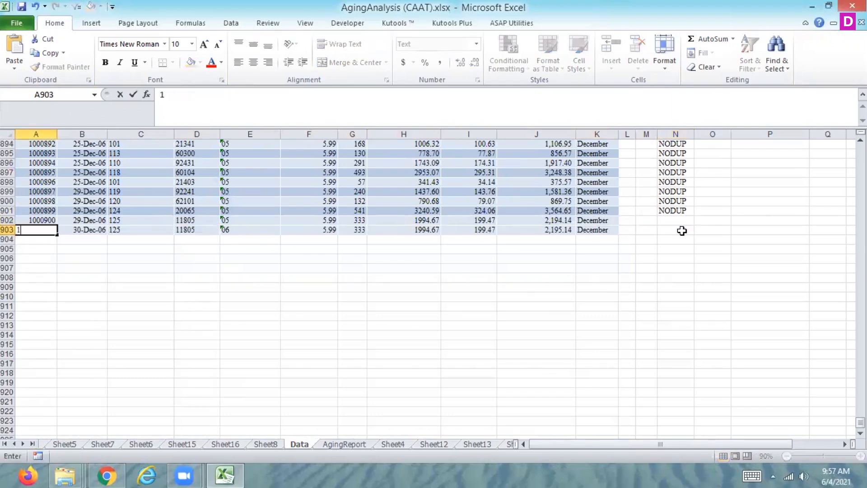
text(000901)
key(Return)
key(Up)
key(Right)
key(Right)
key(Right)
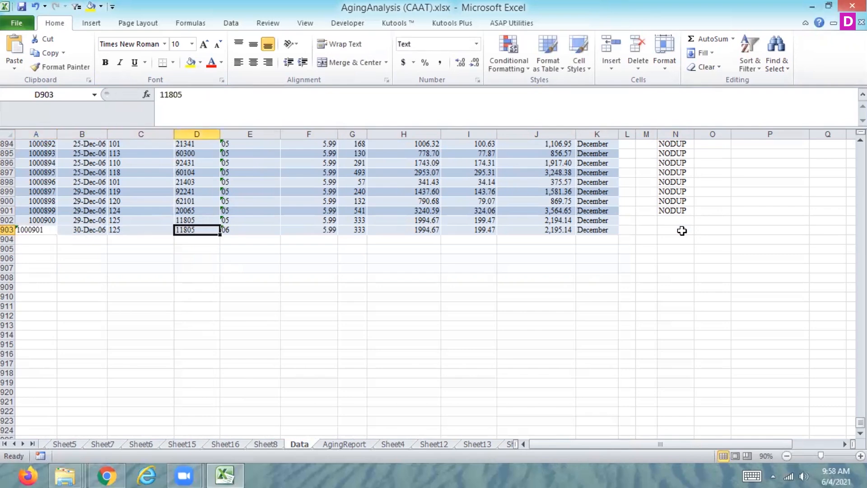
Examine the Sum of SALES_PLUS_TAX column of the Sheet8 pivot table from January down to December and the grand total.
click(267, 444)
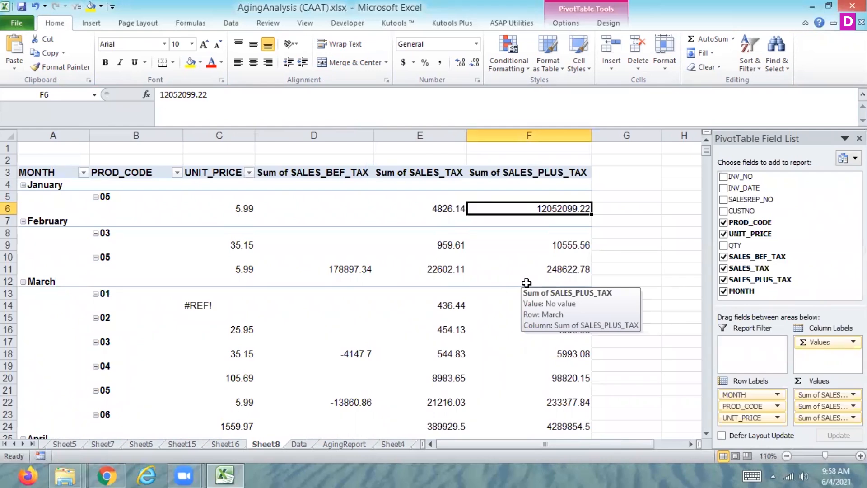
key(Down)
key(Down)
key(Down)
key(Down)
key(Down)
key(Down)
key(Down)
key(Down)
key(Down)
key(Down)
key(Down)
key(Down)
key(Down)
key(Down)
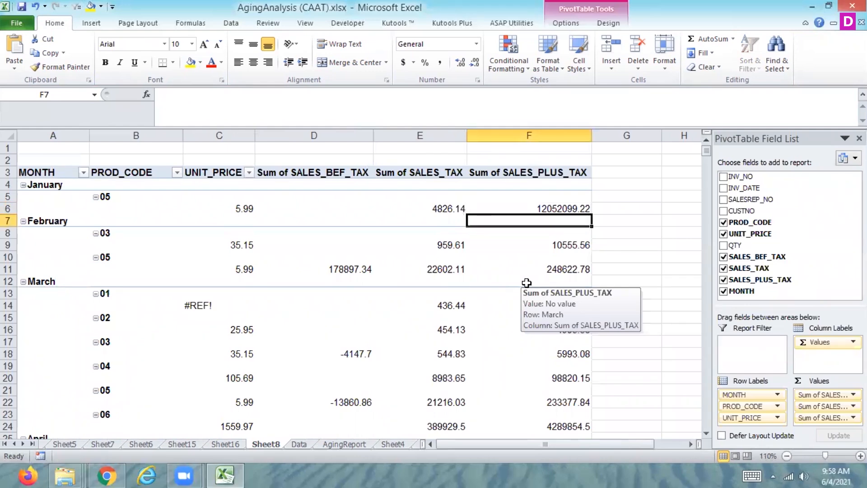
key(Down)
key(Down)
key(Down)
key(Down)
key(Down)
key(Down)
key(Down)
key(Down)
key(Down)
key(Down)
key(Down)
key(Down)
key(Down)
key(Down)
key(Down)
key(Down)
key(Down)
key(Down)
key(Down)
key(Down)
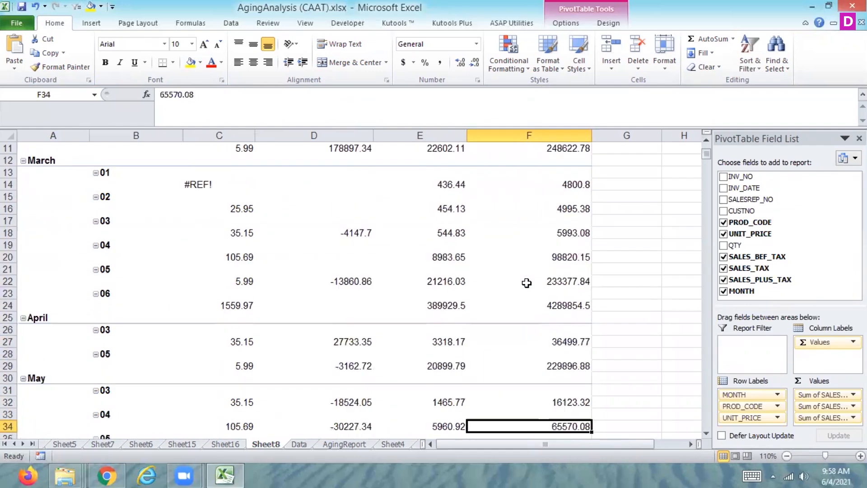
key(Down)
key(Down)
key(Down)
key(Down)
key(Down)
key(Down)
key(Down)
key(Down)
key(Down)
key(Down)
key(Down)
key(Down)
key(Down)
key(Down)
key(Down)
key(Down)
key(Down)
key(Down)
key(Down)
key(Down)
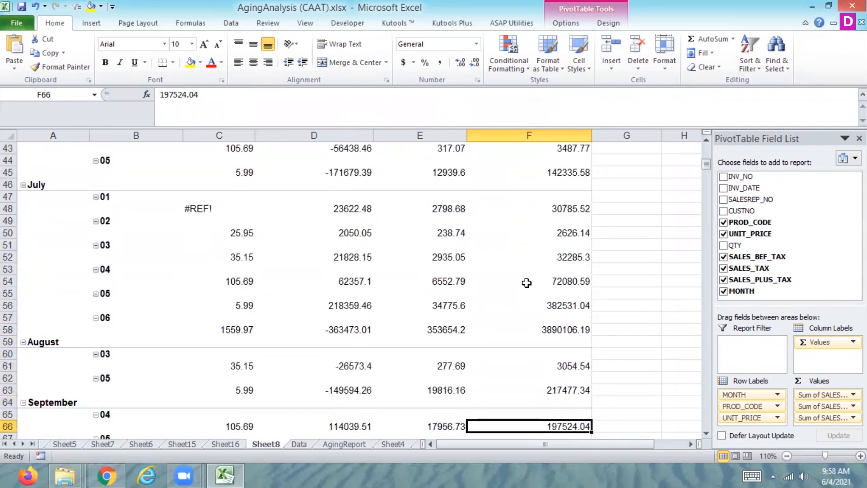
key(ctrl+Down)
key(ctrl+Up)
key(Up)
key(Up)
key(Up)
key(Up)
key(Up)
key(Up)
key(Up)
key(Up)
key(Up)
key(Up)
key(Up)
key(Up)
key(Up)
key(Up)
key(Up)
key(Up)
key(Up)
key(Up)
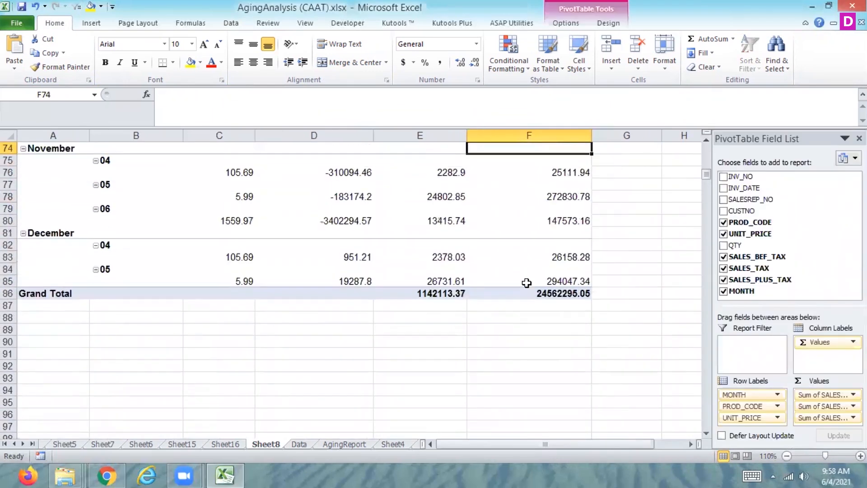
key(Down)
key(Down)
key(Down)
key(Down)
key(Down)
key(Down)
key(Down)
key(Down)
key(Down)
key(Down)
key(Down)
key(Down)
key(Down)
key(Down)
key(Down)
key(Down)
key(Down)
key(Down)
key(Up)
key(Up)
key(Up)
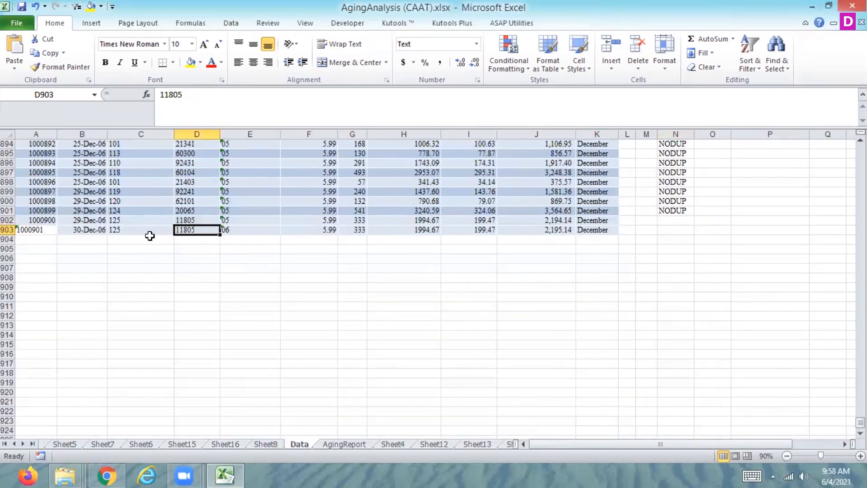
Compare the new record's PROD_CODE in cell E903 with the December product codes in the Sheet8 pivot table.
click(240, 230)
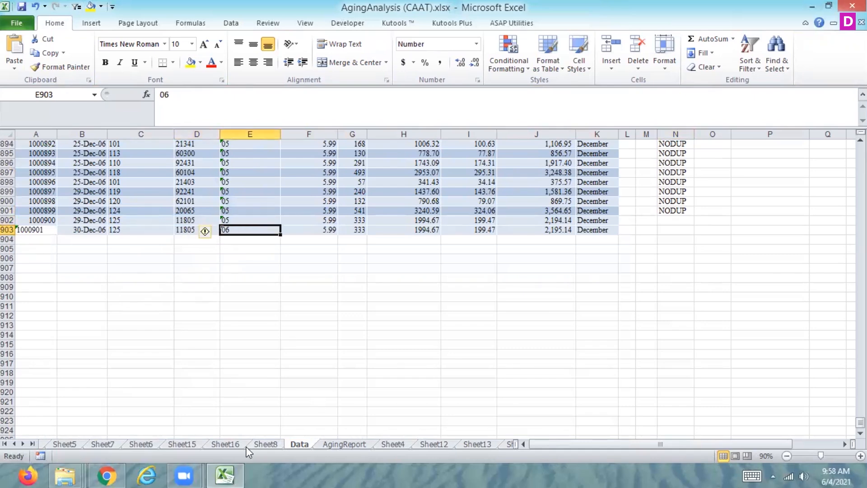
click(271, 444)
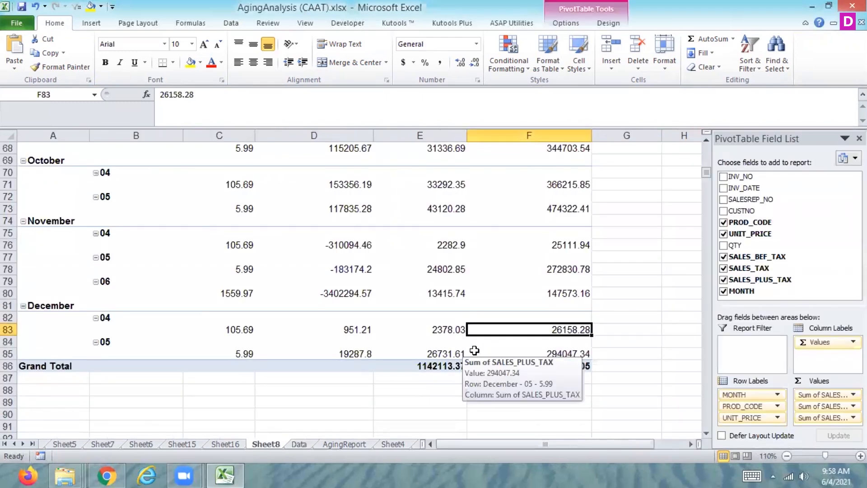
click(303, 443)
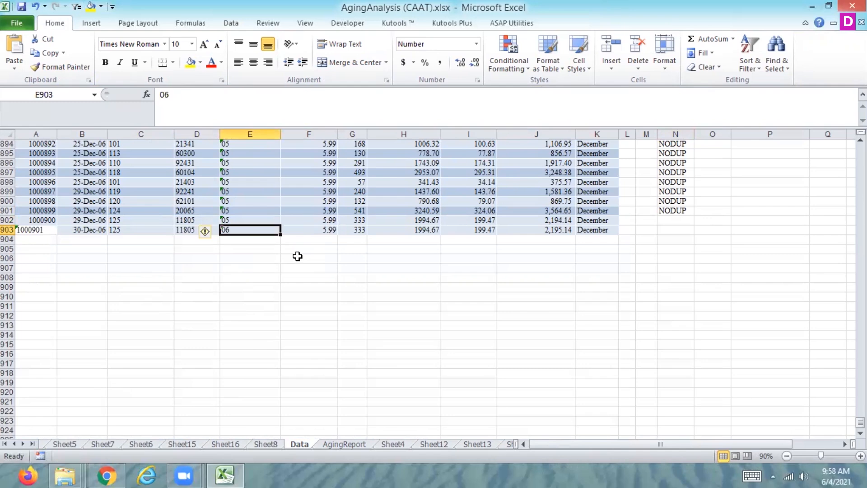
Refresh the Sheet8 pivot table and check its December product code rows against the record added in row 903.
click(264, 443)
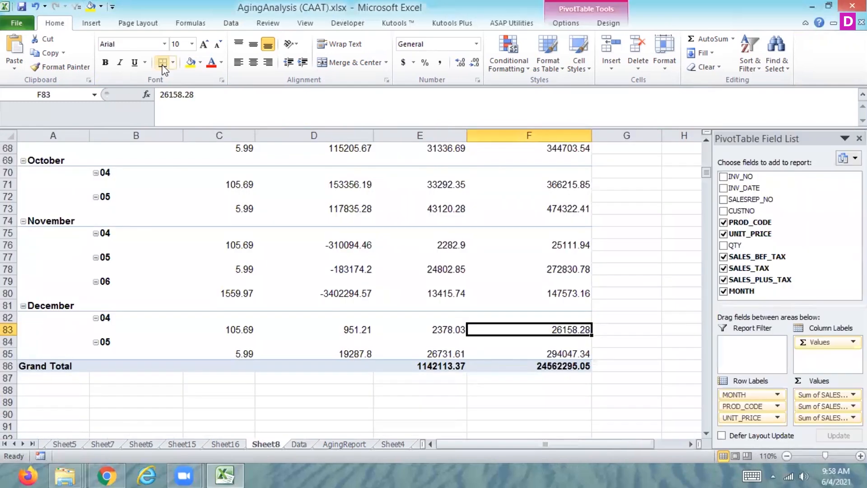
click(231, 23)
click(192, 45)
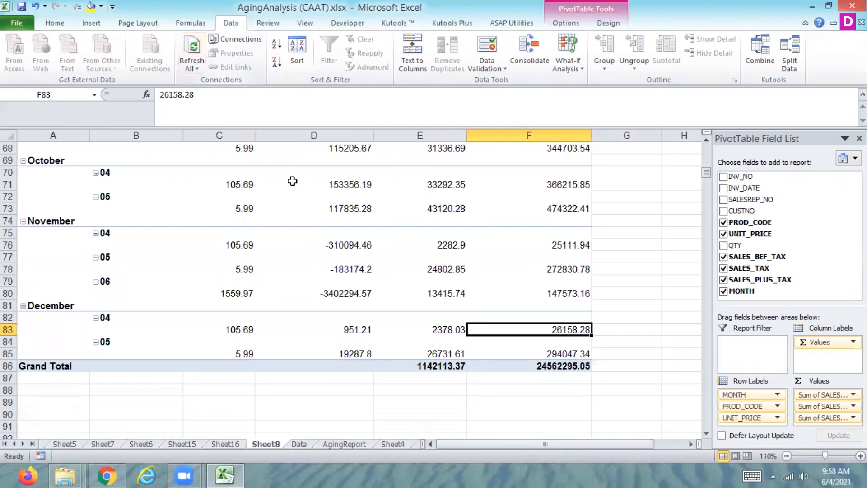
click(235, 444)
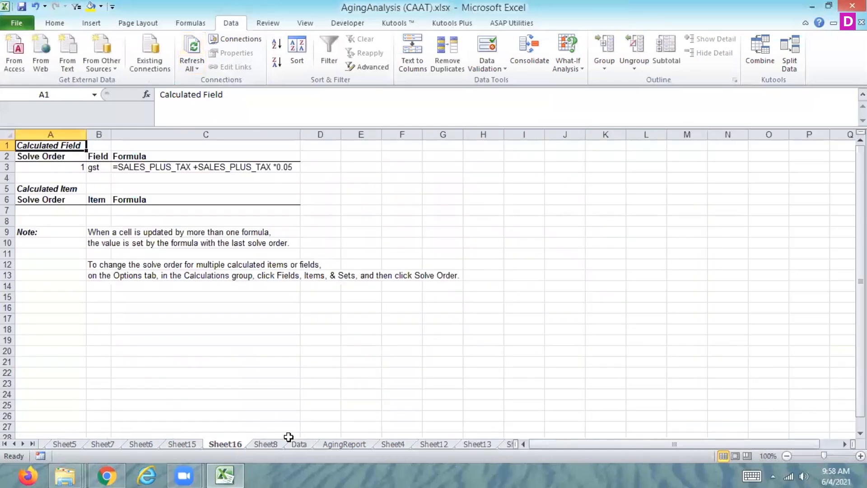
click(259, 447)
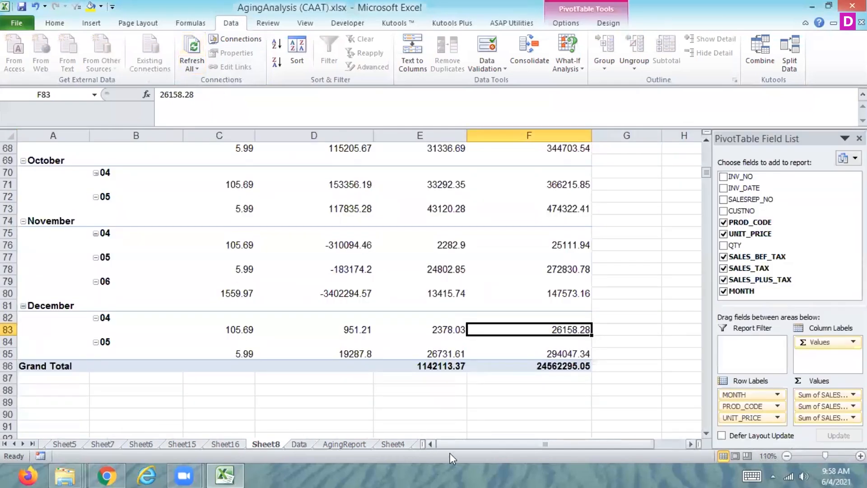
Compare January's SALES_PLUS_TAX total in the Sheet8 pivot table with its source, and set cell J3 of the Data sheet to 12.
click(298, 445)
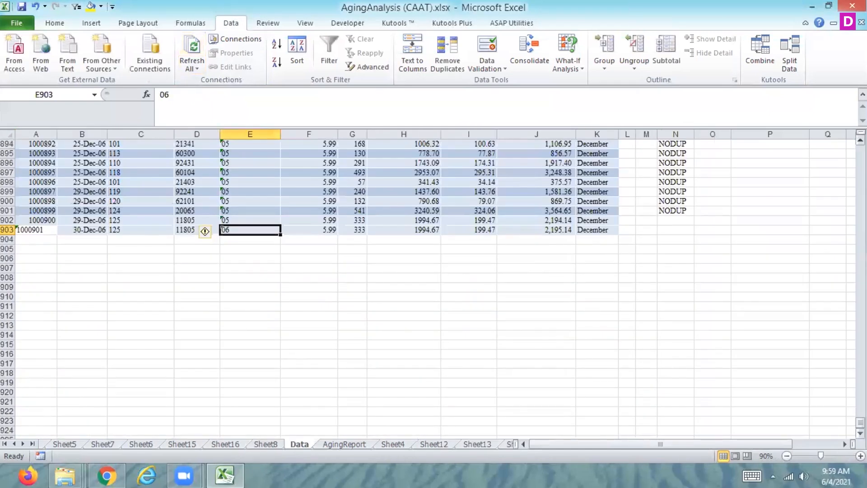
drag(860, 421, 839, 145)
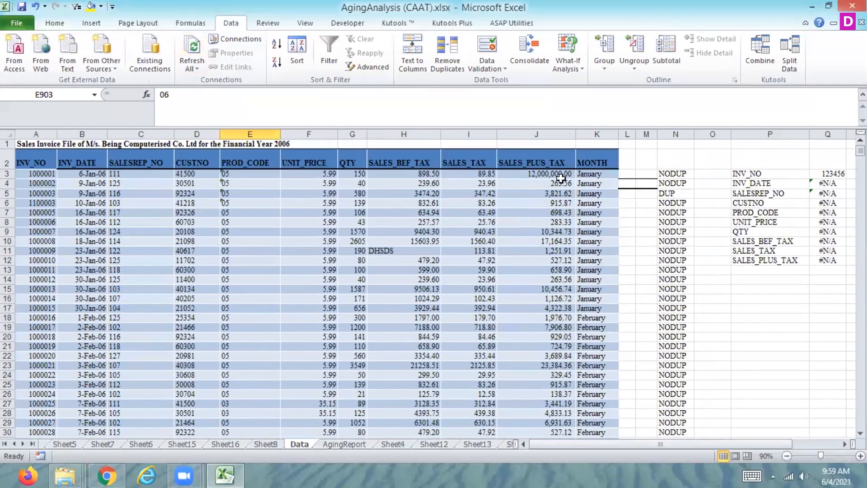
click(555, 175)
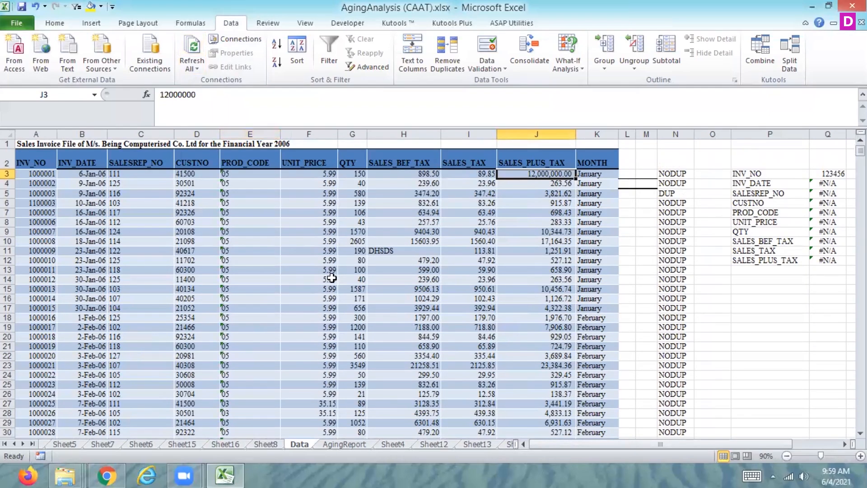
click(266, 444)
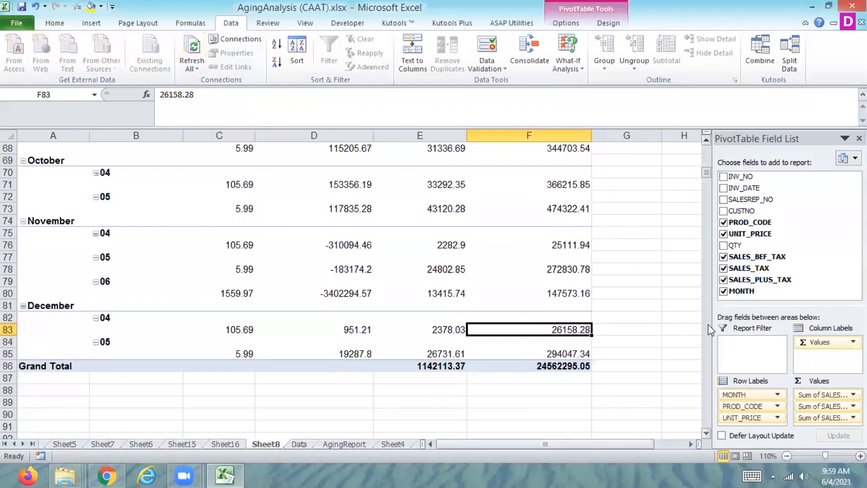
drag(706, 174, 705, 145)
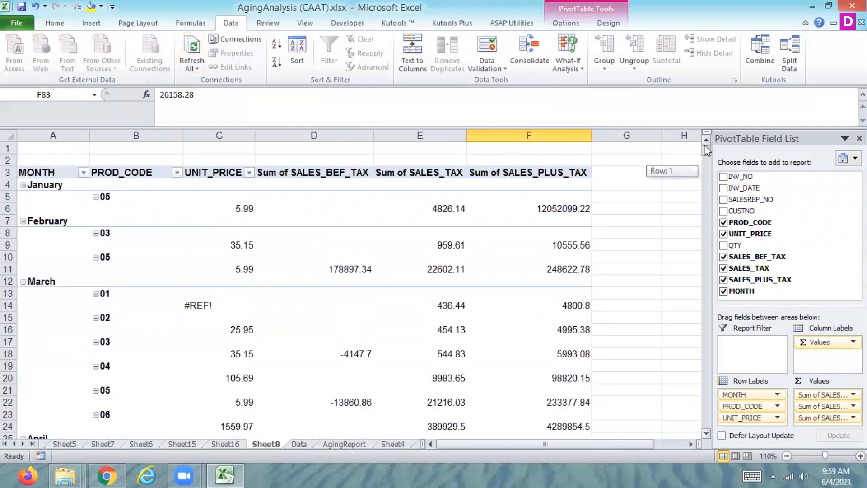
click(295, 445)
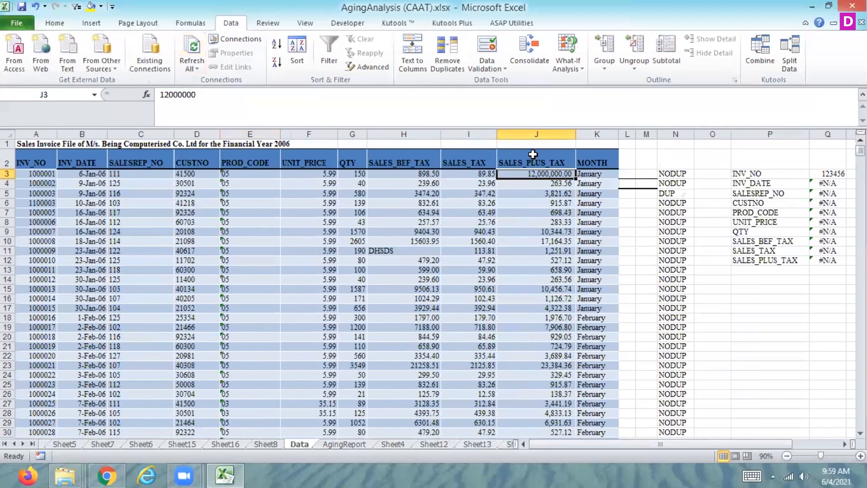
text(12)
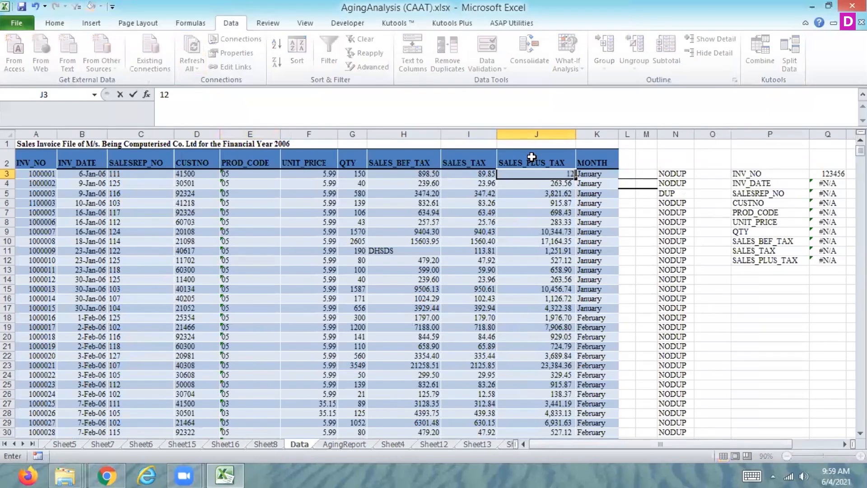
click(538, 195)
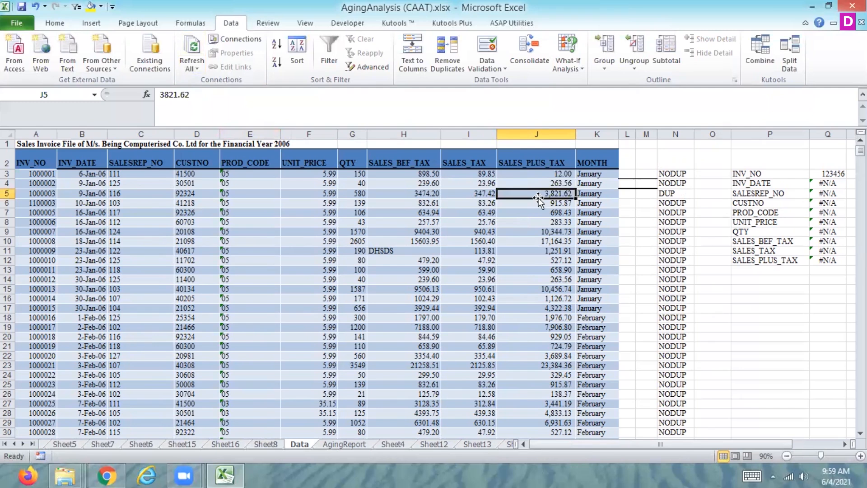
Refresh the Sheet8 pivot table and check January's Sum of SALES_PLUS_TAX against the edited source value.
click(267, 444)
click(192, 48)
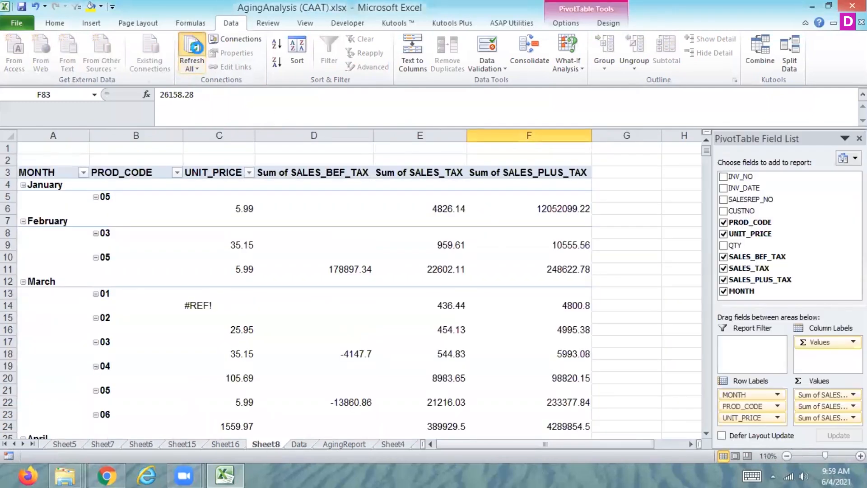
mouse_move(535, 229)
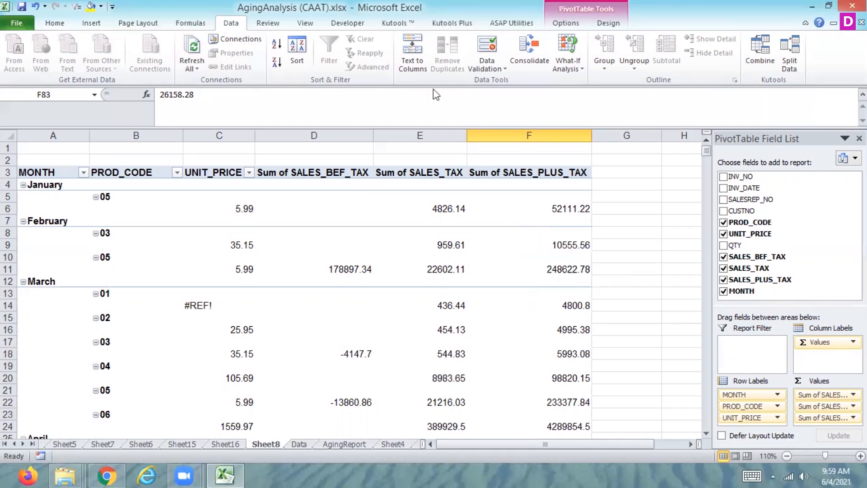
mouse_move(446, 183)
Clear the added record from A903:K903 at the end of the Data sheet.
click(300, 444)
click(138, 410)
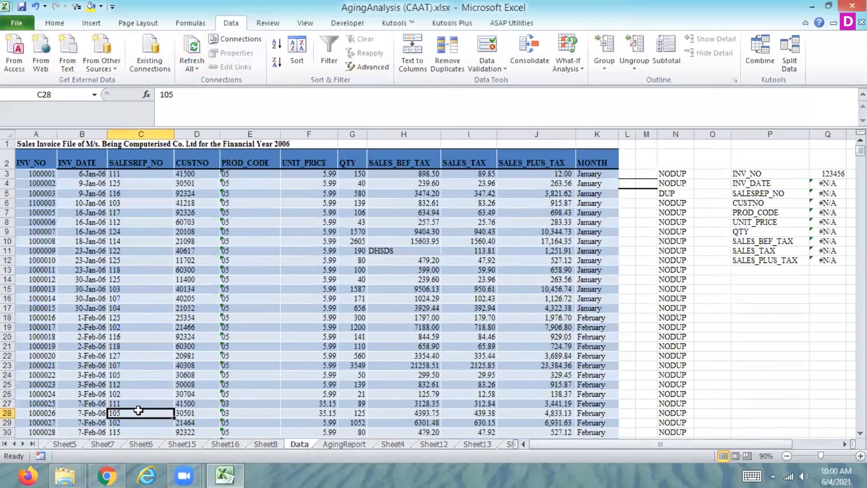
key(ctrl+Down)
key(Down)
key(Left)
key(Left)
key(Up)
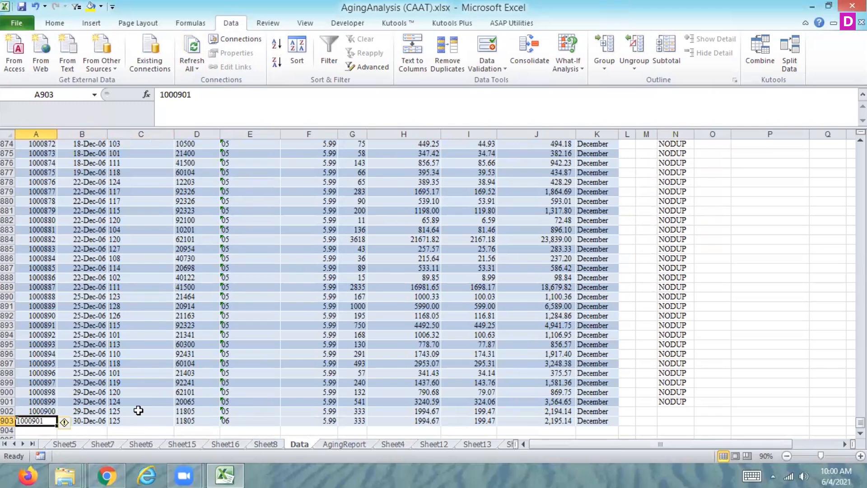
key(shift+Right)
key(shift+Right)
key(shift+Right)
key(shift+Right)
key(shift+Right)
key(shift+Right)
key(shift+Right)
key(shift+Right)
key(shift+Right)
key(shift+Right)
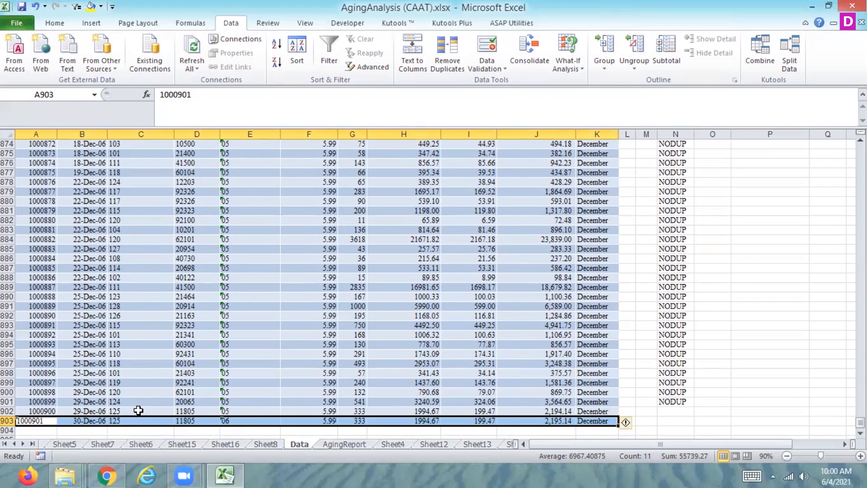
key(Delete)
Convert the sales invoice data in A2:K902 of the Data sheet into a table with headers.
key(Up)
key(Up)
key(Up)
key(Up)
key(Up)
key(Up)
key(Up)
key(Up)
key(Up)
key(Up)
key(Up)
key(Up)
key(Up)
key(Up)
key(Up)
key(Up)
key(Up)
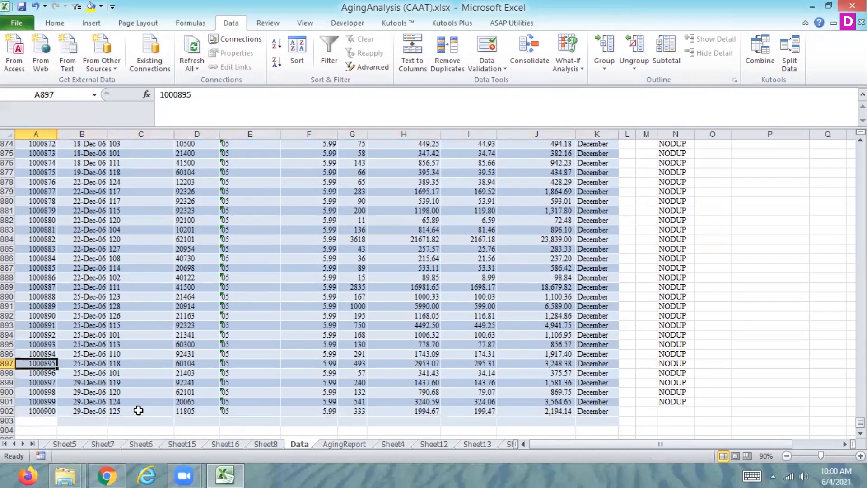
key(Up)
key(Up)
key(Up)
key(Up)
key(Up)
key(Up)
key(Up)
key(Up)
key(Up)
key(Up)
key(Up)
key(Up)
key(Up)
key(Up)
key(Up)
key(Up)
key(Up)
key(Up)
key(Up)
key(Up)
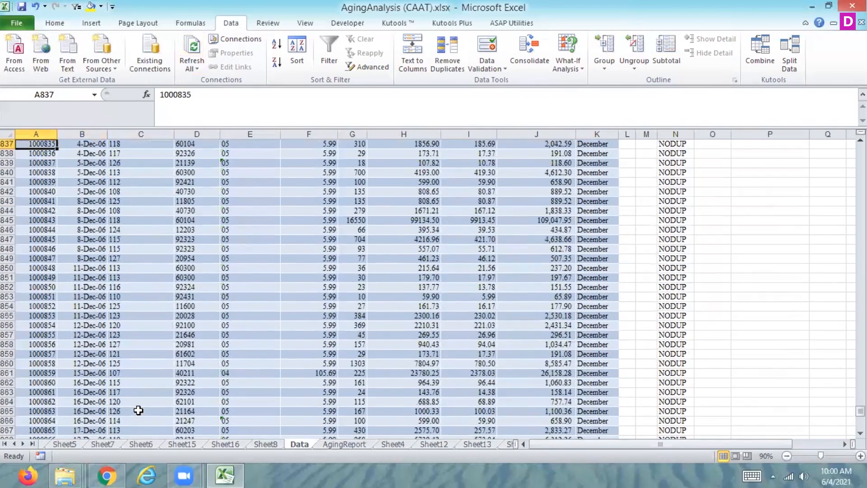
key(Up)
key(Up)
key(Up)
key(Up)
key(Up)
key(Up)
key(Up)
key(Up)
key(Up)
key(Up)
key(Up)
key(Up)
key(Up)
key(Up)
key(Up)
key(Up)
key(Up)
key(Up)
key(Up)
key(Up)
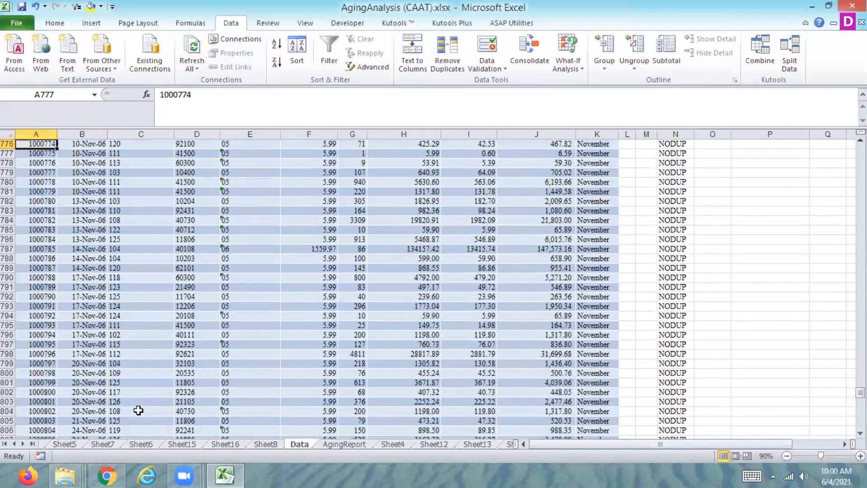
key(ctrl+Up)
key(Down)
key(shift+Right)
key(shift+Right)
key(shift+Right)
key(shift+Right)
key(shift+Right)
key(shift+Right)
key(shift+Right)
key(shift+Right)
key(shift+Right)
key(shift+Right)
key(shift+Down)
key(shift+Down)
key(shift+Down)
key(shift+Down)
key(shift+Down)
key(shift+Down)
key(shift+Down)
key(shift+Down)
key(shift+Down)
key(shift+Down)
key(shift+Down)
key(shift+Down)
key(shift+Down)
key(shift+Down)
key(shift+Down)
key(shift+Down)
key(shift+Down)
key(shift+Down)
key(shift+Down)
key(shift+Down)
key(shift+Down)
key(shift+Down)
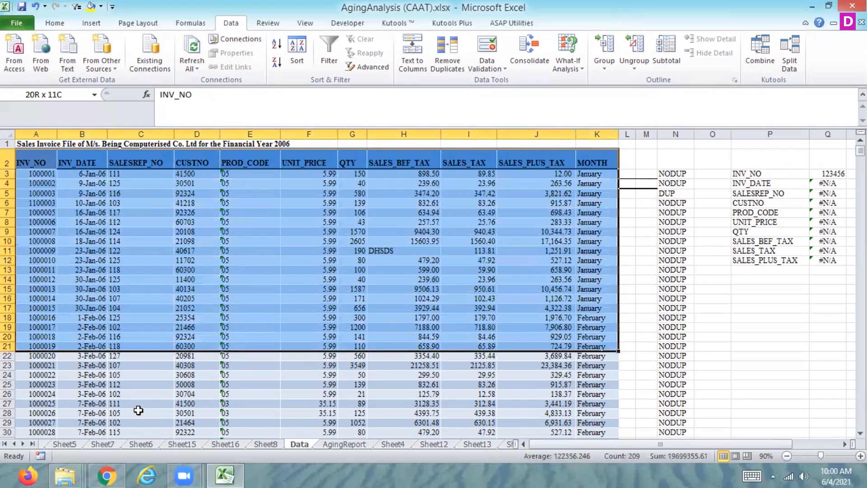
key(ctrl+shift+Down)
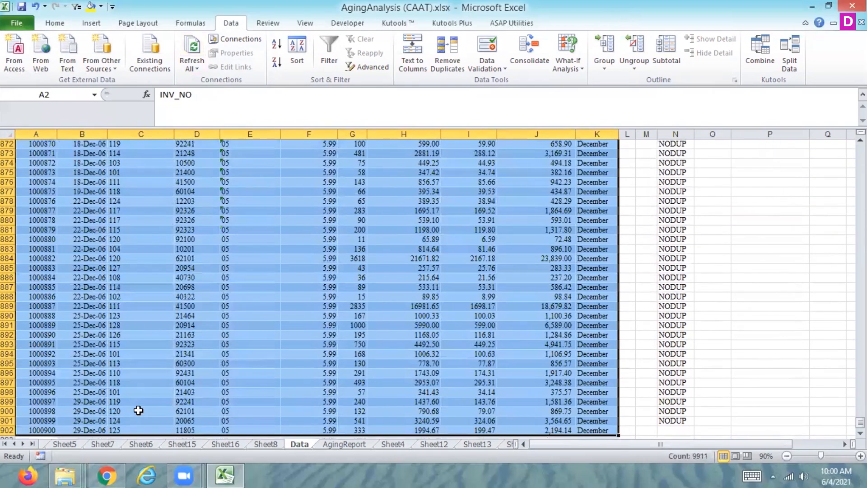
click(91, 22)
click(47, 50)
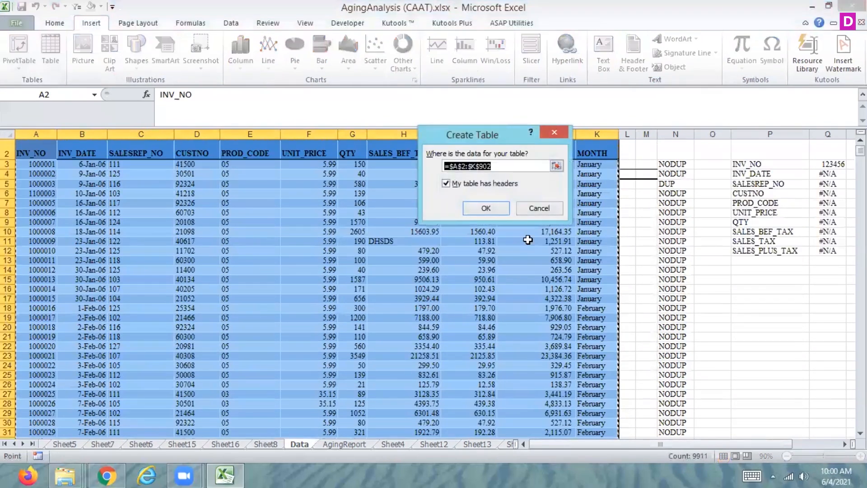
click(475, 207)
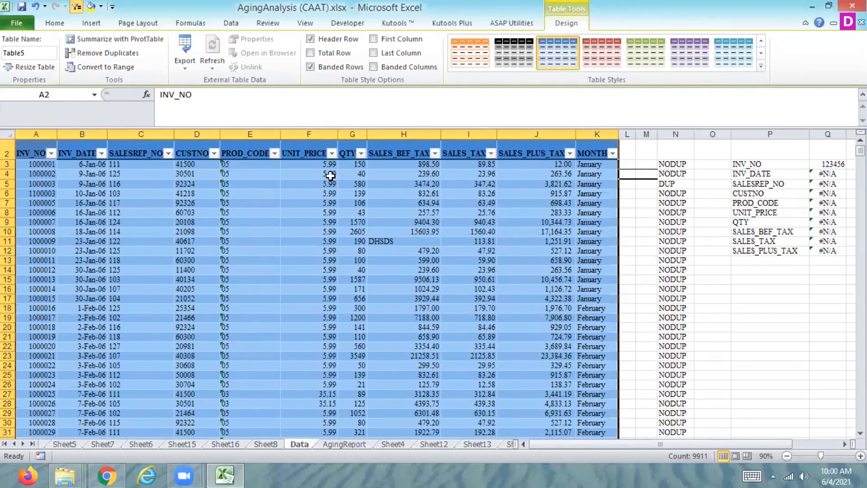
Create an empty pivot table from the new sales invoice table on a new worksheet.
click(91, 23)
click(18, 48)
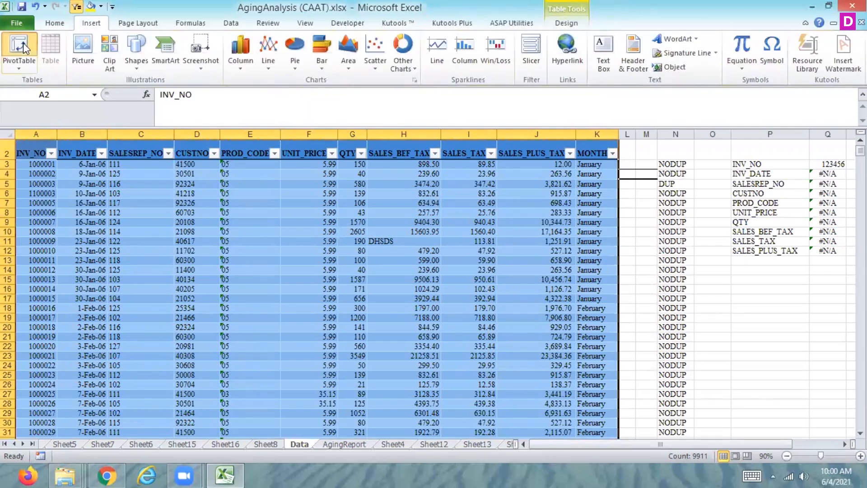
click(532, 251)
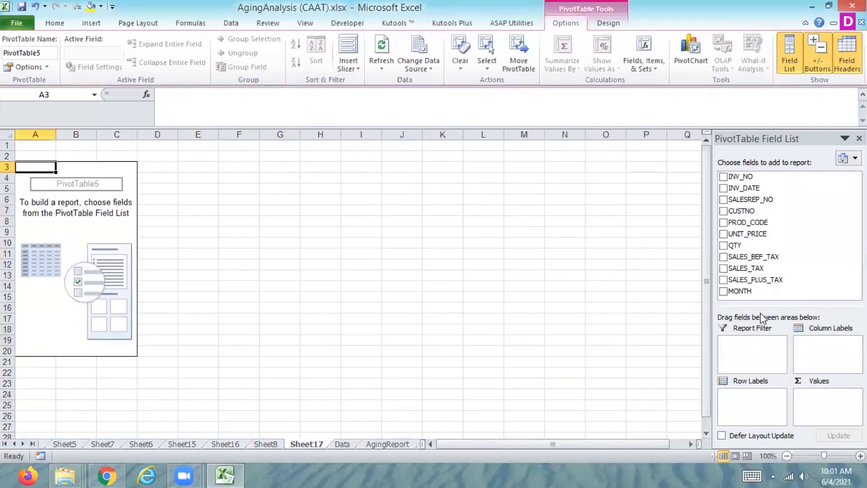
Lay out the pivot table with MONTH as row labels and SALES_BEF_TAX, SALES_TAX and SALES_PLUS_TAX as values.
drag(742, 290, 741, 405)
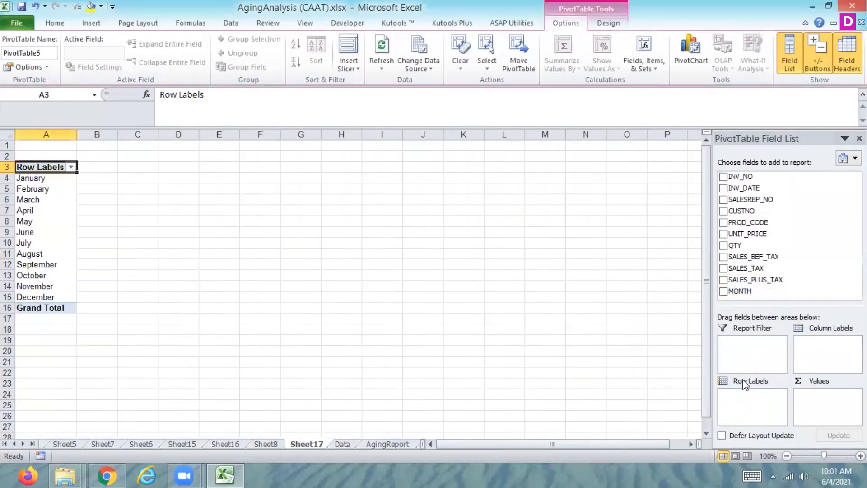
click(723, 256)
click(724, 268)
click(724, 279)
drag(763, 413, 815, 419)
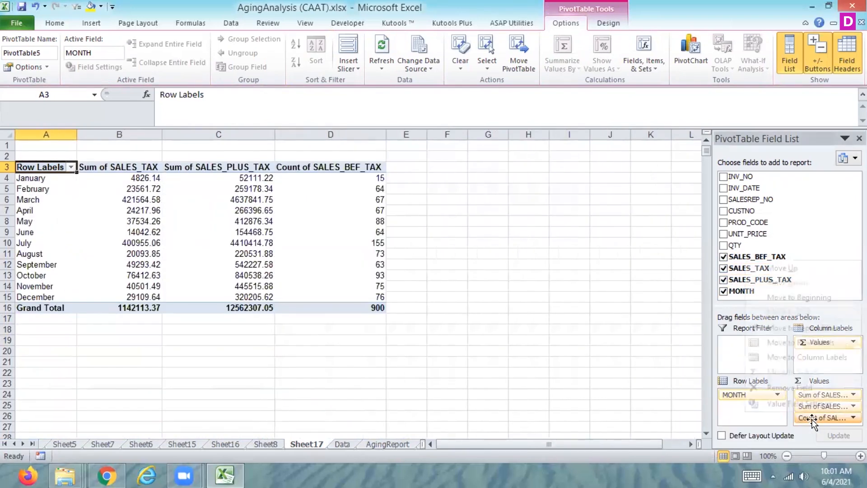
Summarize the SALES_BEF_TAX value field by Sum.
click(812, 418)
click(781, 404)
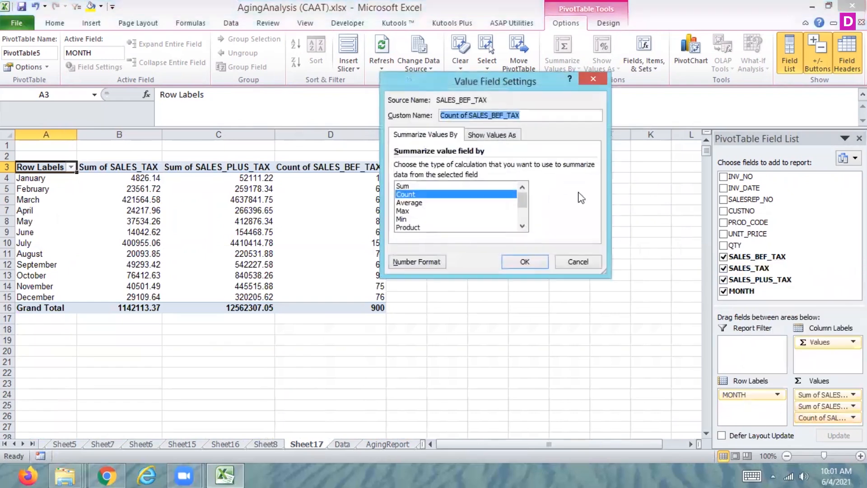
click(402, 186)
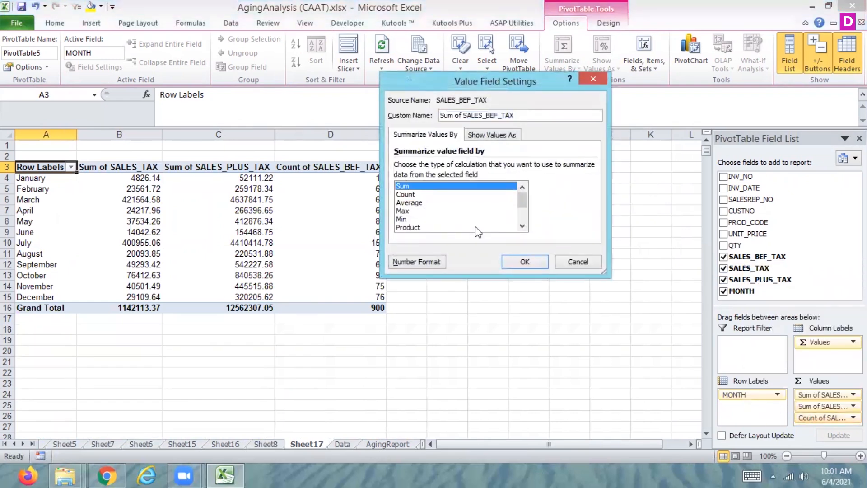
click(525, 262)
Add PROD_CODE beneath MONTH in the Sheet17 pivot table's row labels and check the December product codes.
click(343, 445)
click(309, 445)
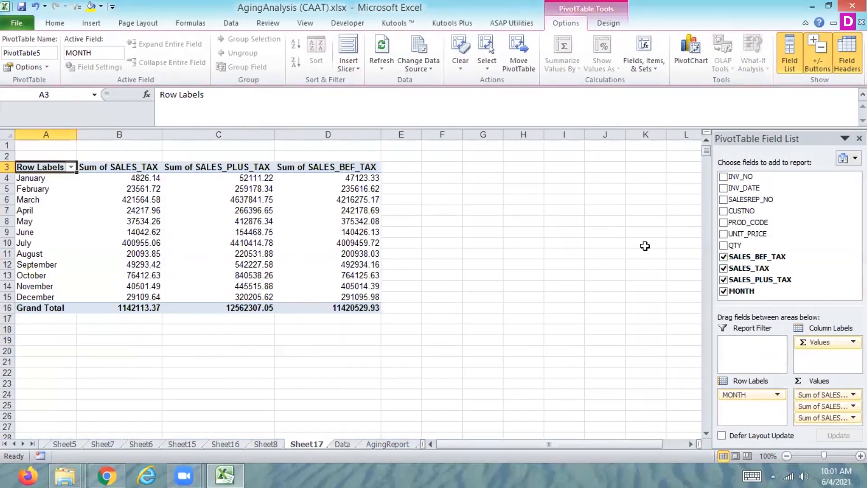
drag(749, 224, 747, 409)
mouse_move(706, 153)
mouse_down()
mouse_move(705, 220)
mouse_move(699, 163)
mouse_up()
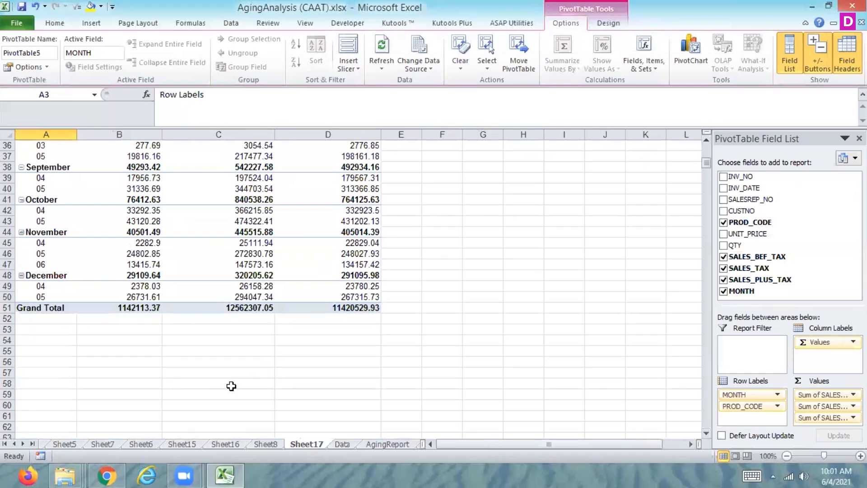
Add a record with INV_NO 1000901 in row 903 of the Data sheet, filling columns B to K down from row 902.
click(342, 444)
click(33, 337)
key(ctrl+Down)
key(Down)
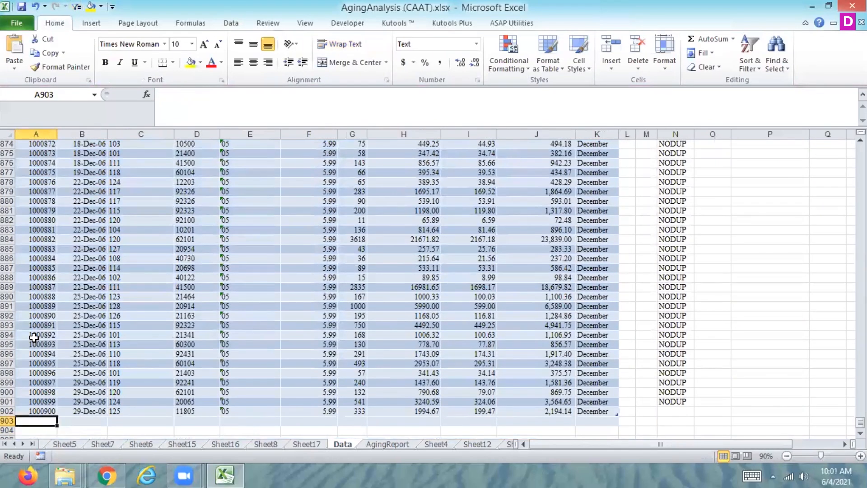
text(1000901)
key(Tab)
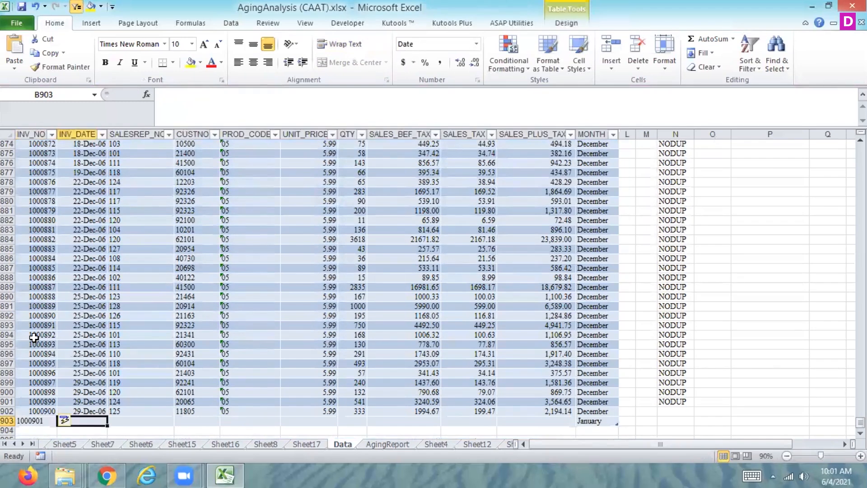
drag(92, 410, 617, 429)
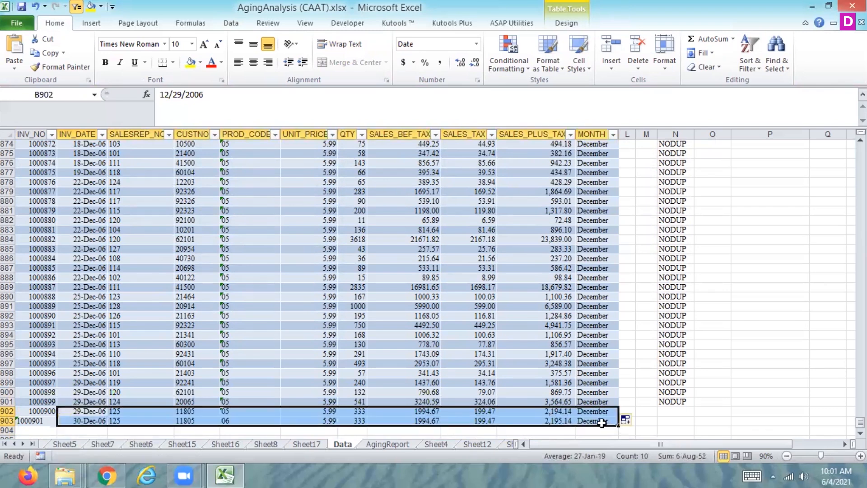
click(232, 419)
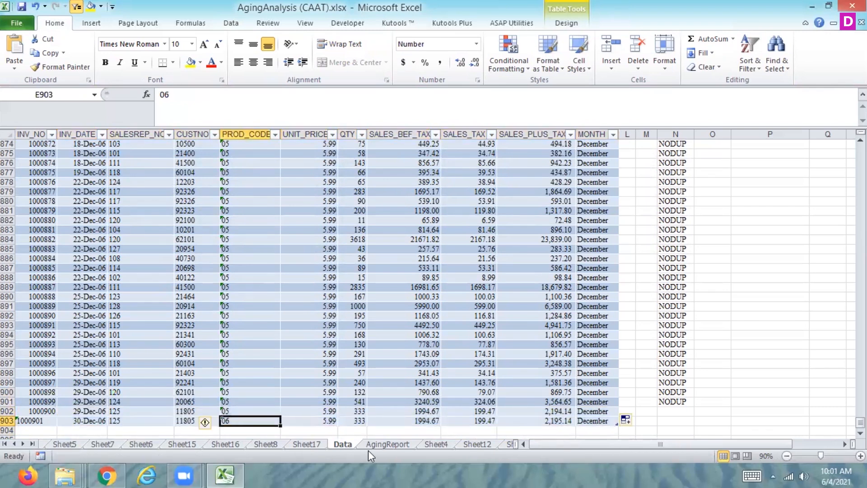
Refresh the Sheet17 pivot table to include the record added in row 903.
click(317, 442)
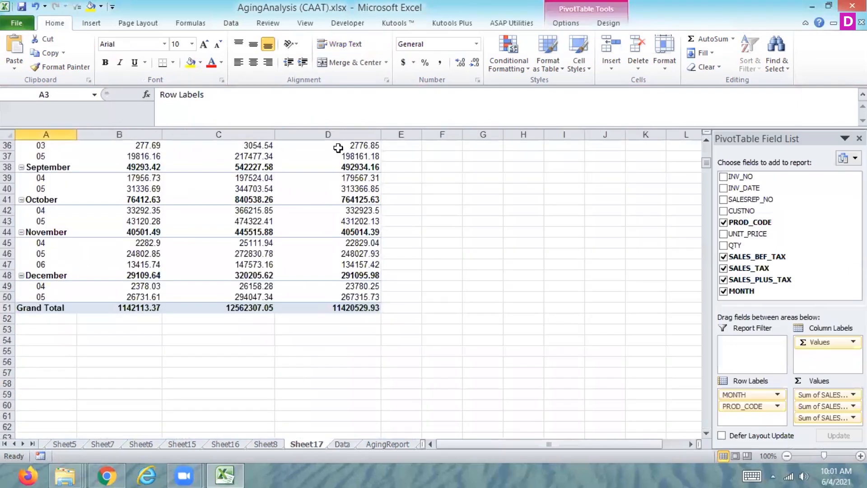
click(231, 23)
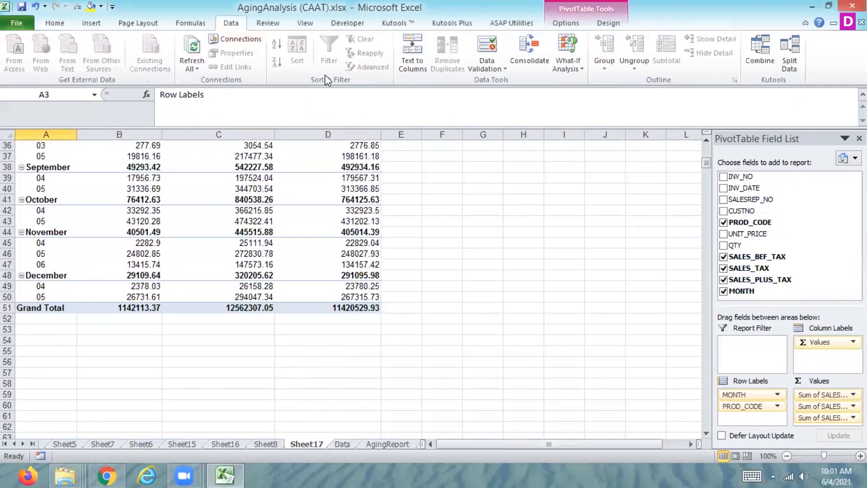
click(192, 47)
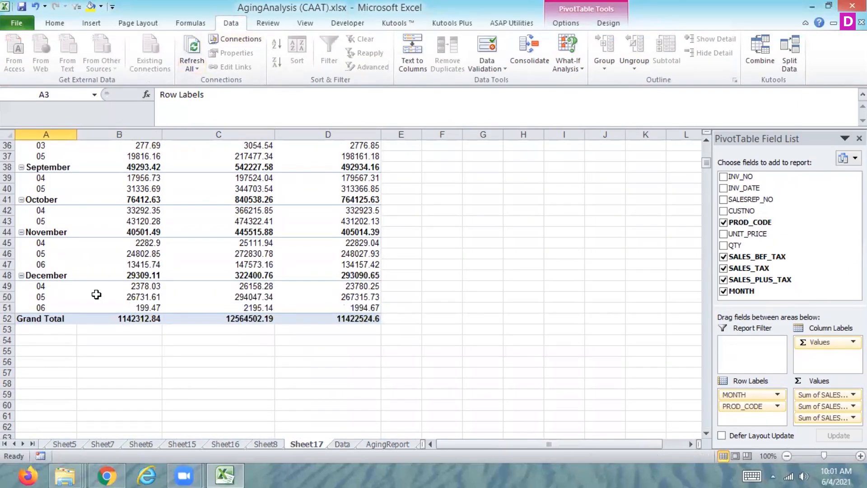
mouse_move(96, 294)
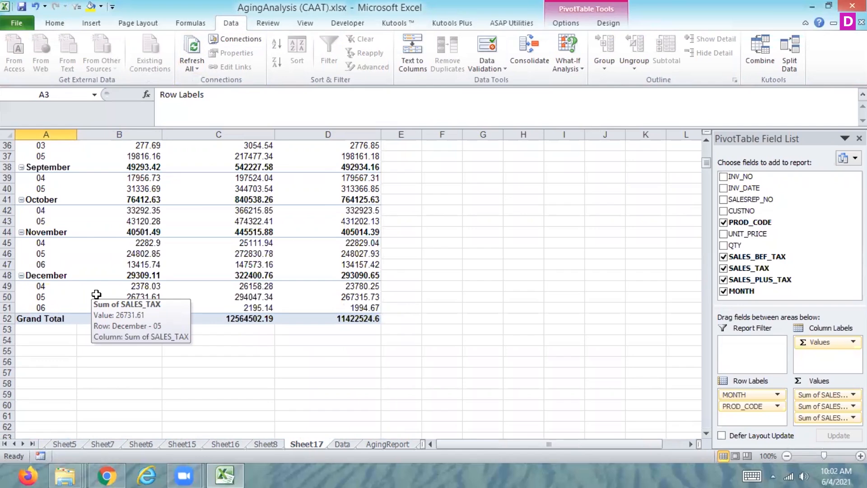
click(341, 443)
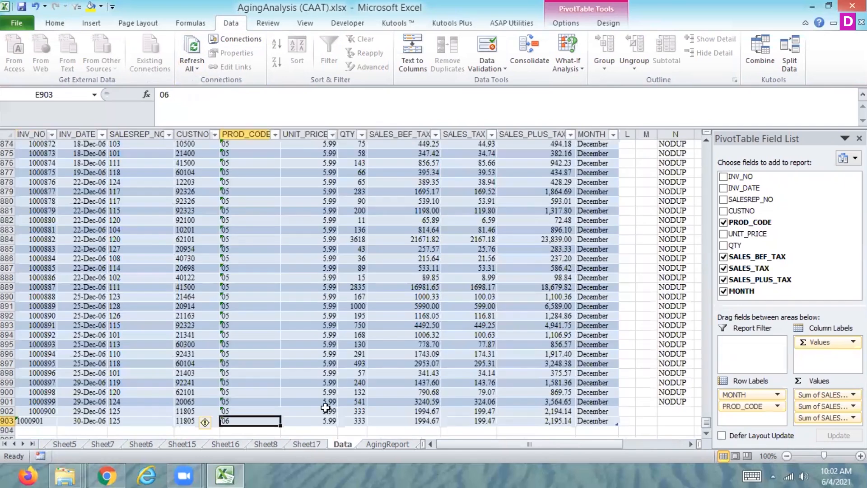
click(89, 21)
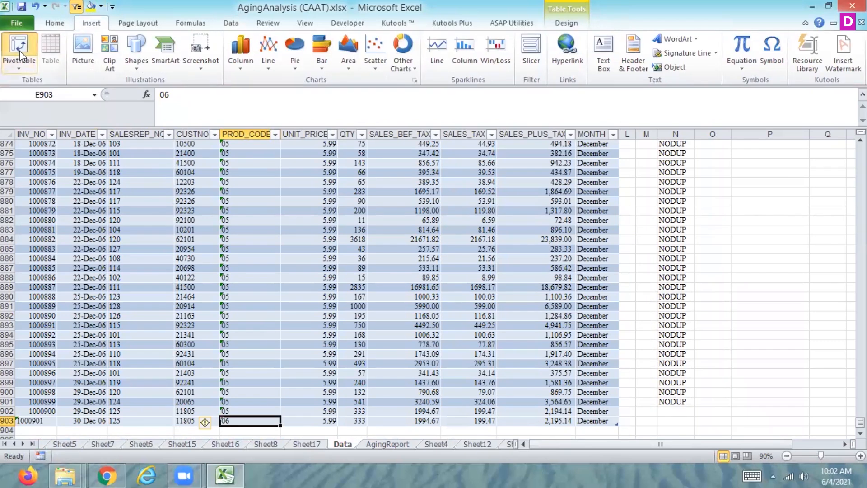
click(20, 51)
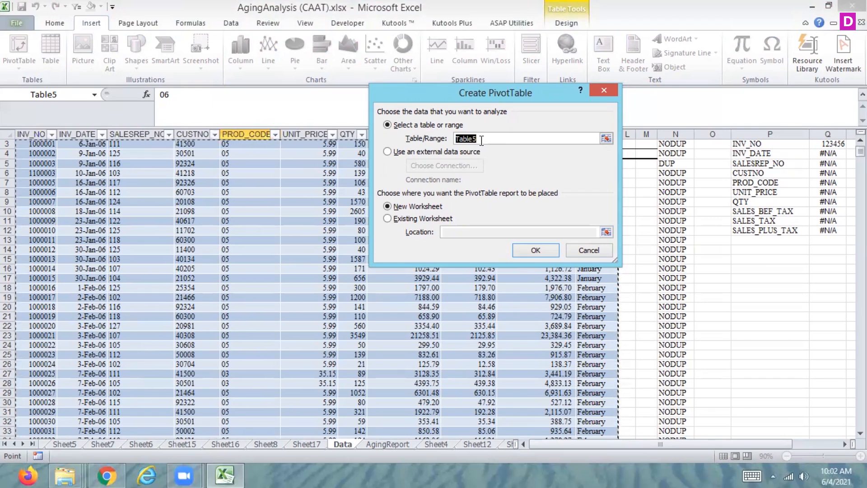
click(598, 251)
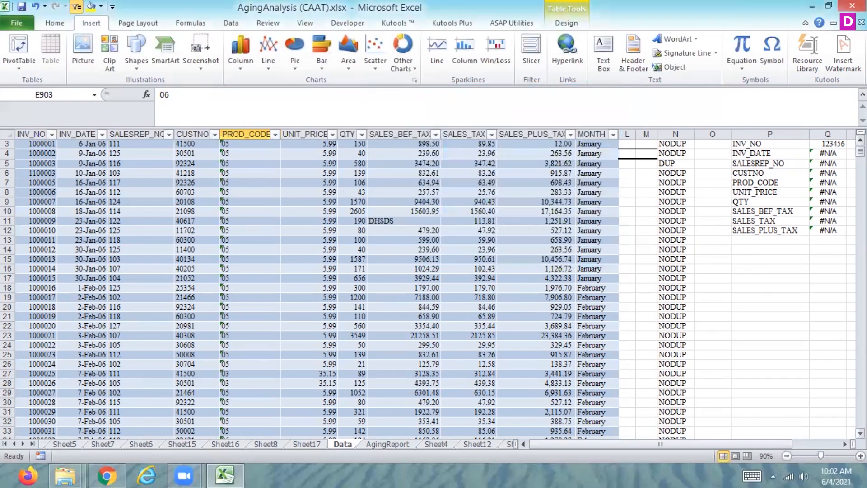
Create a pivot table from the Data sheet's table range A2:K903, placing it on the same worksheet at cell F911.
scroll(533, 190, up, 1)
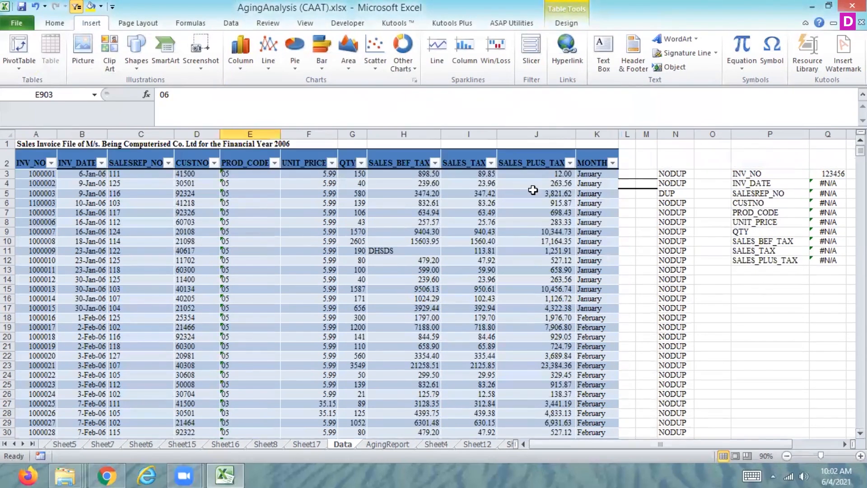
drag(23, 156, 586, 418)
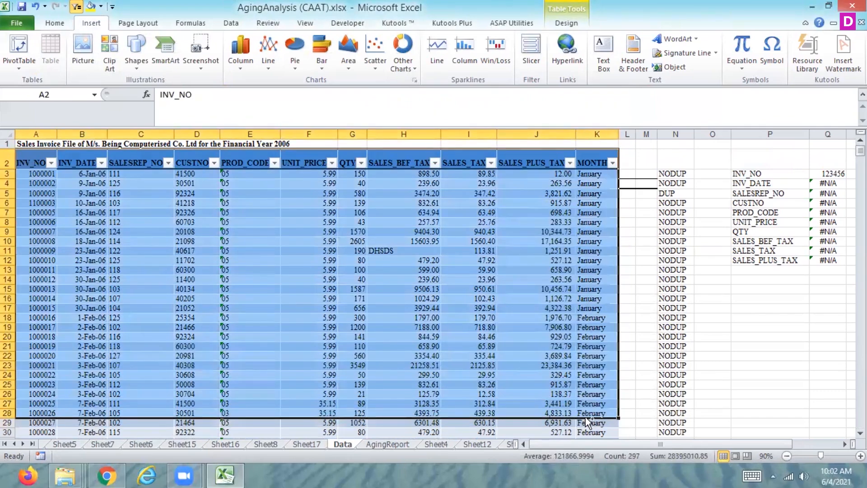
key(ctrl+shift+Down)
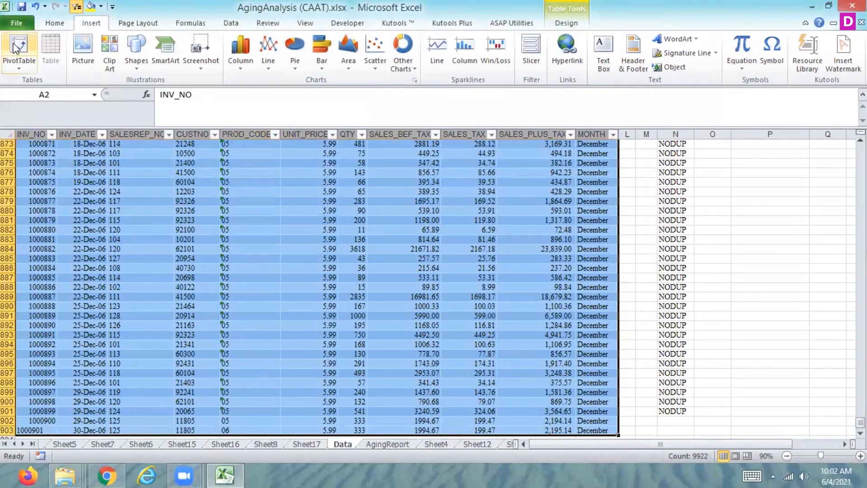
click(14, 47)
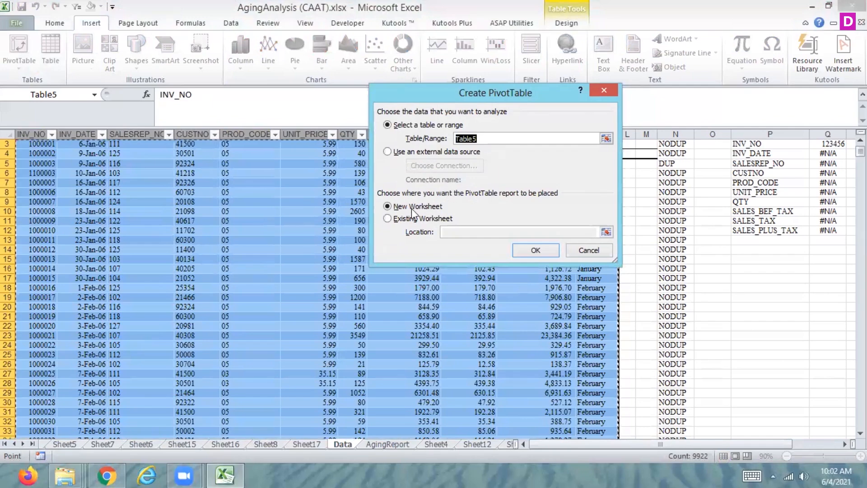
click(388, 219)
click(601, 231)
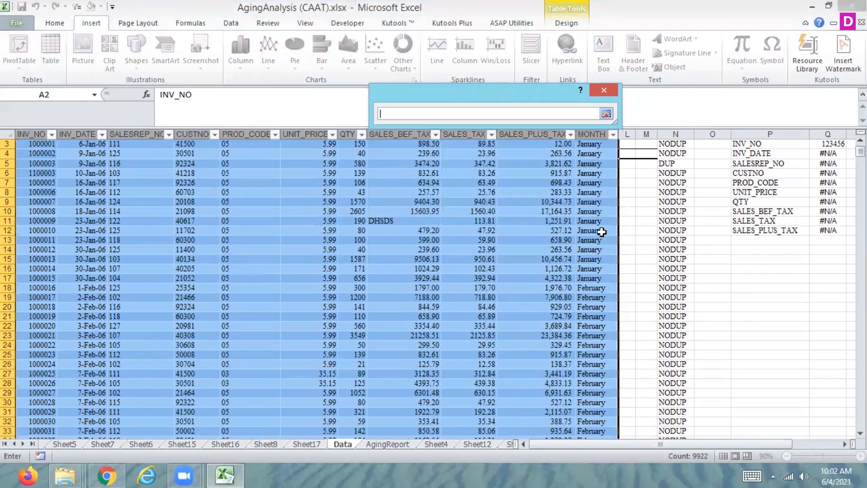
drag(861, 150, 860, 422)
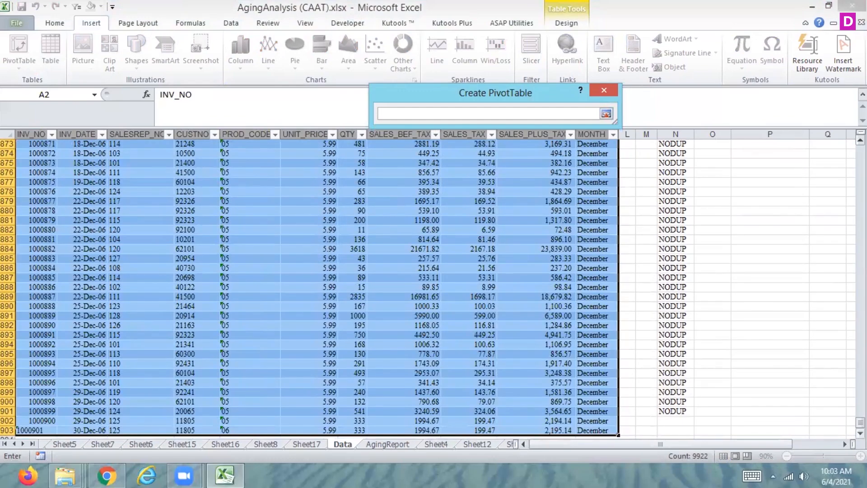
scroll(412, 336, down, 7)
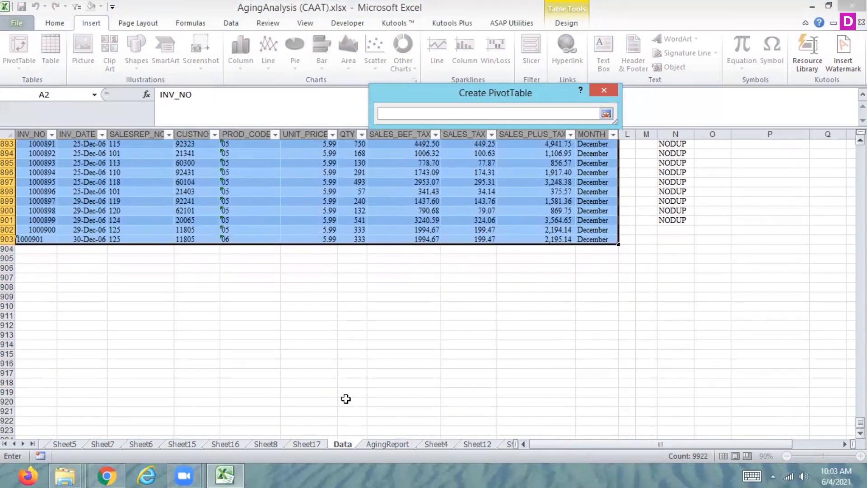
click(319, 316)
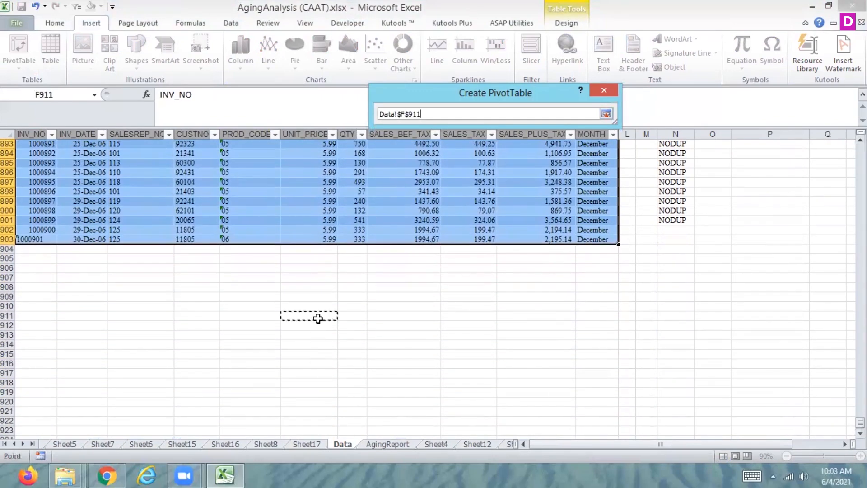
click(606, 113)
click(543, 247)
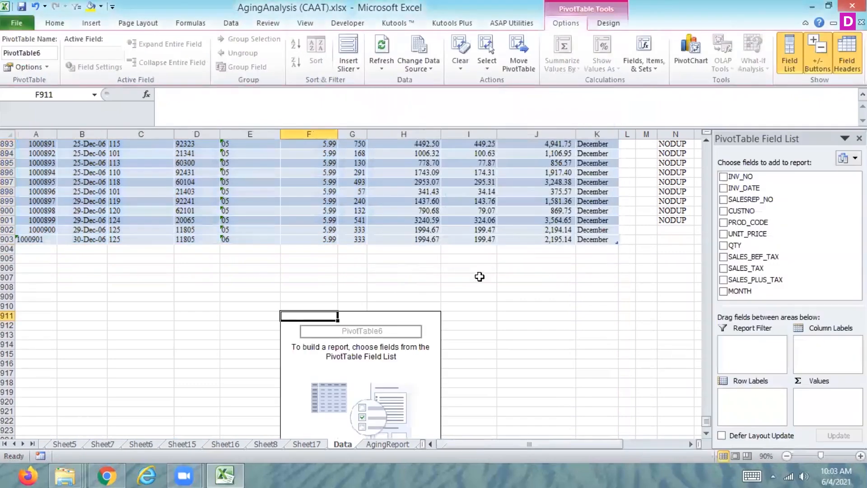
Put MONTH in the F911 pivot table's row labels and SALES_TAX, SALES_PLUS_TAX and SALES_BEF_TAX in its values.
drag(742, 291, 741, 396)
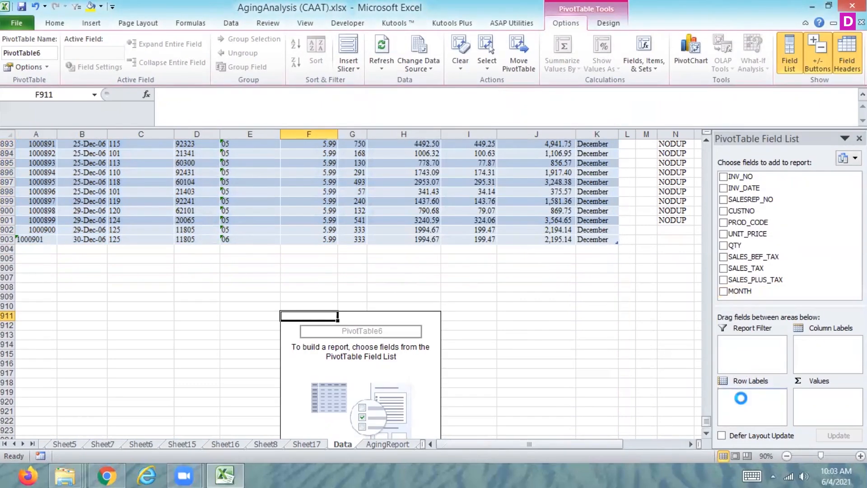
click(723, 258)
click(723, 267)
click(723, 280)
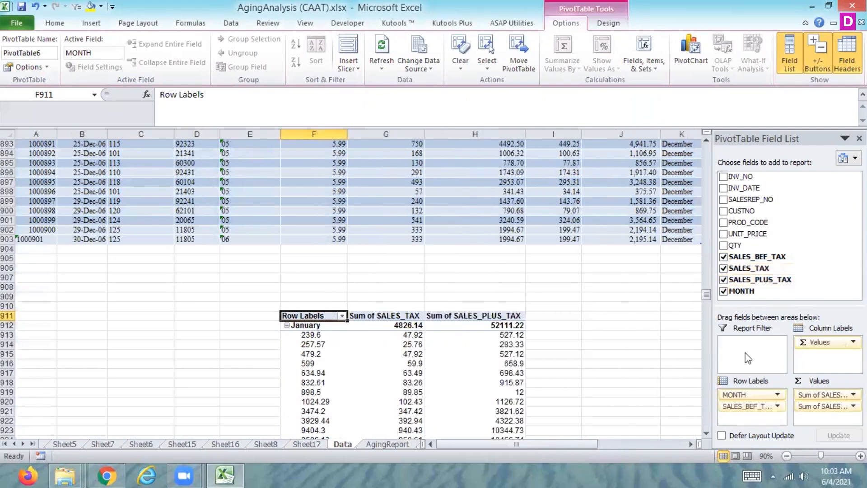
drag(753, 410, 813, 419)
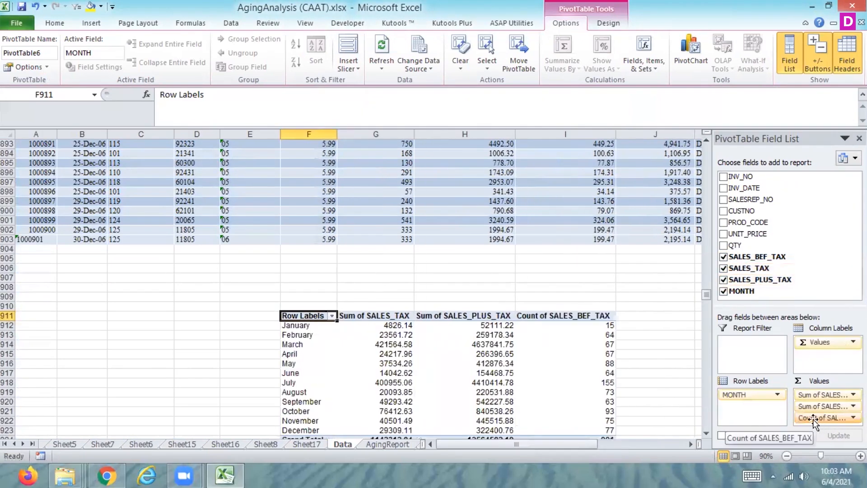
Summarize the SALES_BEF_TAX value field of the F911 pivot table by Sum.
click(813, 419)
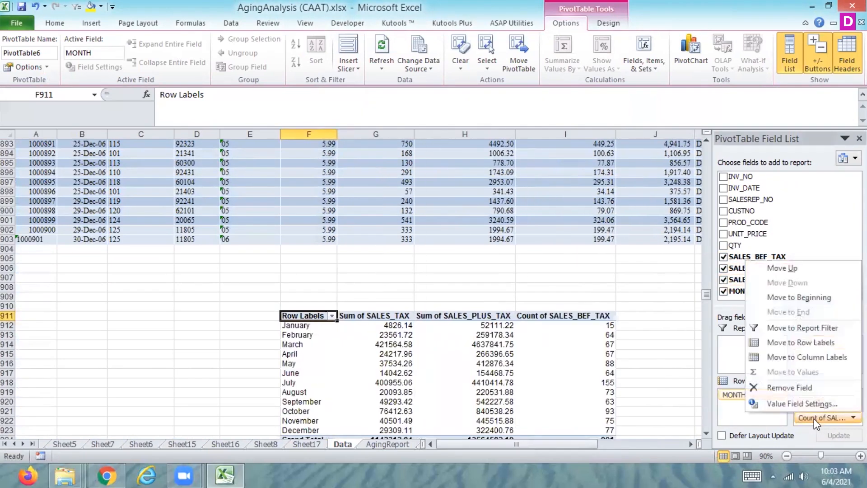
click(777, 399)
click(425, 185)
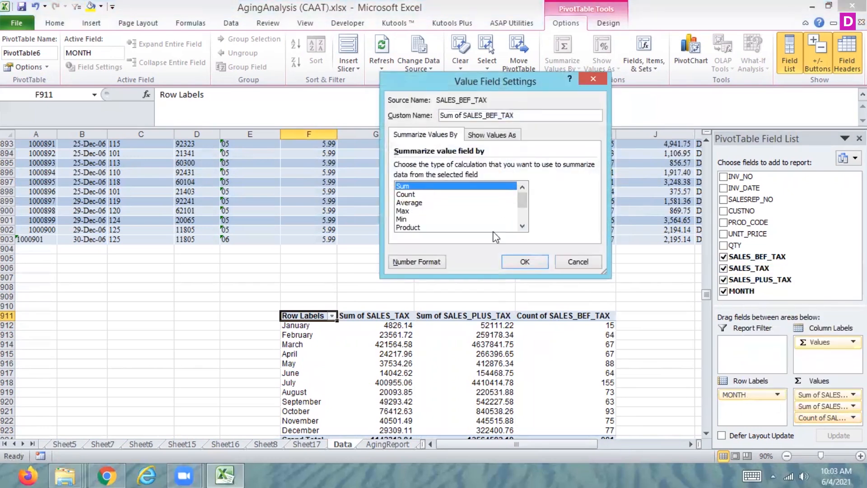
click(525, 266)
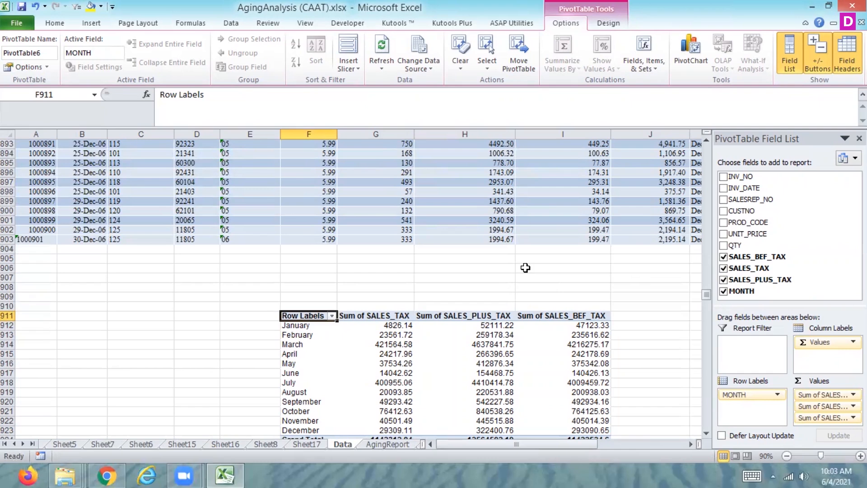
Clear all fields from the F911 pivot table and select the entire pivot table.
click(461, 70)
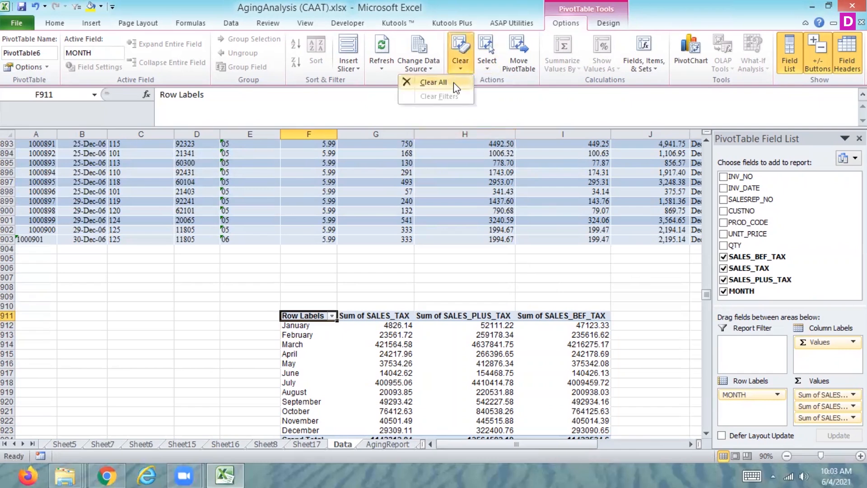
click(453, 82)
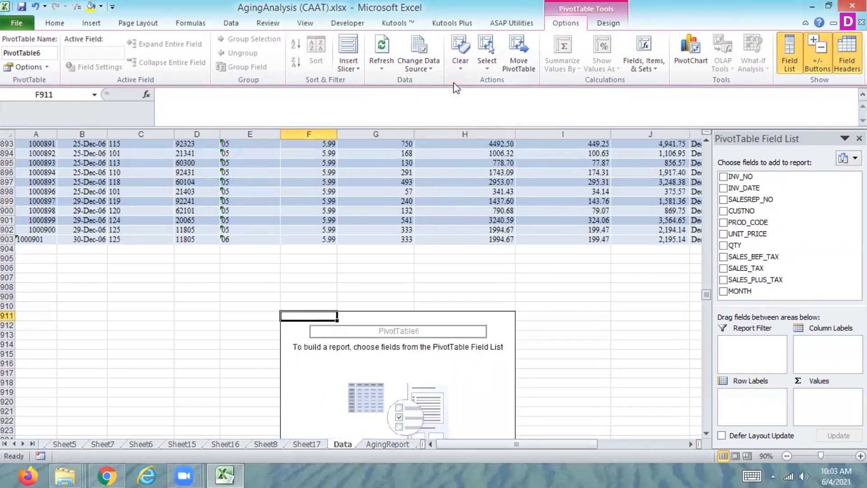
click(489, 65)
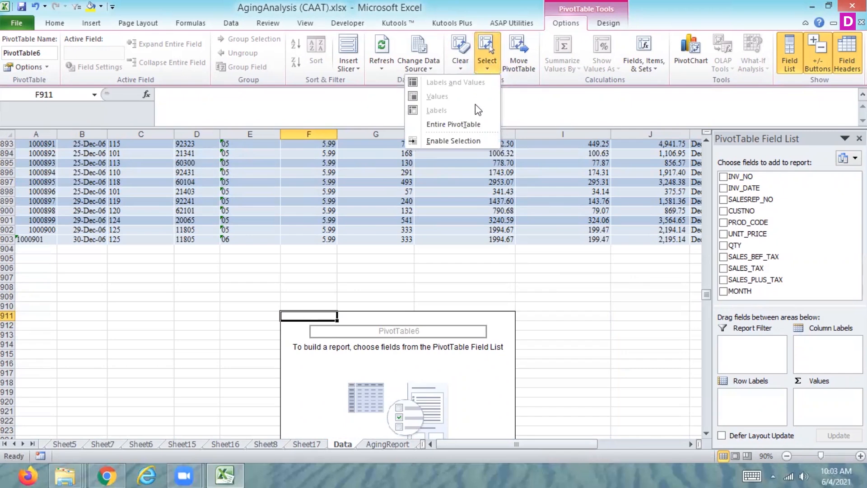
click(467, 124)
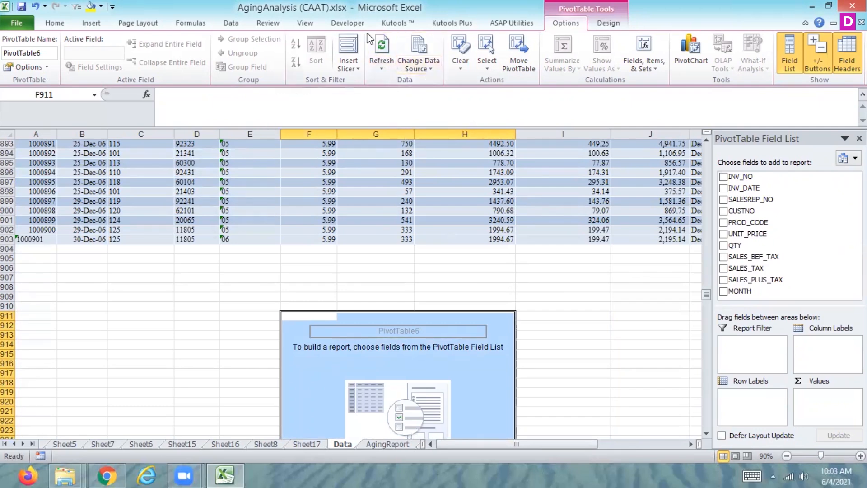
Examine the pivot table style and calculated field options, plus the Sheet17 pivot table's Show Values As calculations and MONTH sort and filter choices.
click(608, 25)
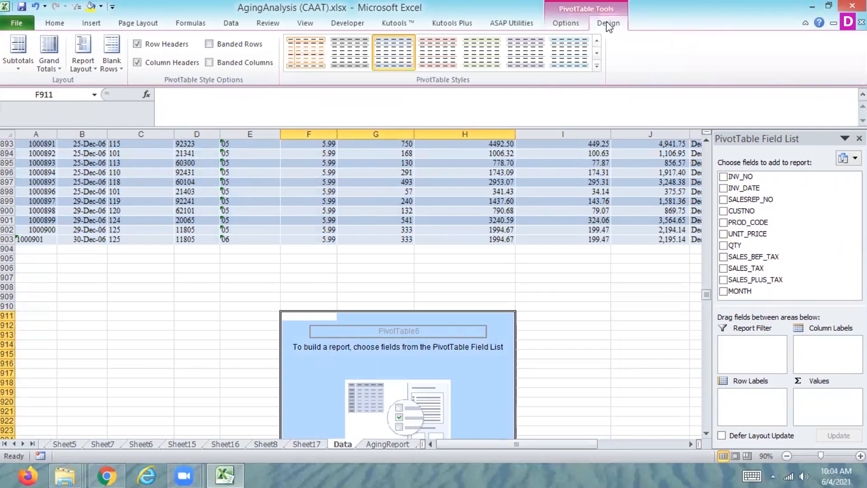
click(566, 28)
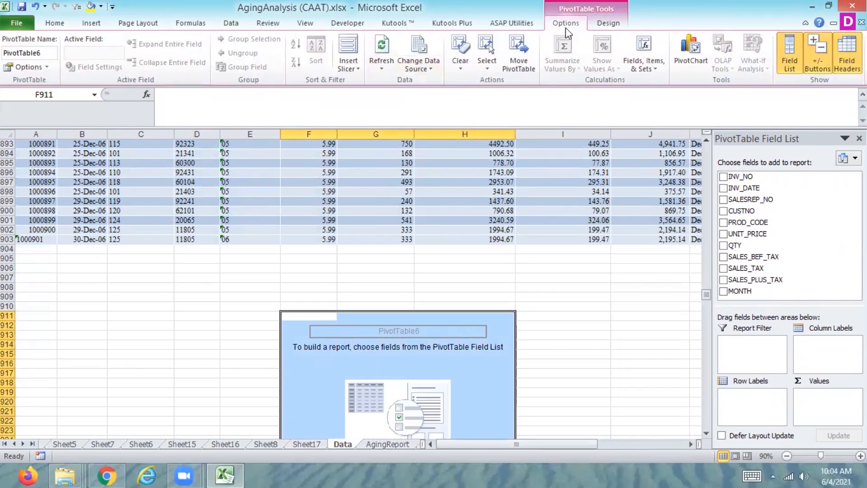
click(651, 69)
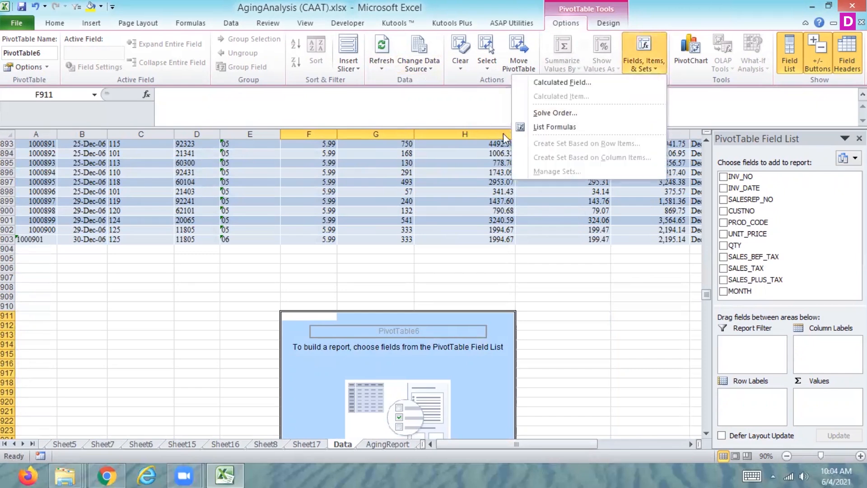
click(298, 443)
click(298, 442)
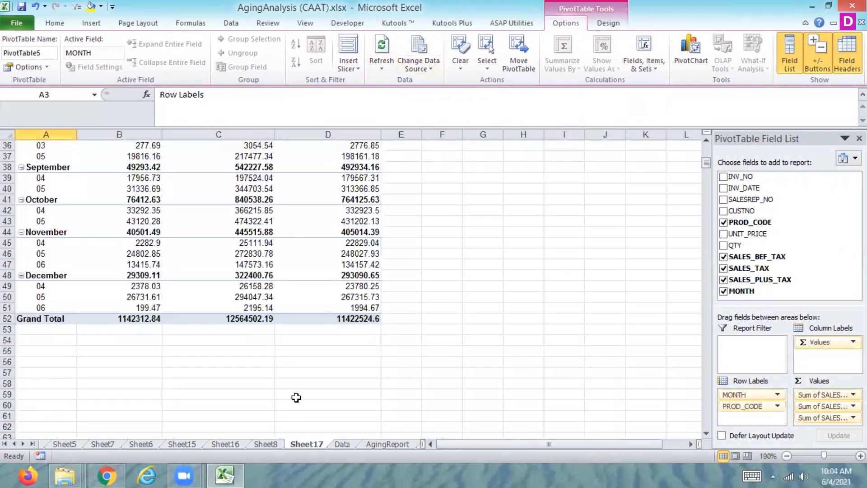
click(319, 272)
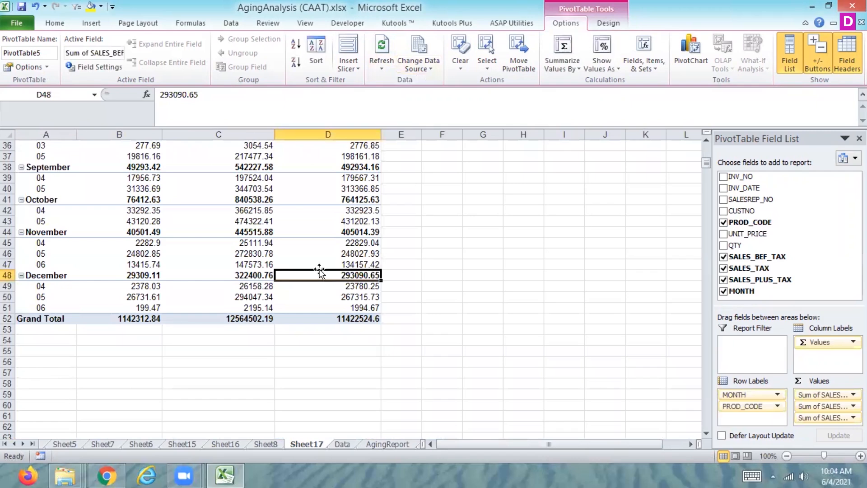
click(600, 70)
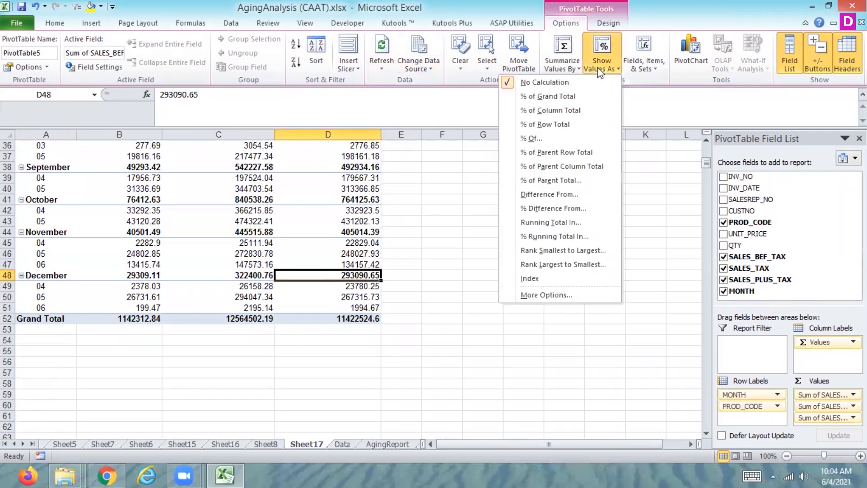
click(706, 149)
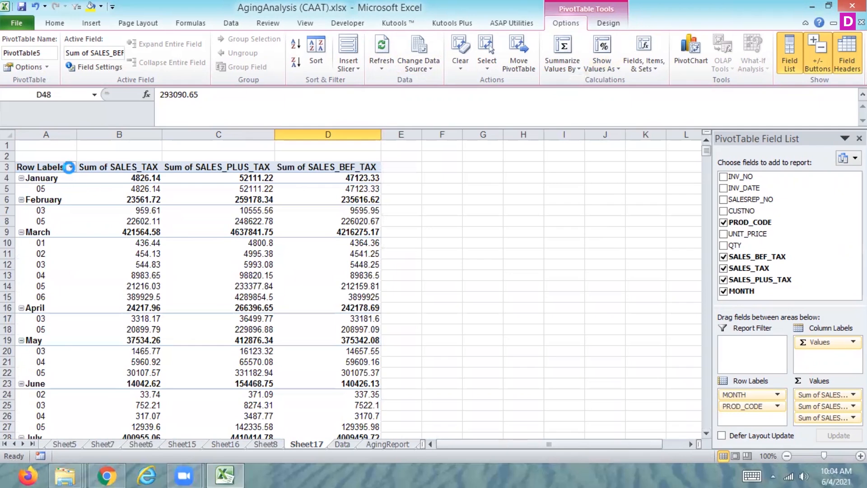
click(71, 167)
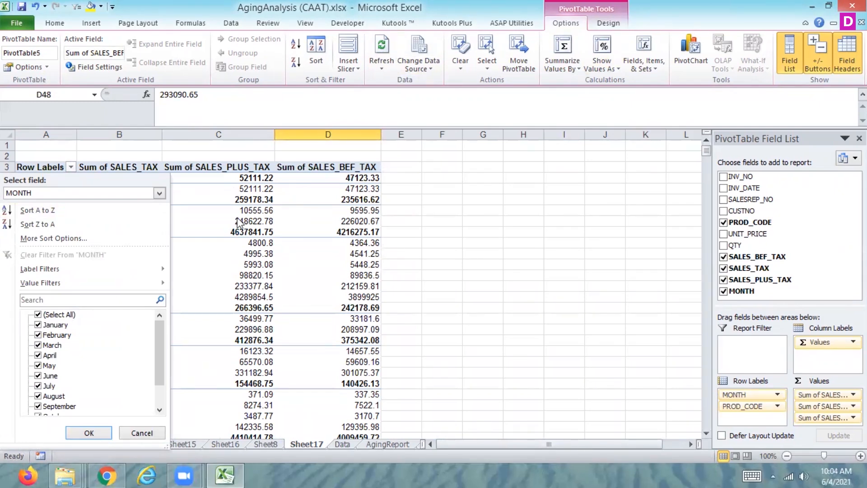
click(275, 231)
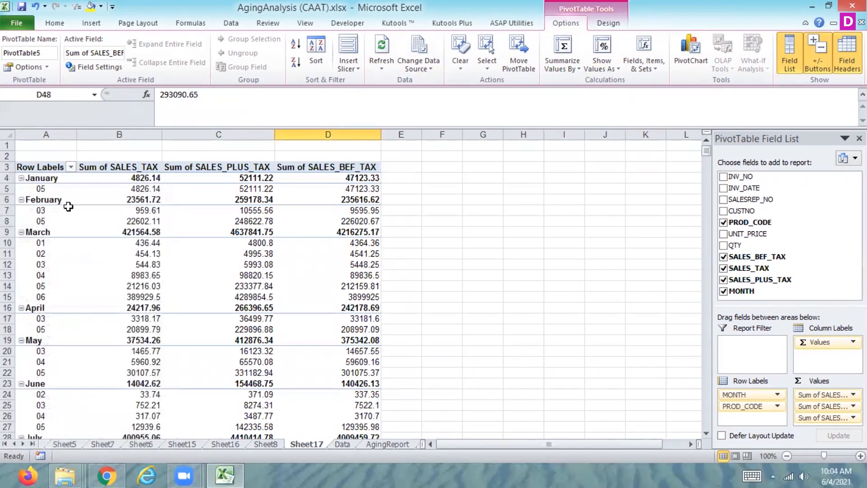
Highlight the SALES_TAX values of the Sheet17 pivot table that are greater than 5000 with Light Red Fill with Dark Red Text.
click(54, 181)
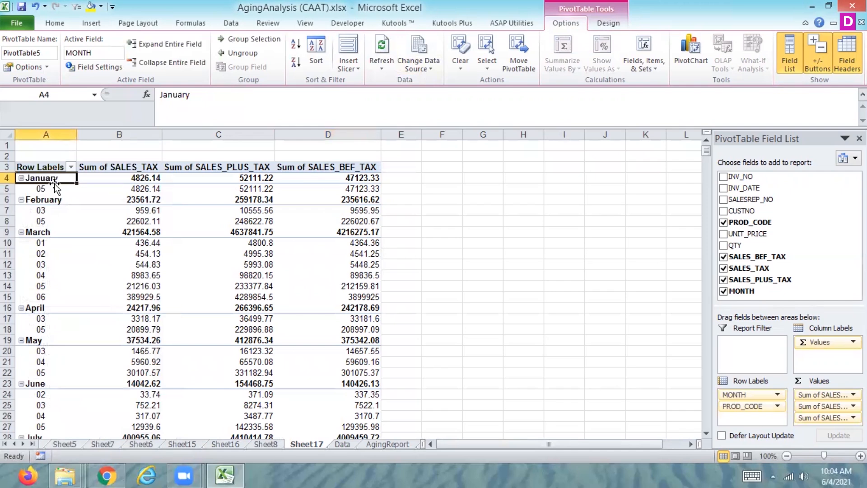
key(Right)
key(ctrl+shift+Down)
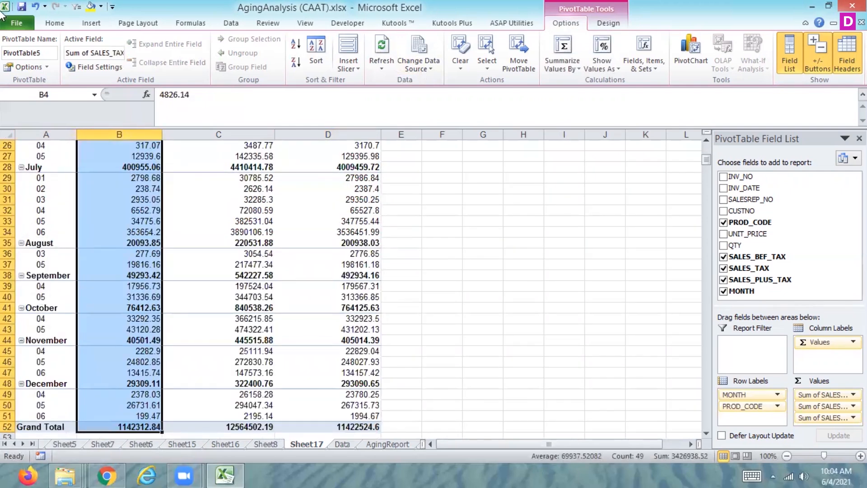
click(54, 23)
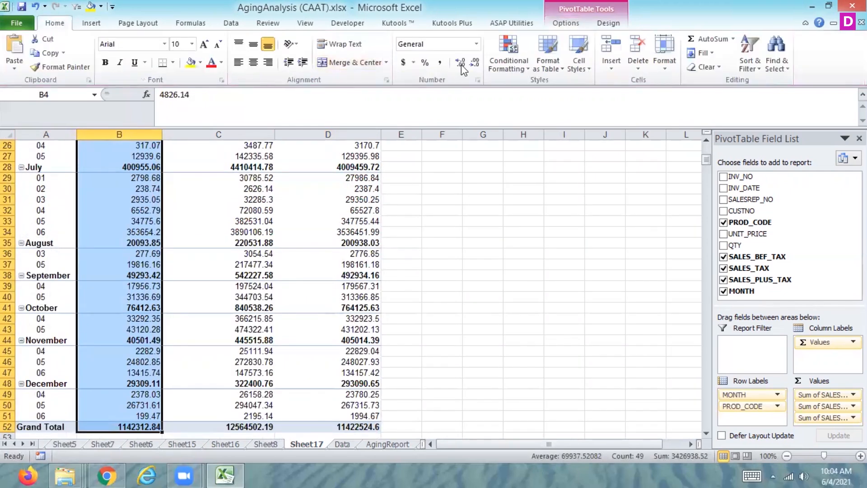
click(513, 69)
mouse_move(487, 90)
click(386, 95)
text(5000)
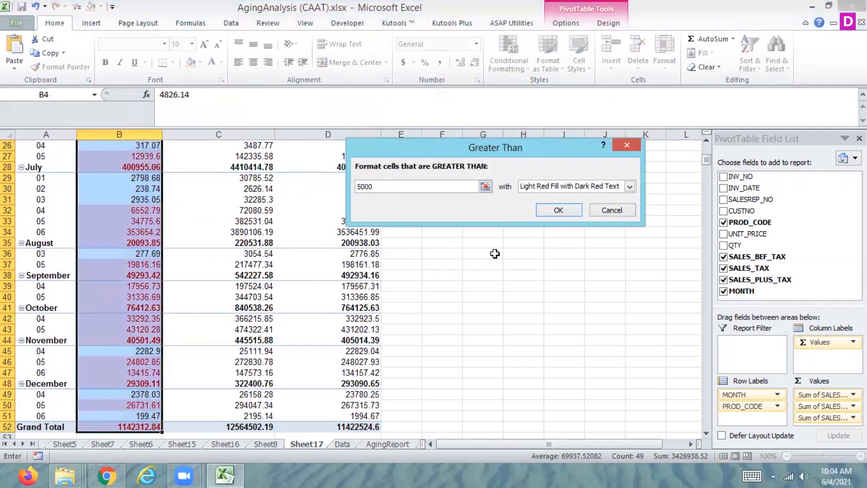
click(558, 210)
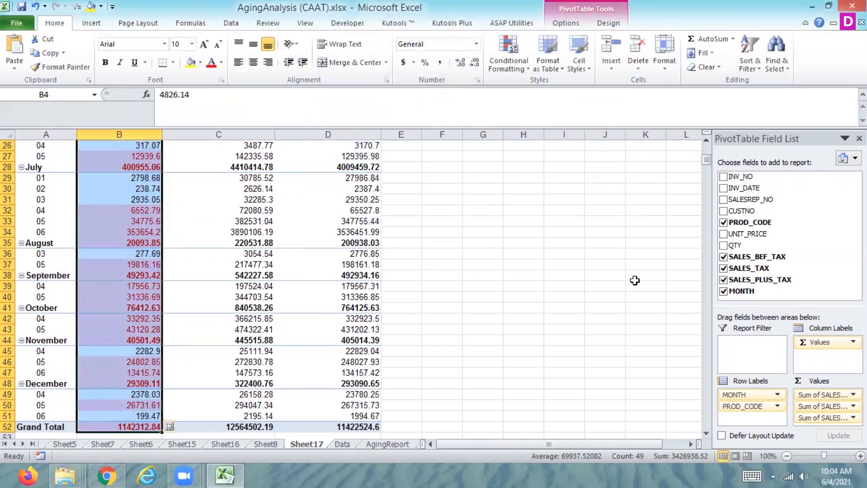
drag(707, 159, 707, 151)
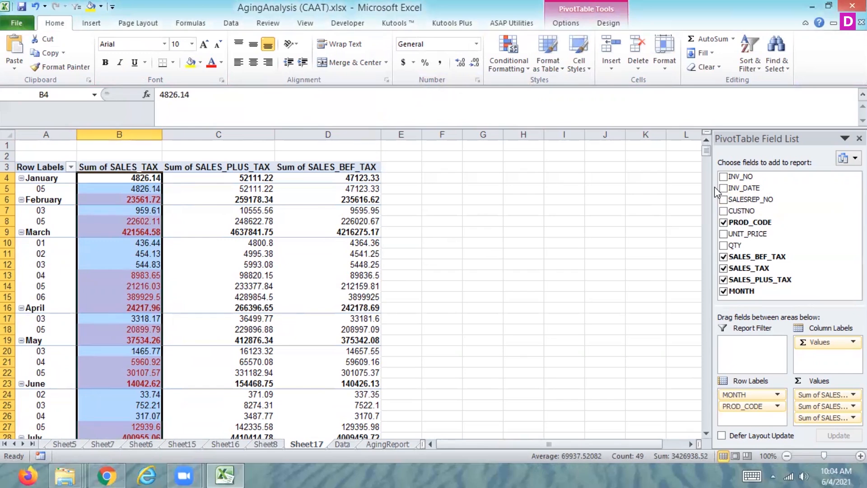
View the Layout & Format options of the Sheet17 pivot table and close them without changes.
right_click(267, 253)
right_click(268, 253)
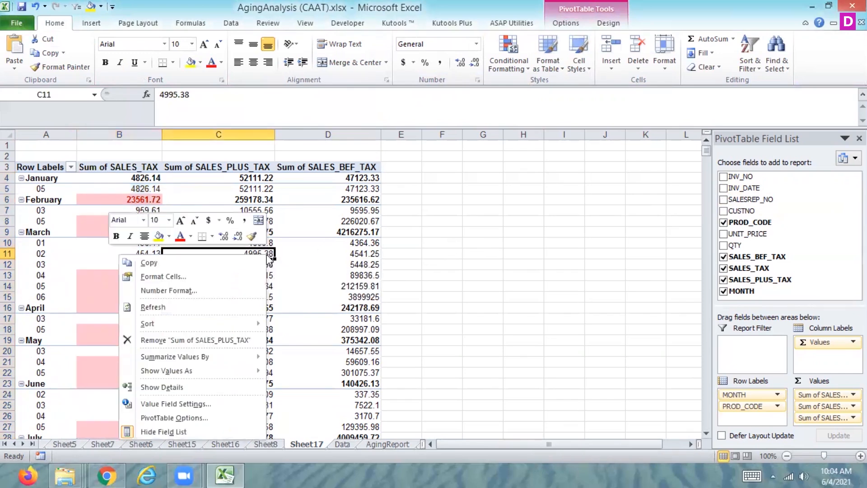
click(198, 418)
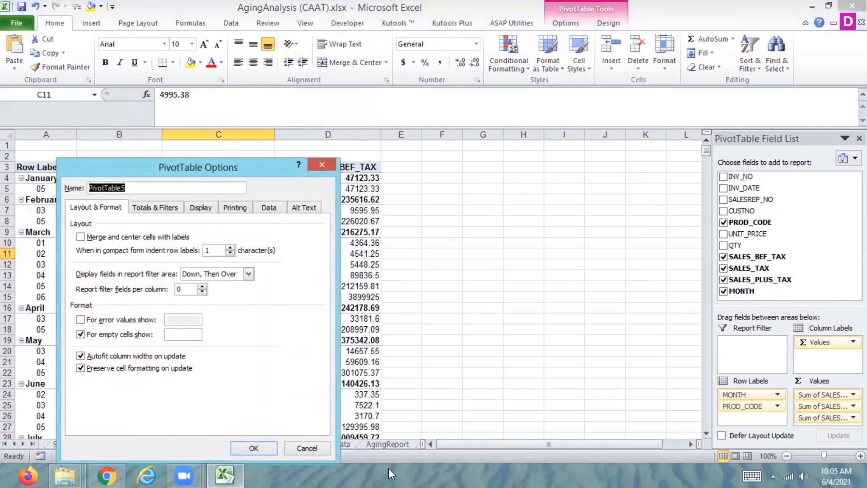
click(315, 449)
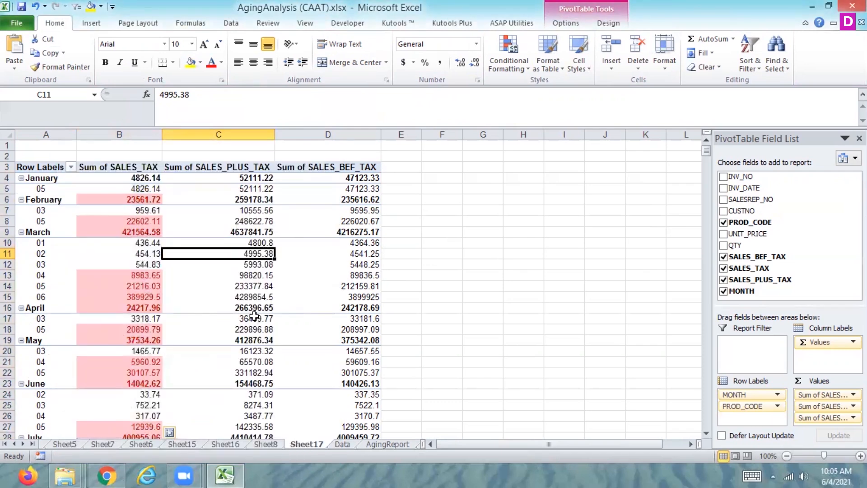
Look through the highlighted SALES_TAX values down to the Grand Total row for empty cells.
click(140, 319)
key(Down)
key(Down)
key(Down)
key(Down)
key(Down)
key(Down)
key(Down)
key(Down)
key(Down)
key(Down)
key(Down)
key(Down)
key(Down)
key(Down)
key(Down)
key(Down)
key(Down)
key(Down)
key(Down)
key(Down)
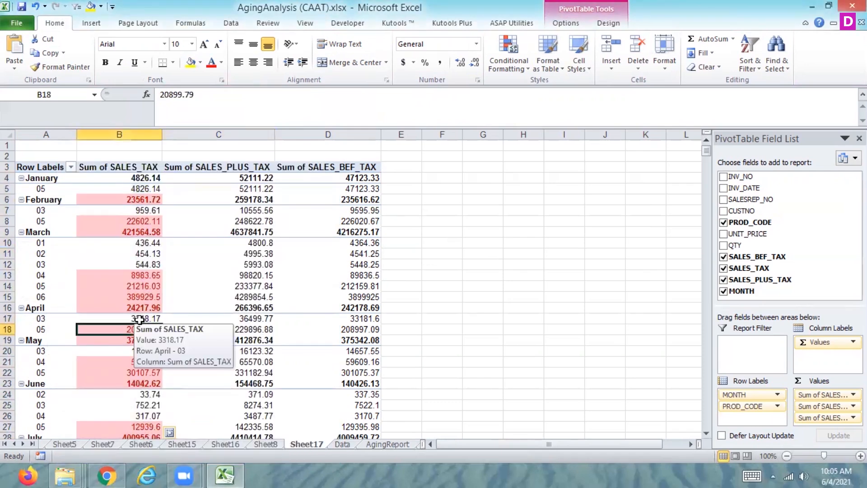
key(Down)
key(Down)
key(Down)
key(Down)
key(Down)
key(Down)
key(Down)
key(Down)
key(Down)
key(Down)
key(Down)
key(Down)
key(Down)
key(Down)
key(Down)
key(Down)
key(Down)
key(Down)
key(Down)
key(Down)
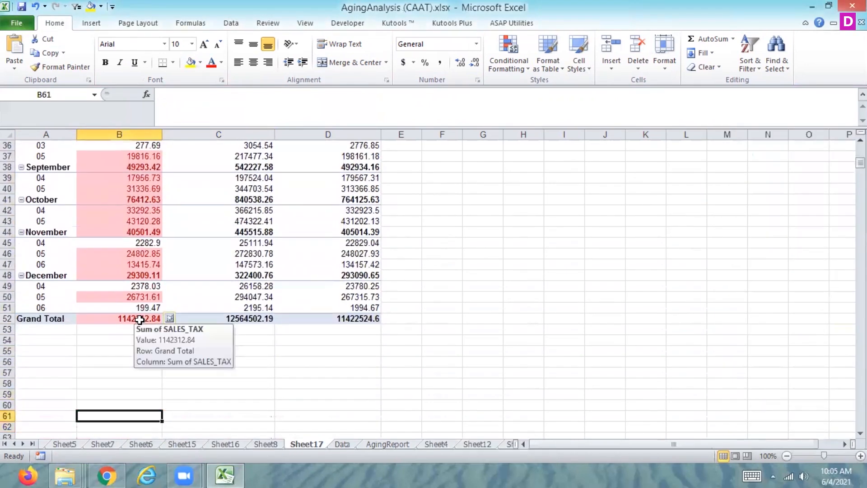
key(Up)
key(Up)
key(Up)
key(Up)
key(Up)
key(Up)
key(Up)
key(Up)
key(Up)
key(Up)
key(Up)
key(Up)
key(Up)
key(Up)
key(Up)
key(Up)
key(Up)
key(Up)
key(Up)
key(Up)
key(Up)
key(Up)
key(Up)
key(Up)
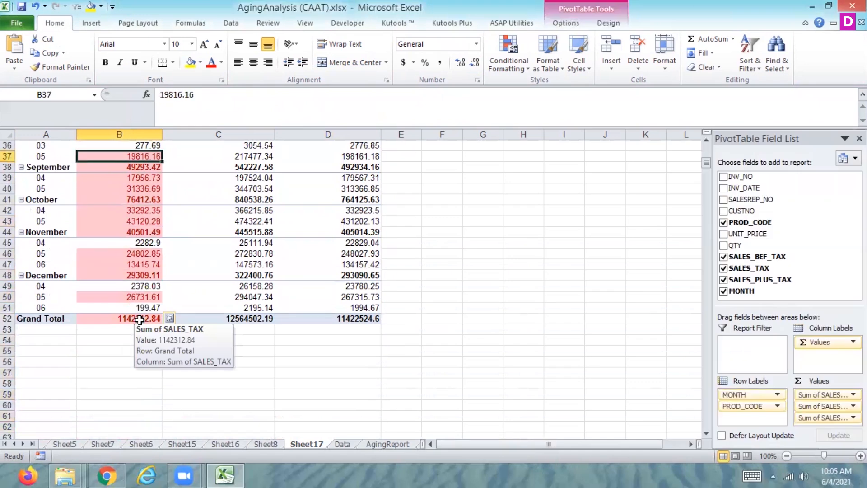
Clear the UNIT_PRICE through MONTH entries in rows 902 and 903 of the Data sheet.
click(342, 444)
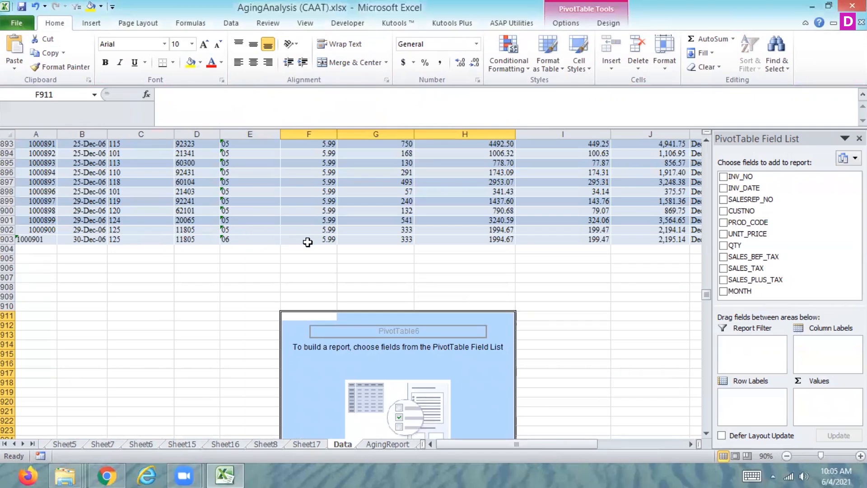
drag(308, 241, 623, 232)
key(Delete)
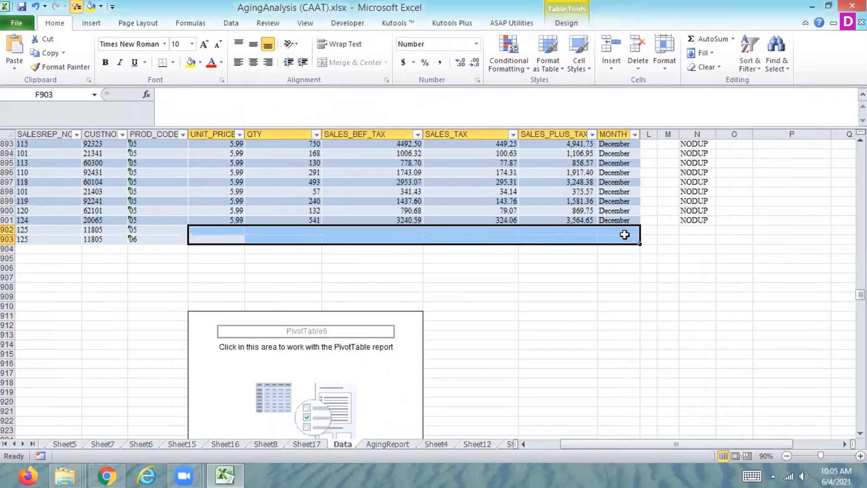
click(522, 444)
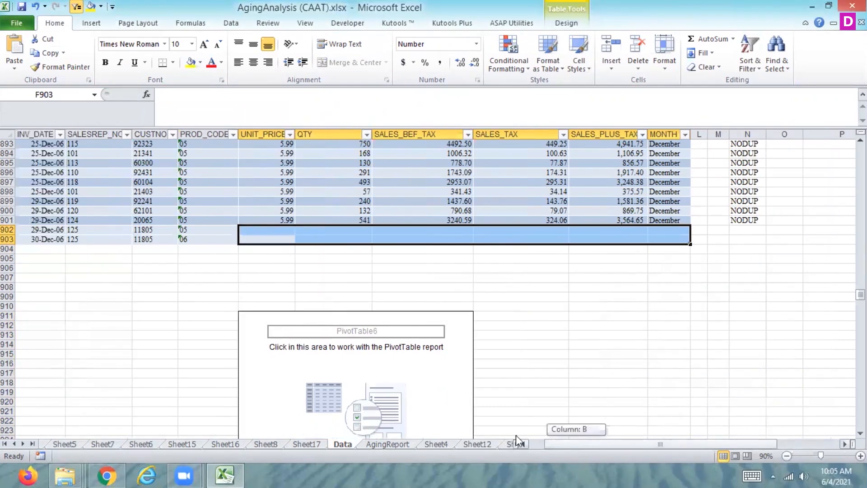
click(523, 444)
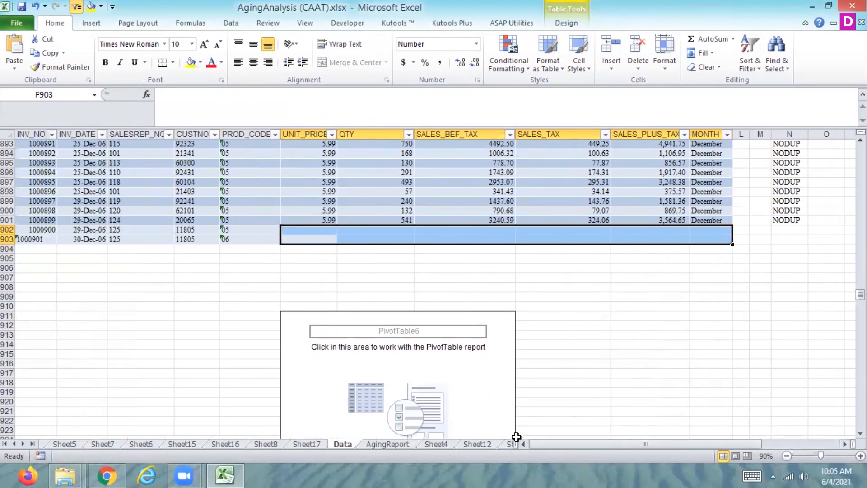
Refresh the Sheet17 pivot table with the changed source data.
click(305, 443)
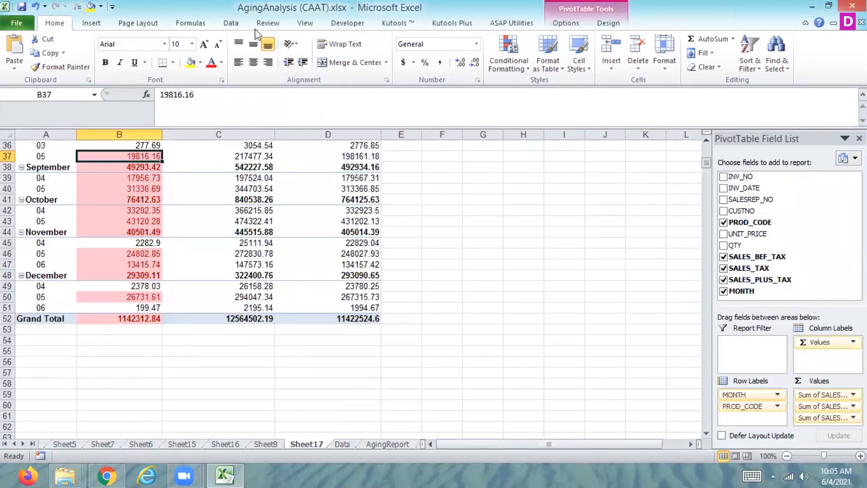
click(230, 23)
click(194, 52)
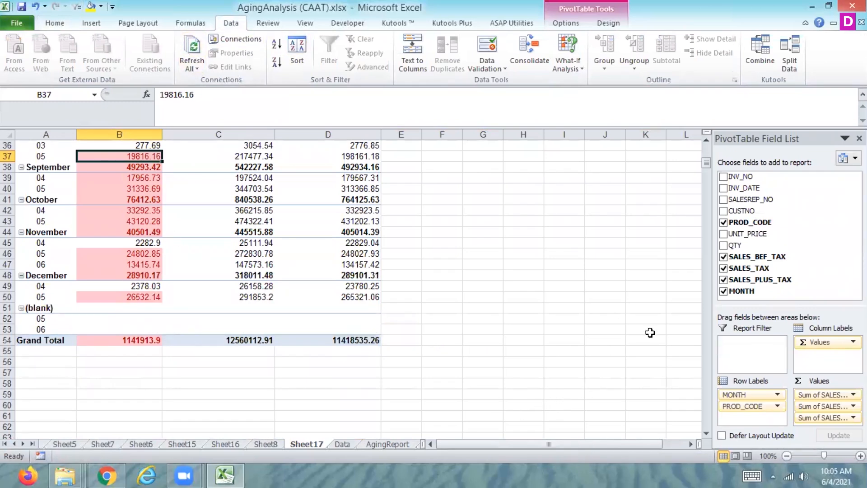
Set the Sheet17 pivot table to show 0 for error values and "no value" for empty cells.
drag(705, 165, 706, 150)
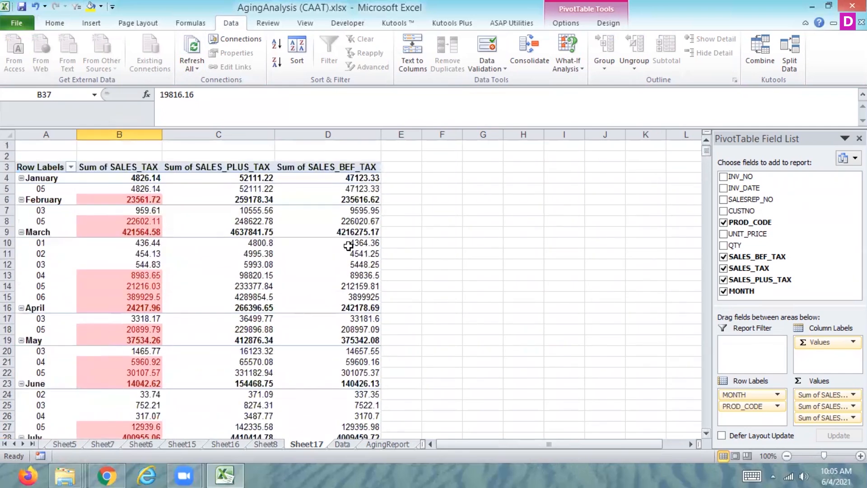
click(131, 176)
right_click(131, 176)
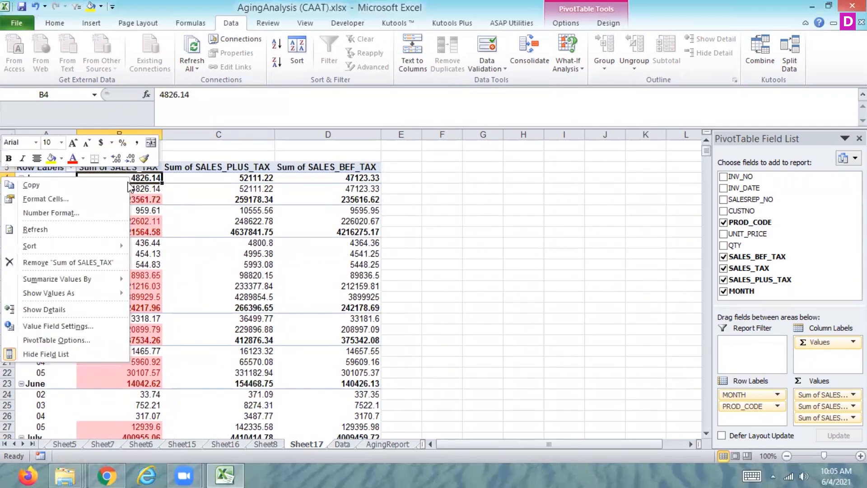
click(66, 342)
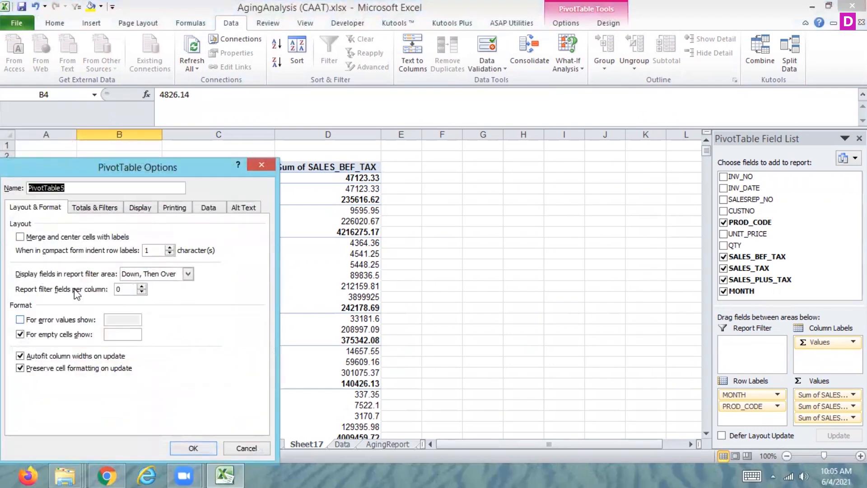
click(141, 208)
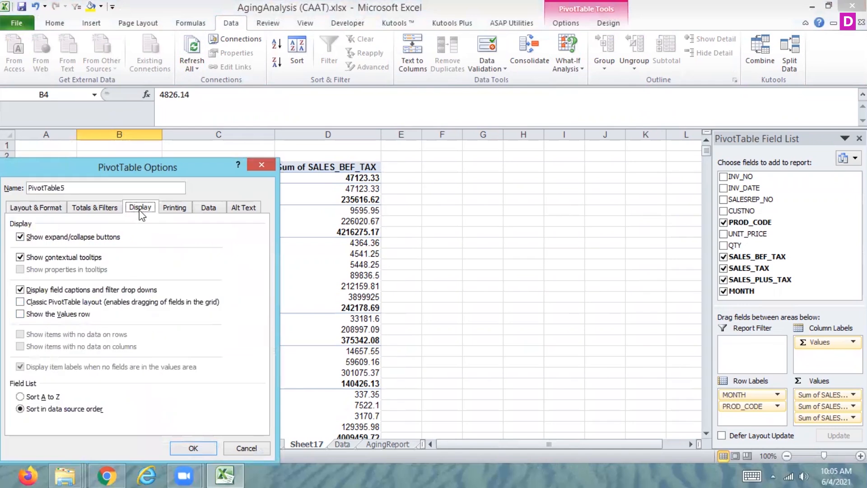
click(46, 206)
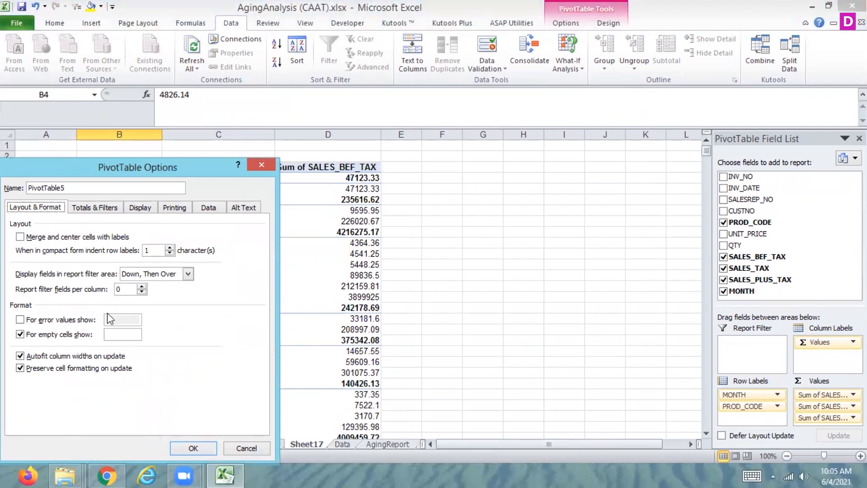
click(20, 320)
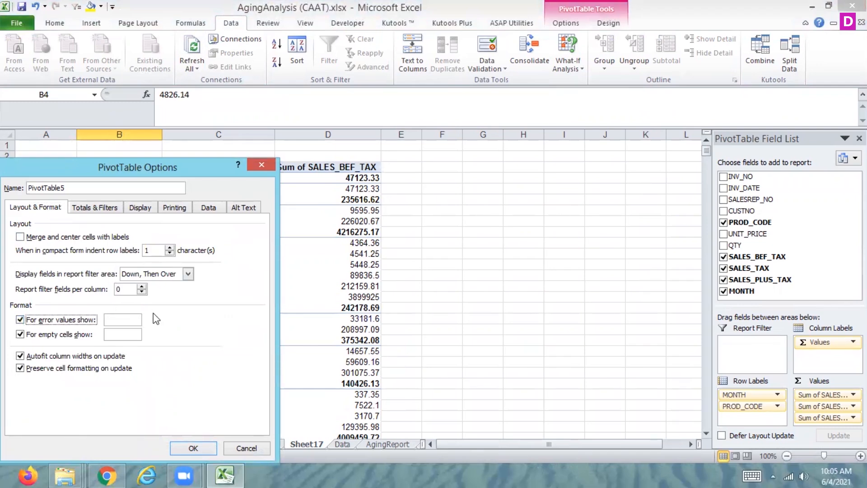
click(127, 321)
click(190, 449)
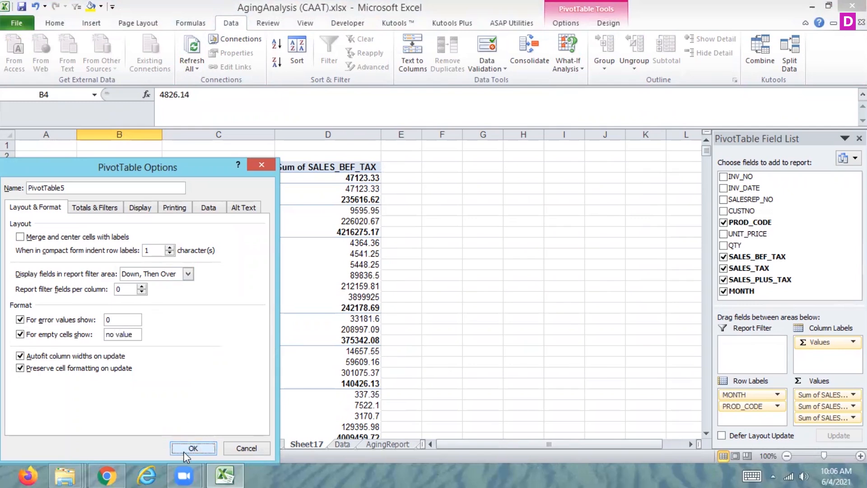
Examine how empty cells are displayed in the (blank) month rows near the end of the pivot table.
click(137, 362)
key(Down)
key(Down)
key(Down)
key(Down)
key(Down)
key(Down)
key(Down)
key(Down)
key(Down)
key(Down)
key(Down)
key(Down)
key(Down)
key(Down)
key(Down)
key(Down)
key(Down)
key(Down)
key(Down)
key(Down)
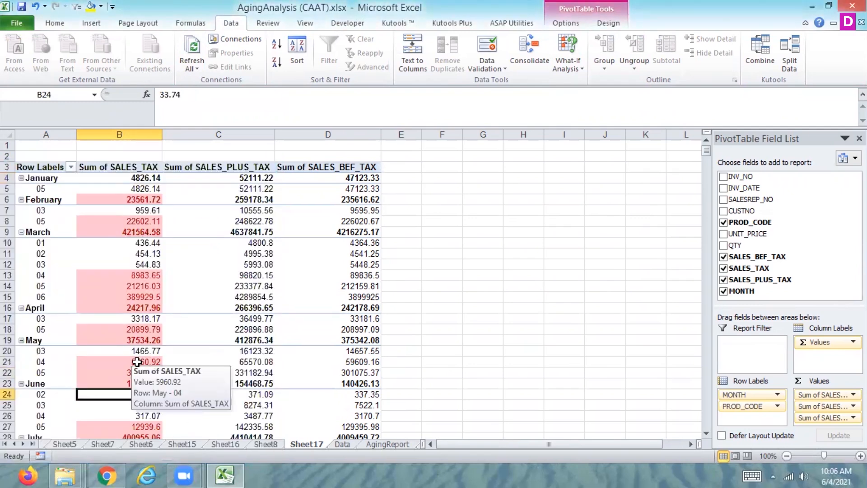
key(Up)
key(Up)
key(Up)
key(Up)
key(Up)
key(Up)
key(Up)
key(Up)
key(Up)
key(Up)
key(Up)
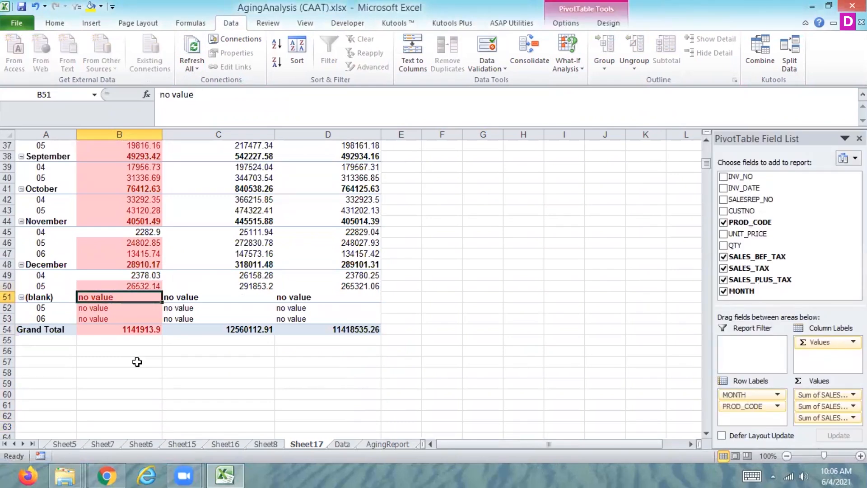
key(Up)
key(Up)
key(Up)
key(Up)
key(Up)
key(Up)
key(Up)
key(Up)
key(Up)
key(Up)
key(Up)
key(Up)
key(Up)
key(Up)
key(Up)
key(Up)
key(Up)
key(Up)
key(Up)
key(Up)
key(Up)
key(Up)
key(Up)
key(Up)
key(Up)
key(Up)
key(Up)
key(Up)
key(Up)
key(Up)
key(Up)
key(Up)
key(Up)
key(Up)
key(Up)
key(Up)
key(Up)
key(Up)
key(Up)
key(Up)
key(Down)
key(Down)
key(Right)
key(Right)
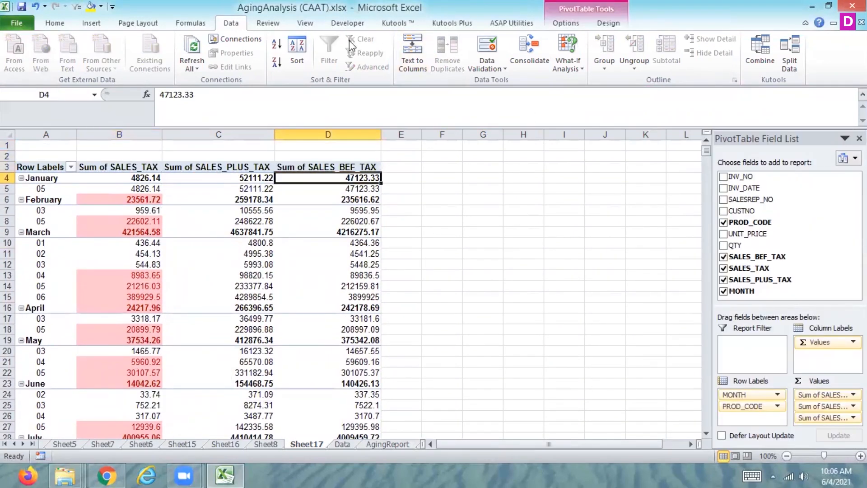
Show the SALES_BEF_TAX values as Difference From, with MONTH as base field and January as base item.
click(190, 22)
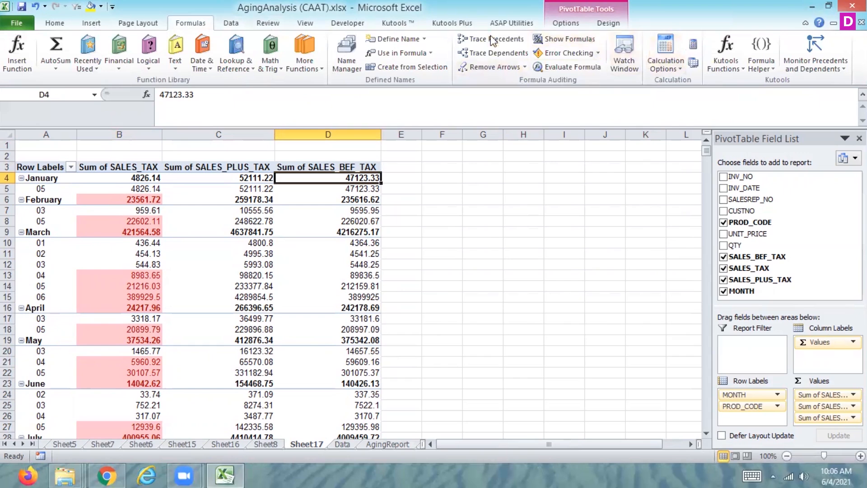
click(566, 24)
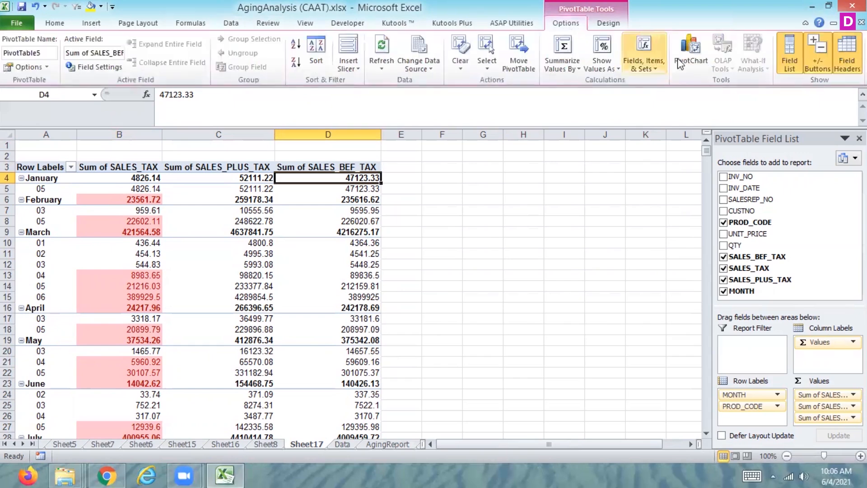
click(650, 63)
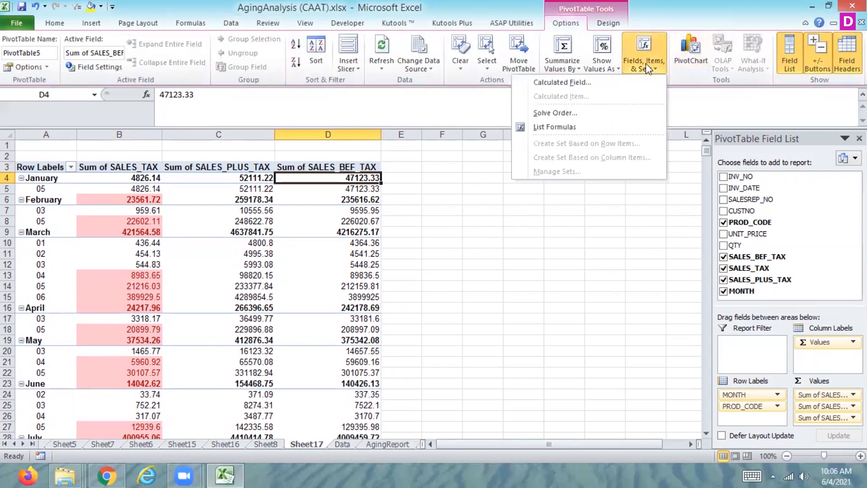
click(599, 71)
click(557, 195)
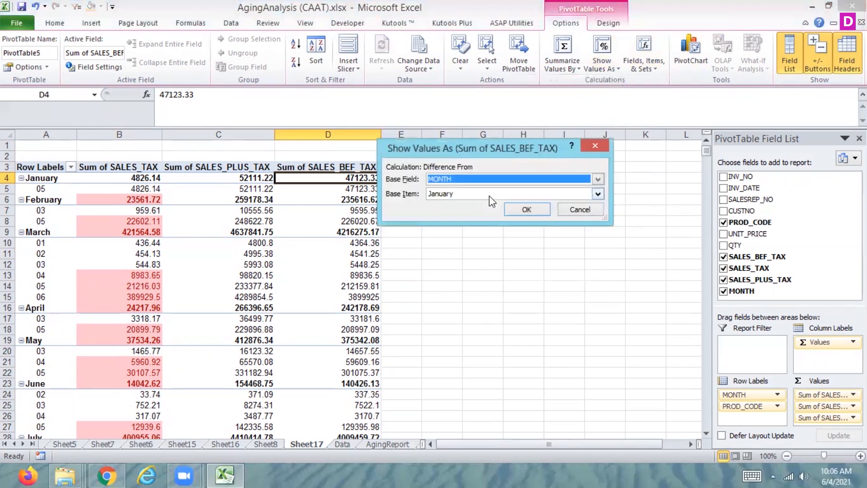
click(527, 211)
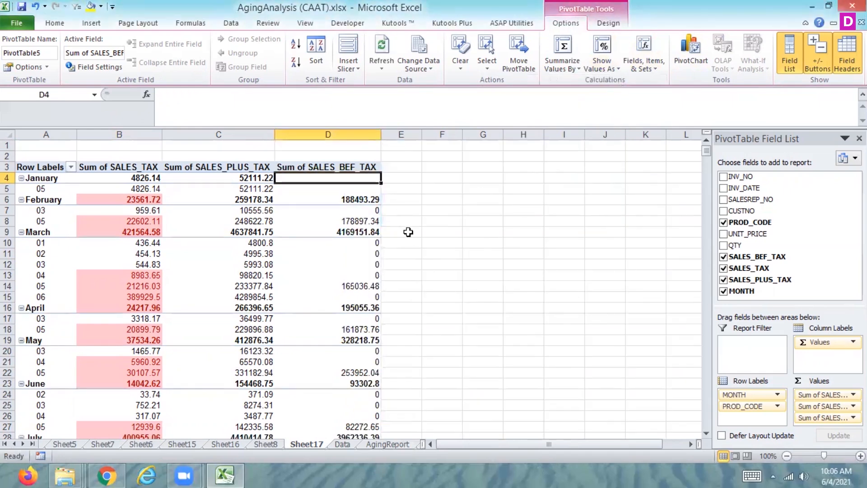
Look through the SALES_BEF_TAX differences from January down to the end of the pivot table.
click(365, 252)
key(Down)
key(Down)
key(Down)
key(Down)
key(Down)
key(Down)
key(Down)
key(Down)
key(Down)
key(Down)
key(Down)
key(Down)
key(Down)
key(Down)
key(Down)
key(Down)
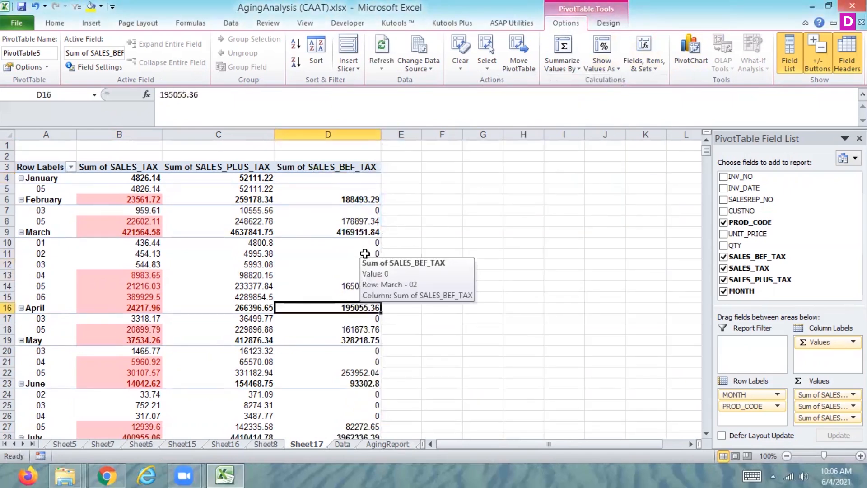
key(Down)
key(Down)
key(Down)
key(Down)
key(Down)
key(Down)
key(Down)
key(Down)
key(Down)
key(Down)
key(Down)
key(Down)
key(Down)
key(Down)
key(Down)
key(Down)
key(Down)
key(Down)
key(Down)
key(Down)
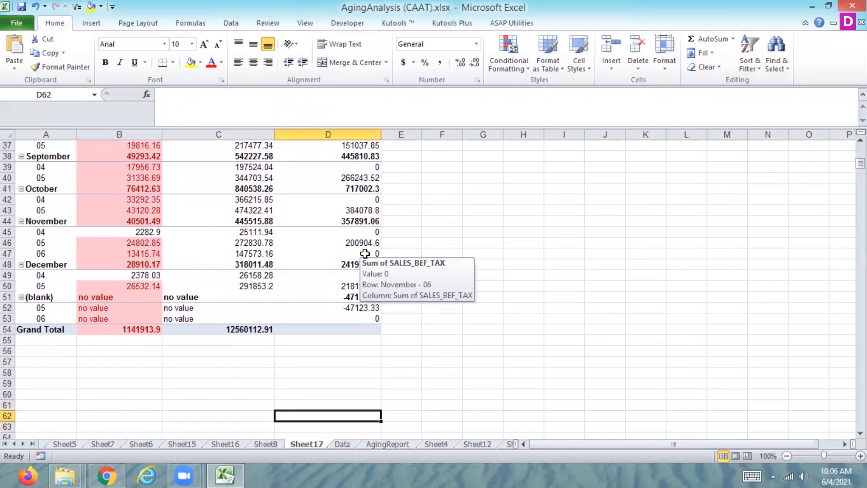
Review the January-based SALES_BEF_TAX differences from the end of the pivot table back up to the January row.
key(Up)
key(Up)
key(Up)
key(Up)
key(Up)
key(Up)
key(Up)
key(Up)
key(Up)
key(Up)
key(Up)
key(Up)
key(Up)
key(Up)
key(Up)
key(Up)
key(Up)
key(Up)
key(Up)
key(Up)
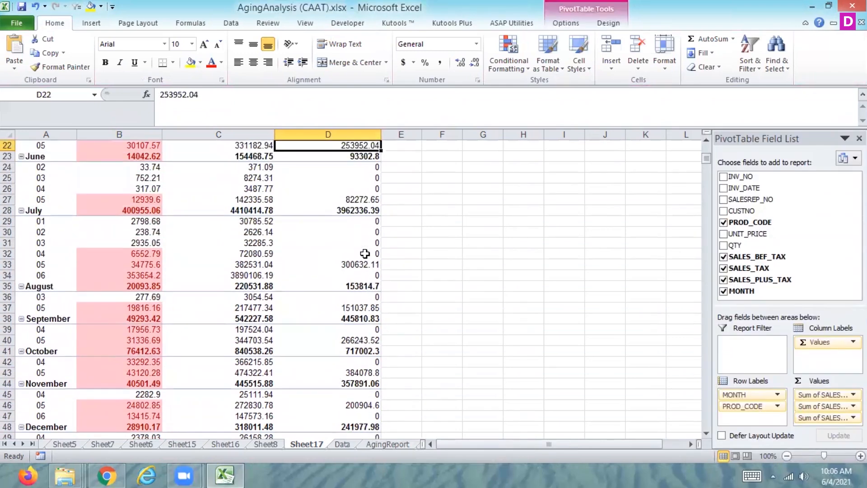
key(Up)
key(Up)
key(Up)
key(Up)
key(Up)
key(Up)
key(Up)
key(Down)
key(Down)
key(Down)
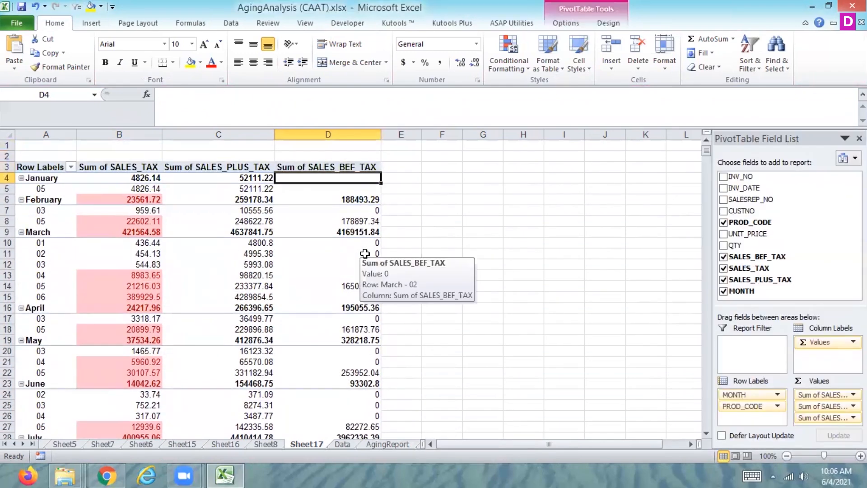
Show the SALES_BEF_TAX values as Difference From, with PROD_CODE as base field and (previous) as base item.
click(565, 23)
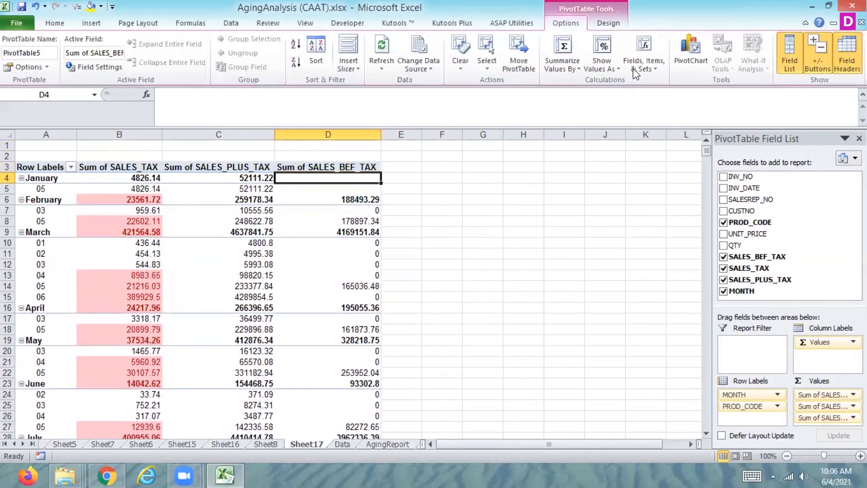
click(600, 71)
click(549, 195)
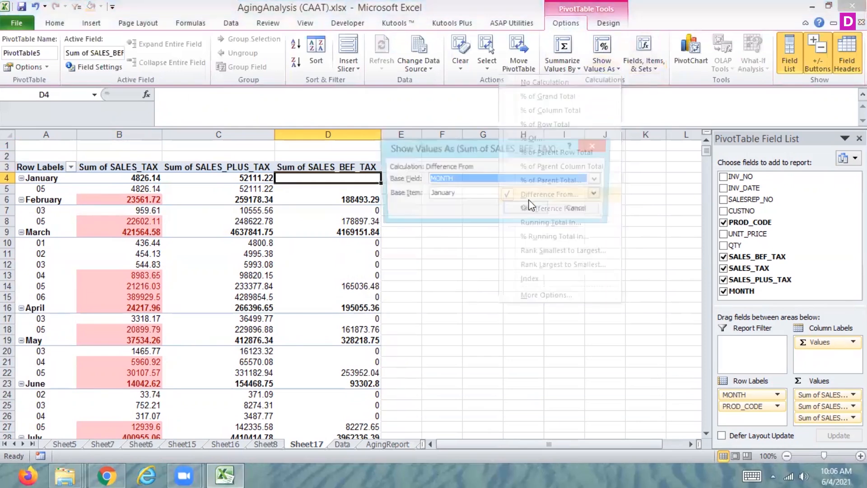
click(467, 179)
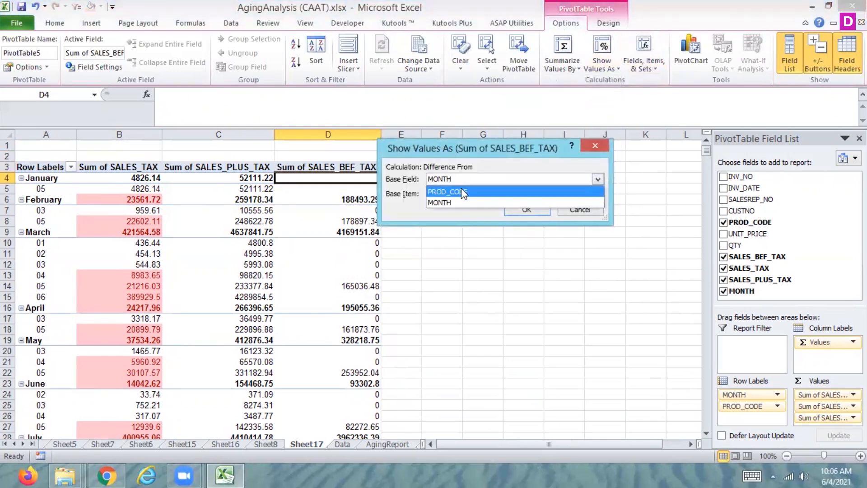
click(462, 191)
click(542, 209)
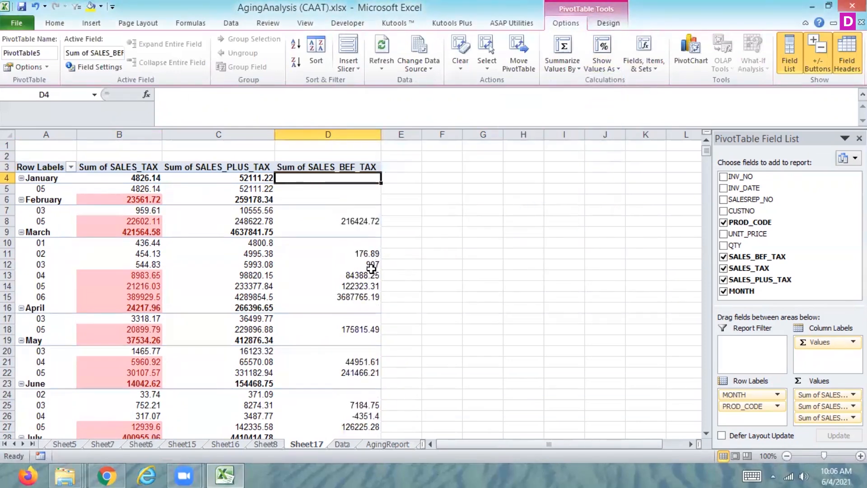
Examine the SALES_BEF_TAX differences between product codes down to the (blank) month rows and back to the table's start.
click(370, 273)
key(Down)
key(Down)
key(Down)
key(Down)
key(Down)
key(Down)
key(Down)
key(Down)
key(Down)
key(Down)
key(Down)
key(Down)
key(Down)
key(Down)
key(Down)
key(Down)
key(Down)
key(Down)
key(Down)
key(Down)
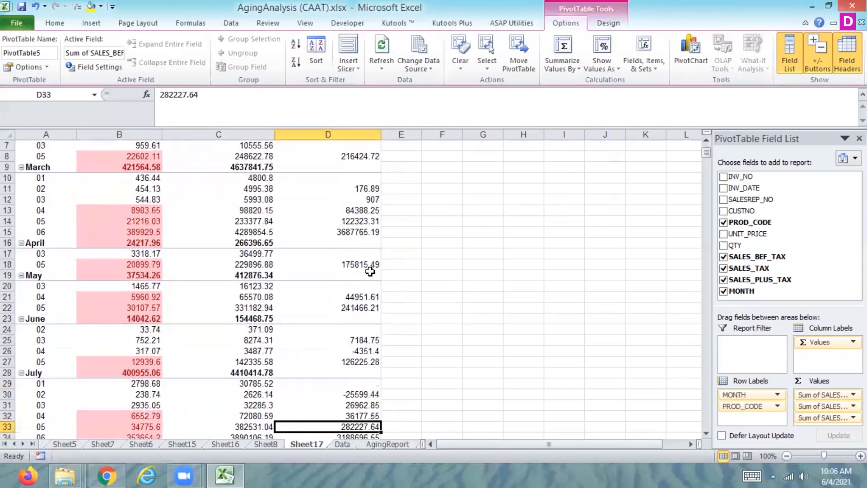
key(Down)
key(Down)
key(Down)
key(Down)
key(Down)
key(Down)
key(Down)
key(Down)
key(Down)
key(Down)
key(Down)
key(Down)
key(Down)
key(Down)
key(Down)
key(Down)
key(Down)
key(Up)
key(Up)
key(Up)
key(Up)
key(Up)
key(Up)
key(Up)
key(Up)
key(Up)
key(Up)
key(Up)
key(Up)
key(Up)
key(Up)
key(Up)
key(Up)
key(Up)
key(Up)
key(Up)
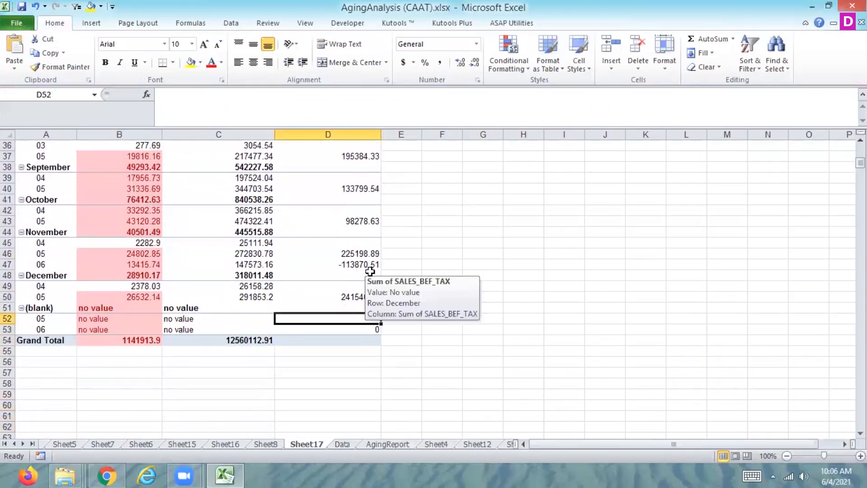
key(Up)
key(Up)
key(Up)
key(Up)
key(Up)
key(Up)
key(Up)
key(Up)
key(Up)
key(Up)
key(Up)
key(Up)
key(Up)
key(Up)
key(Up)
key(Up)
key(Up)
key(Up)
key(Up)
key(Up)
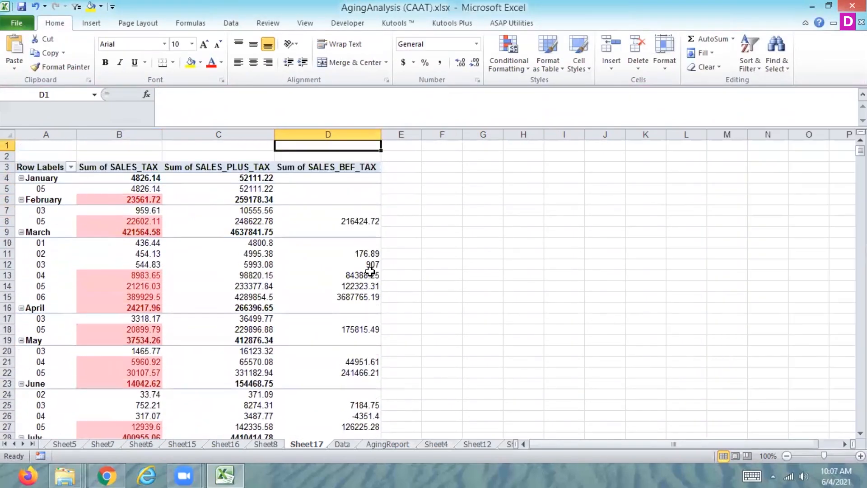
Add SALES_TAX to the row labels below PROD_CODE and show SALES_BEF_TAX as Difference From with SALES_TAX as base field.
click(354, 198)
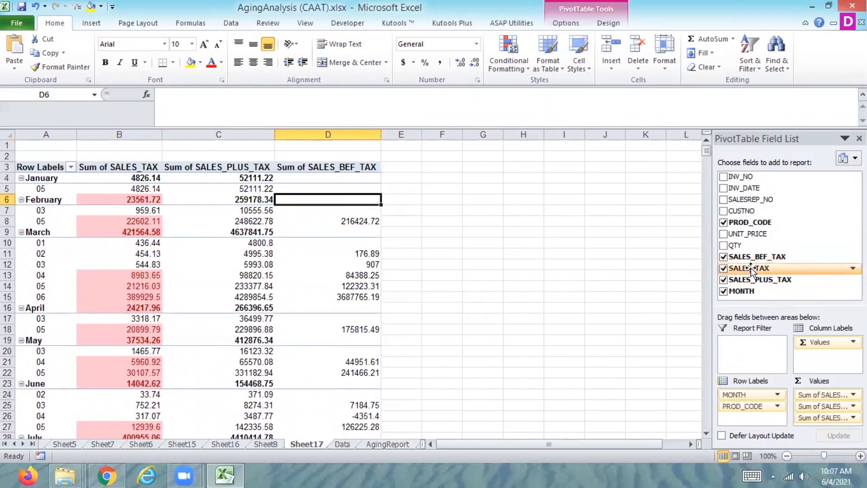
drag(750, 267, 743, 418)
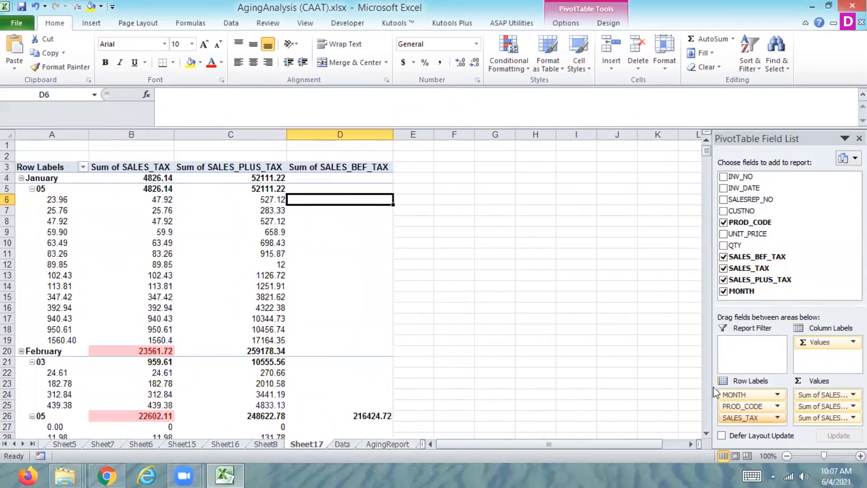
click(584, 28)
click(649, 68)
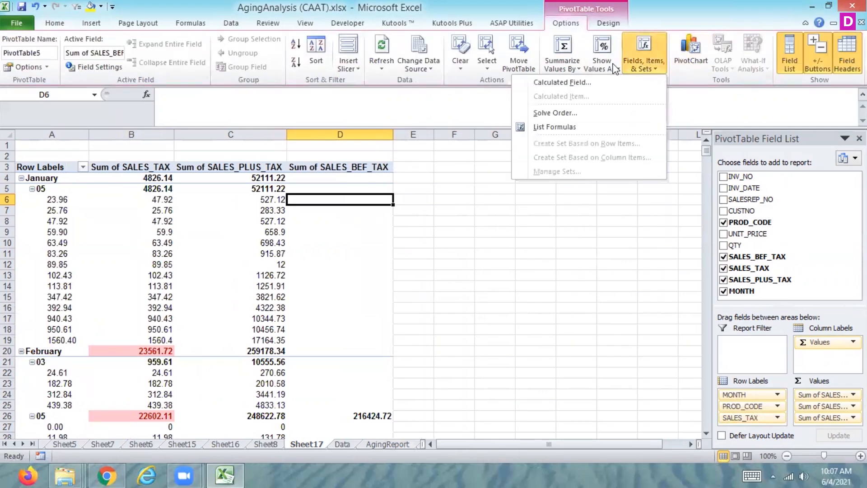
click(614, 70)
click(559, 193)
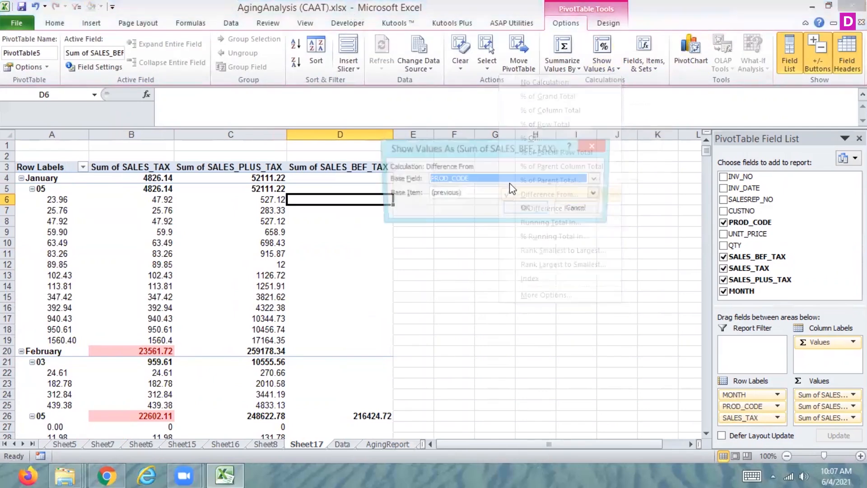
click(471, 181)
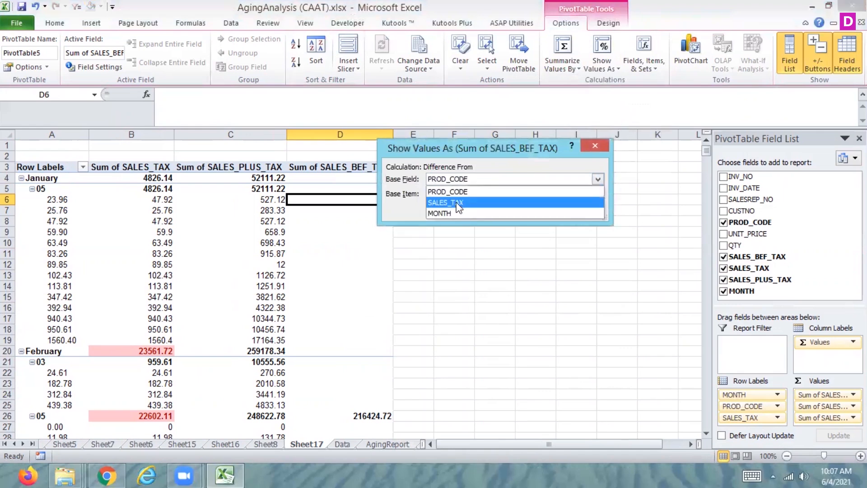
click(472, 196)
click(526, 209)
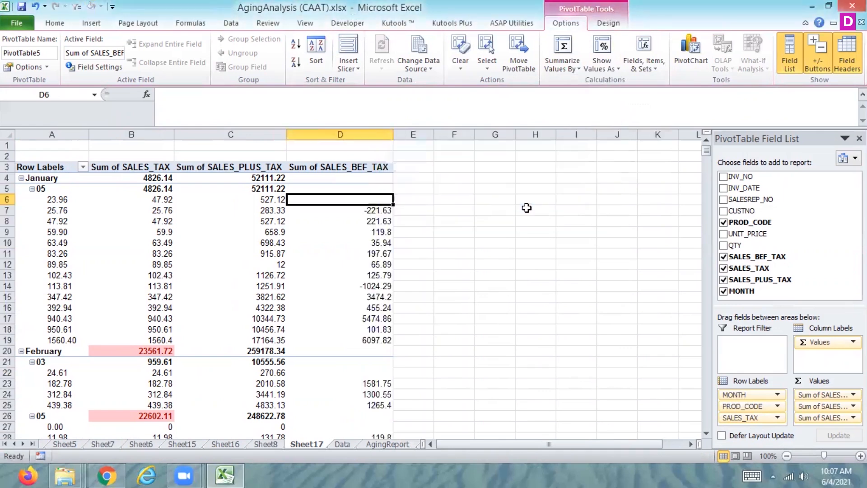
Look through the SALES_TAX-based differences in the January and February rows, then return to the table's start.
click(344, 239)
key(Down)
key(Down)
key(Down)
key(Down)
key(Down)
key(Down)
key(Down)
key(Down)
key(Down)
key(Down)
key(Down)
key(Down)
key(Down)
key(Down)
key(Down)
key(Down)
key(Down)
key(Down)
key(Down)
key(Down)
key(Down)
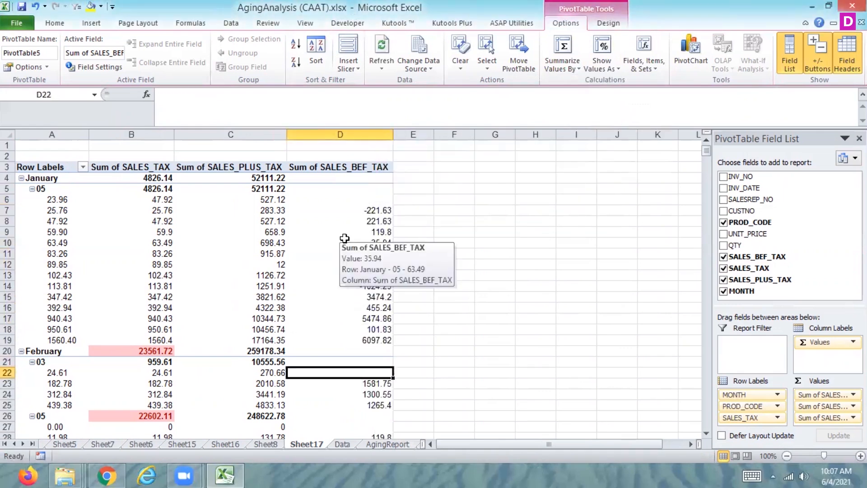
key(Down)
key(Down)
key(Down)
key(Down)
key(Down)
key(Down)
key(Down)
key(Down)
key(Down)
key(Down)
key(Down)
key(Down)
key(Down)
key(Down)
key(Down)
key(Down)
key(Down)
key(Down)
key(Down)
key(Down)
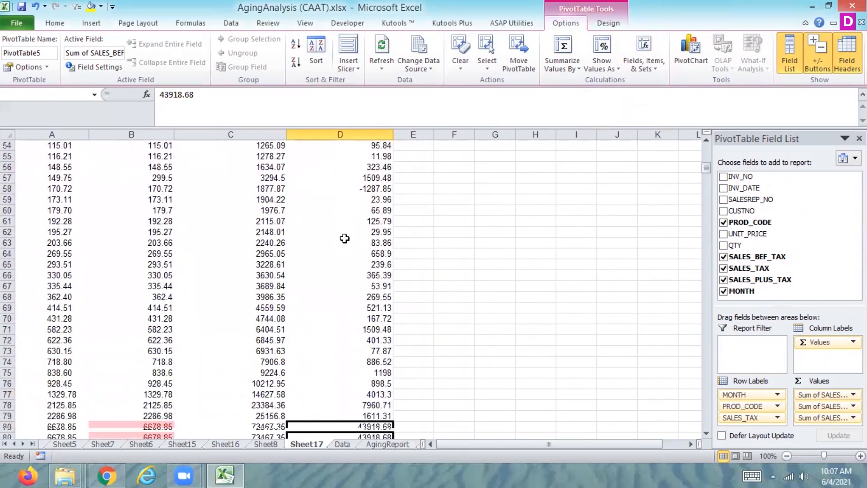
key(Up)
key(Up)
key(Up)
key(Up)
key(Up)
key(Up)
key(Up)
key(Up)
key(Up)
key(Up)
key(Up)
key(Up)
key(Up)
key(Up)
key(Up)
key(Up)
key(Up)
key(Up)
key(Up)
key(Up)
key(Up)
key(Up)
key(Up)
key(Up)
key(Up)
key(Up)
key(Up)
key(Up)
key(Up)
key(Up)
key(Up)
key(Up)
key(Up)
key(Up)
key(Up)
key(Up)
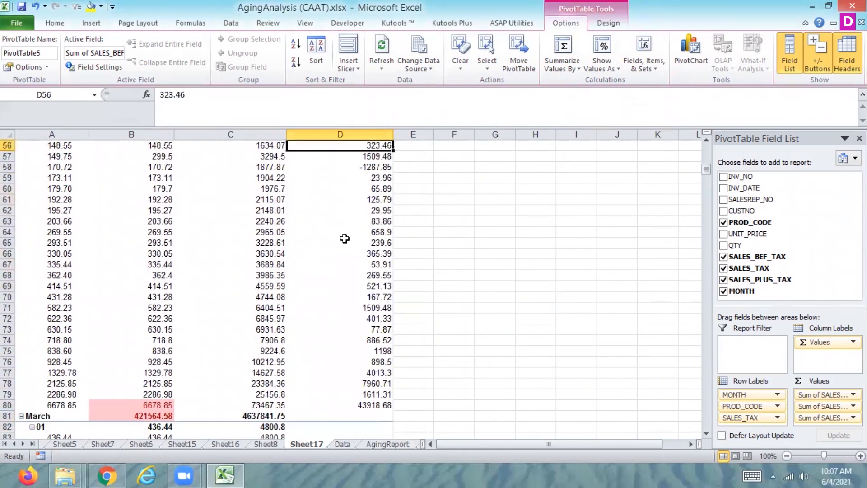
key(Up)
key(Up)
key(Up)
key(Up)
key(Up)
key(Up)
key(Up)
key(Up)
key(Up)
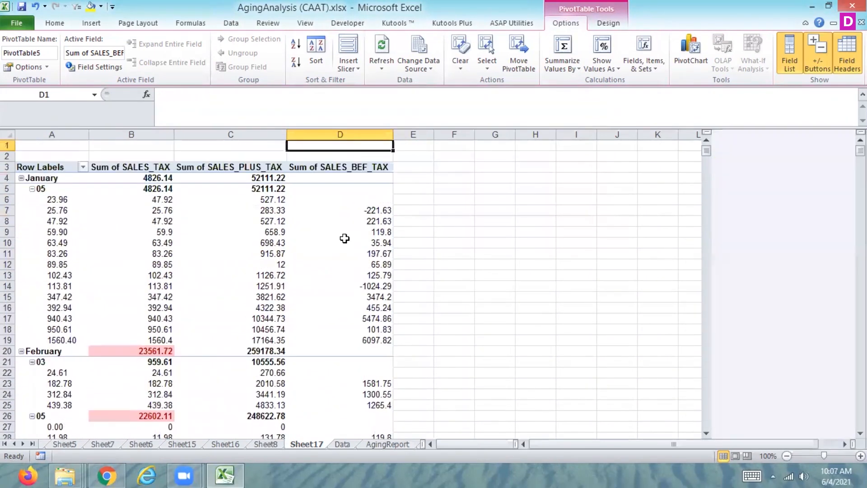
Set the base item of the SALES_BEF_TAX Difference From calculation to -4.79, with SALES_TAX as base field.
click(366, 211)
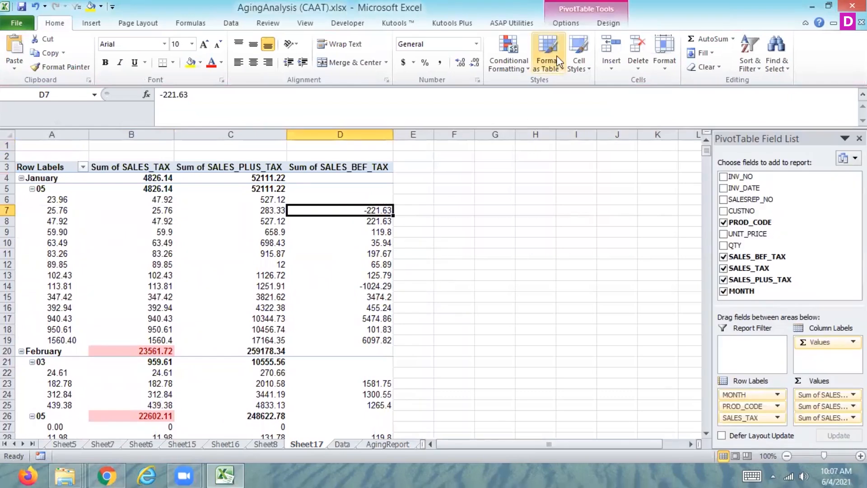
click(566, 24)
click(646, 61)
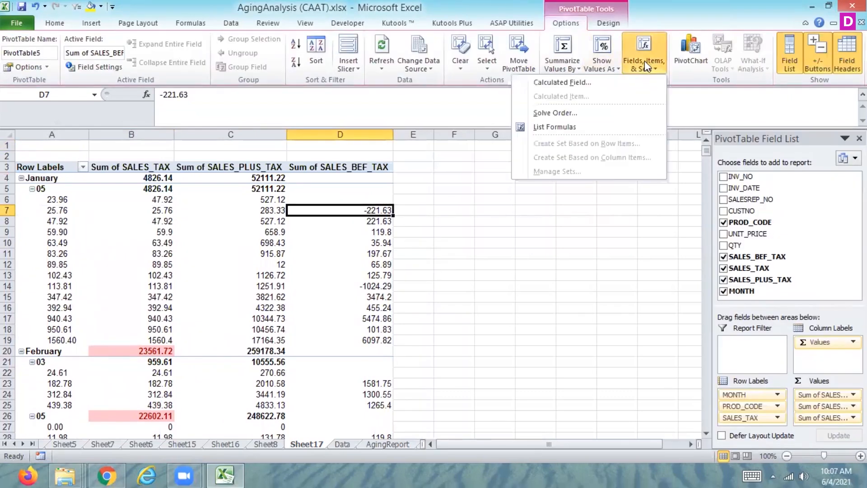
click(601, 66)
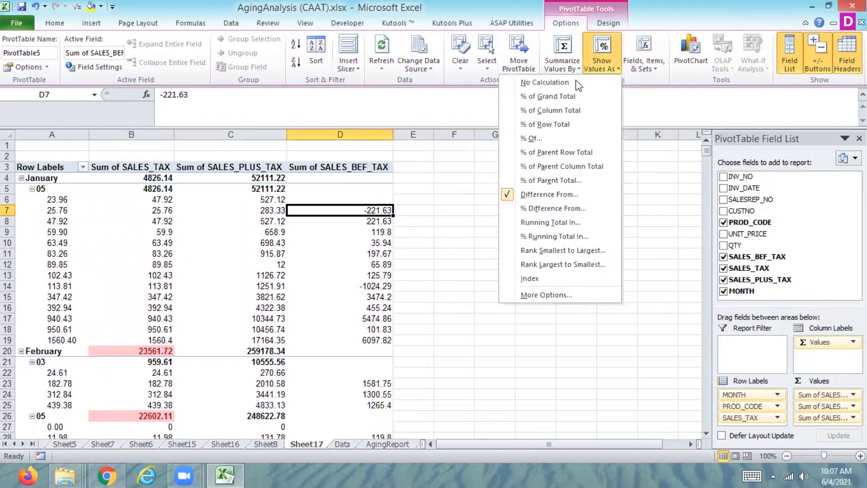
click(551, 194)
click(463, 194)
click(466, 201)
click(464, 196)
click(447, 226)
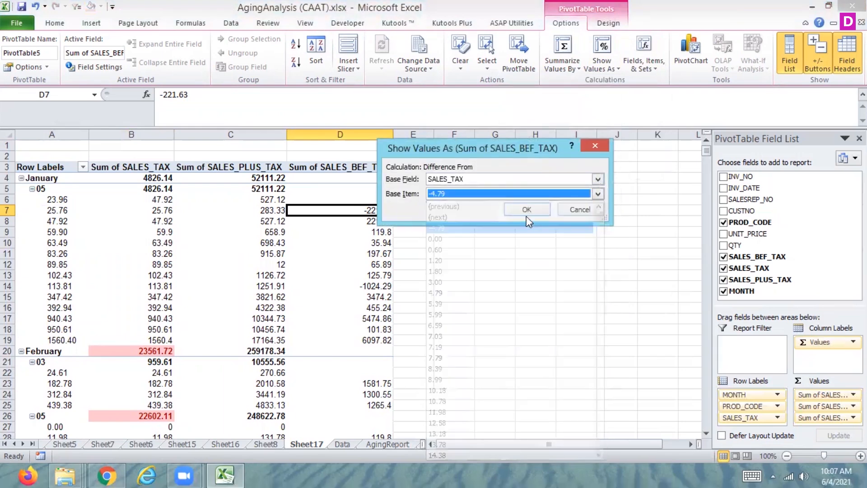
click(526, 215)
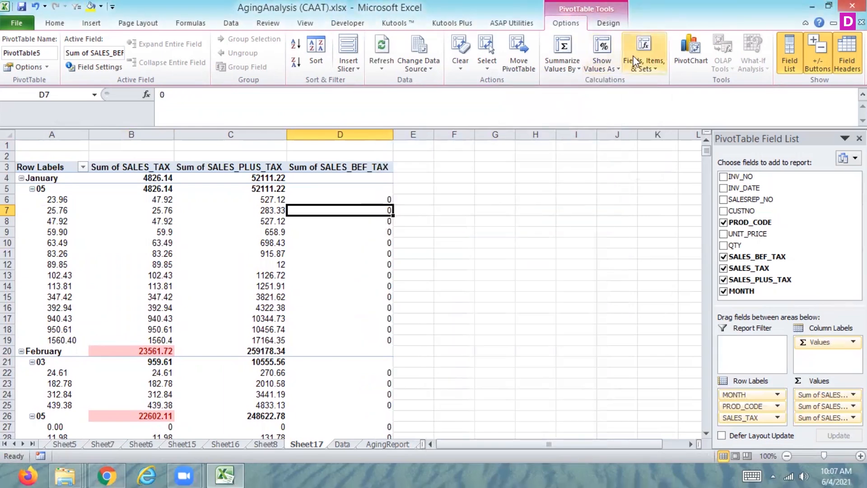
Set the base item of the SALES_BEF_TAX Difference From calculation to 437.27, keeping SALES_TAX as base field.
click(602, 65)
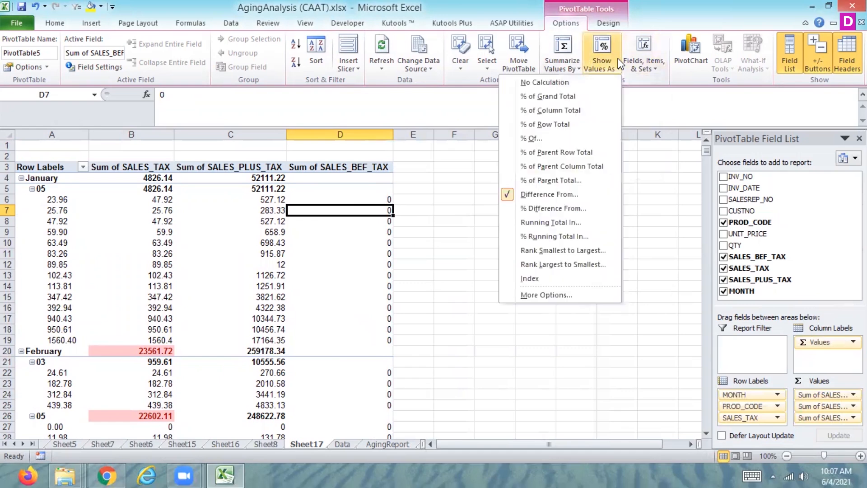
click(549, 194)
click(479, 194)
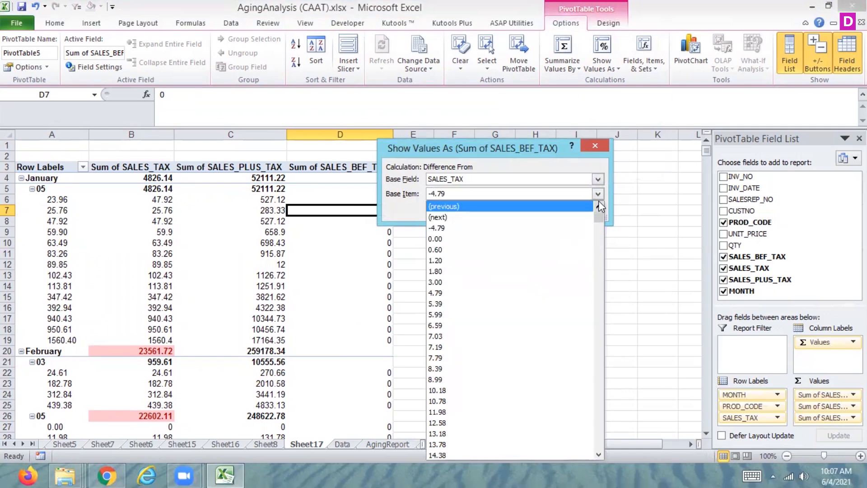
drag(599, 215, 597, 361)
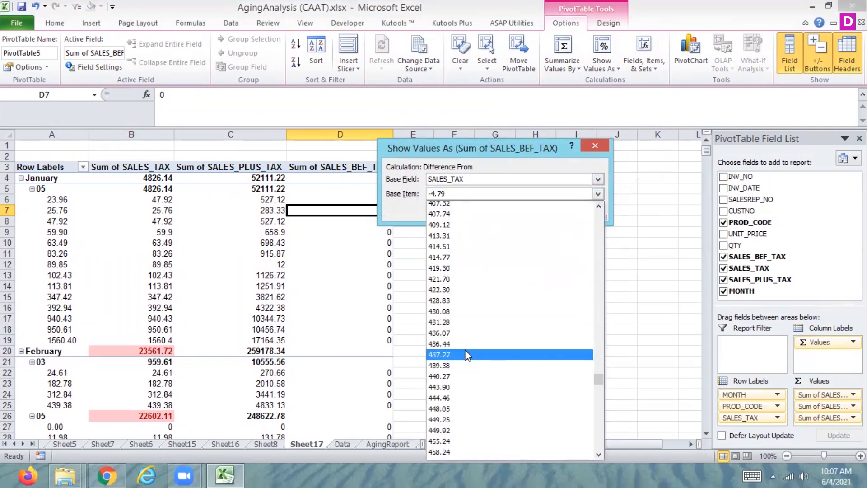
click(470, 354)
click(537, 211)
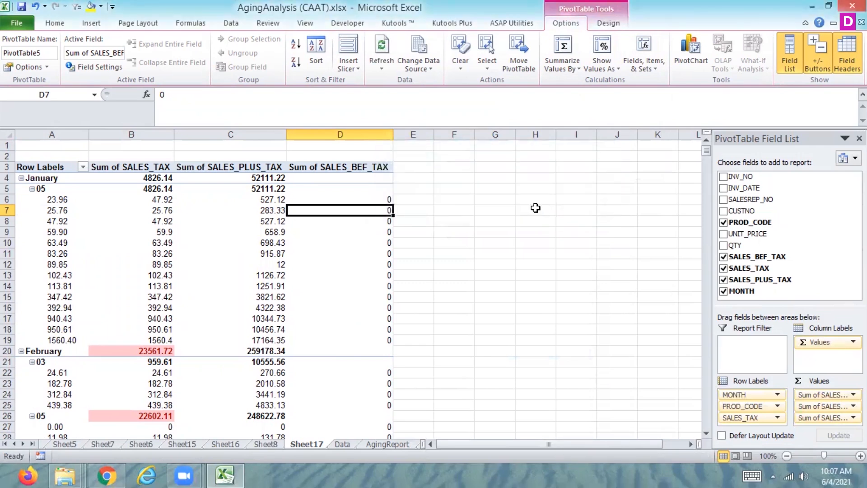
Examine the SALES_BEF_TAX and SALES_PLUS_TAX values from the January rows down to the April rows.
key(Down)
key(Down)
key(Down)
key(Down)
key(Down)
key(Down)
key(Down)
key(Down)
key(Down)
key(Down)
key(Down)
key(Down)
key(Down)
key(Down)
key(Down)
key(Down)
key(Down)
key(Down)
key(Down)
key(Down)
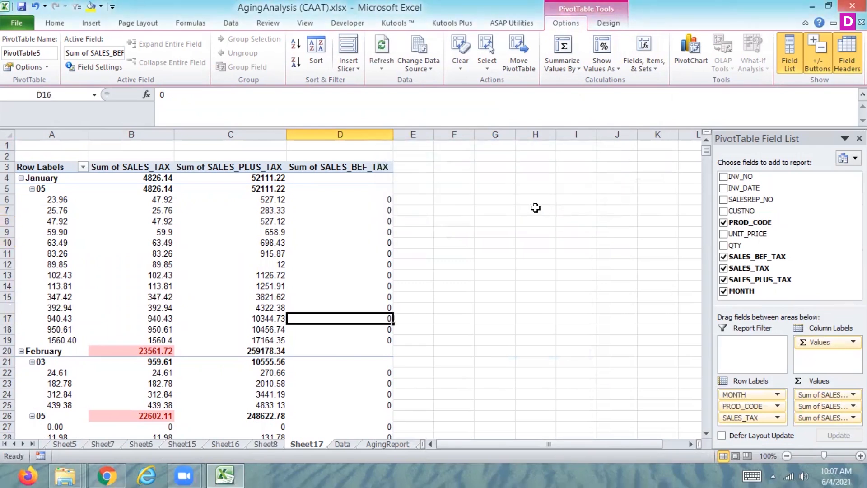
key(Down)
key(Down)
key(Down)
key(Down)
key(Down)
key(Down)
key(Down)
key(Down)
key(Down)
key(Down)
key(Down)
key(Down)
key(Down)
key(Down)
key(Down)
key(Down)
key(Down)
key(Down)
key(Down)
key(Down)
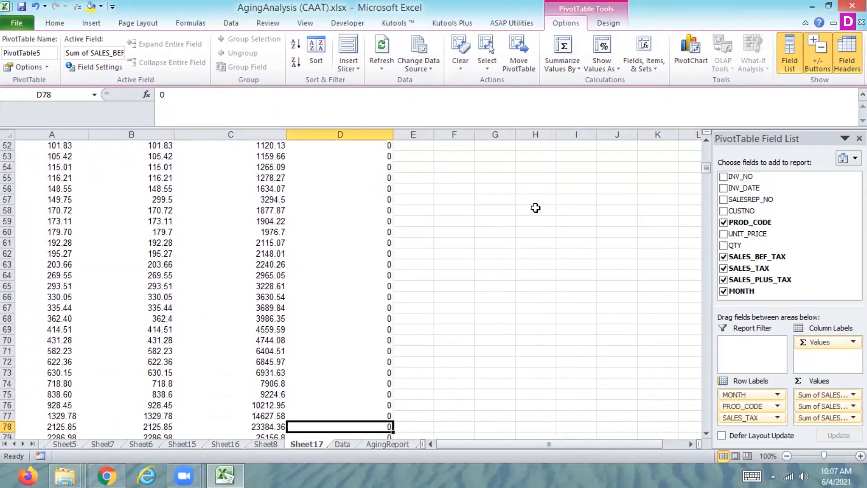
key(Left)
key(Down)
key(Down)
key(Down)
key(Down)
key(Down)
key(Down)
key(Down)
key(Down)
key(Down)
key(Down)
key(Down)
key(Down)
key(Down)
key(Down)
key(Down)
key(Down)
key(Down)
key(Down)
key(Down)
key(Down)
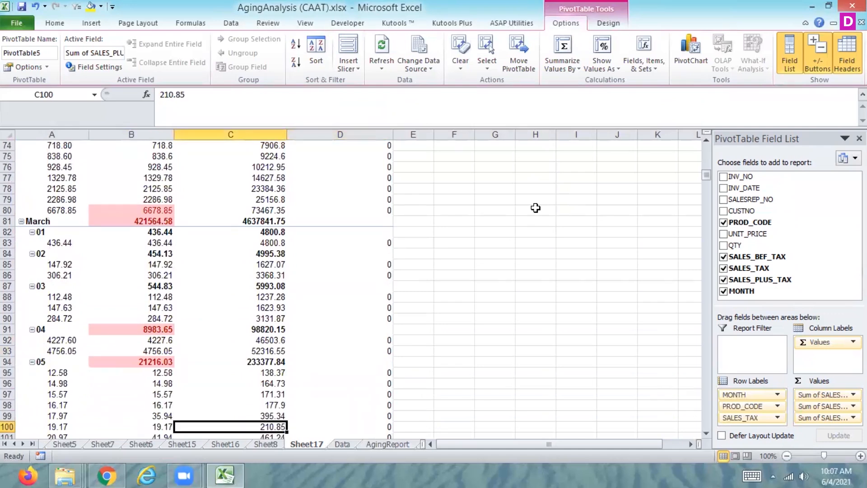
key(Down)
key(Down)
key(Down)
key(Down)
key(Down)
key(Down)
key(Down)
key(Down)
key(Down)
key(Down)
key(Down)
key(Down)
key(Down)
key(Down)
key(Down)
key(Down)
key(Down)
key(Down)
key(Down)
key(Down)
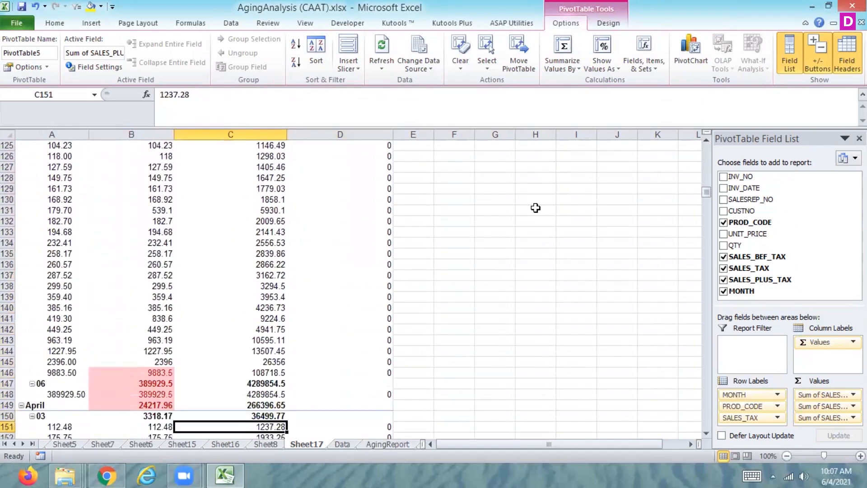
Set the pivot table's report filter area to display fields Over, Then Down.
right_click(262, 284)
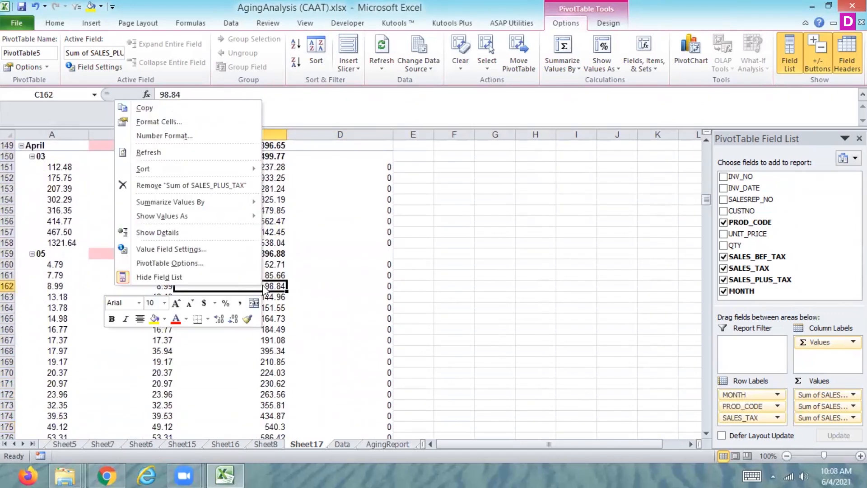
click(176, 264)
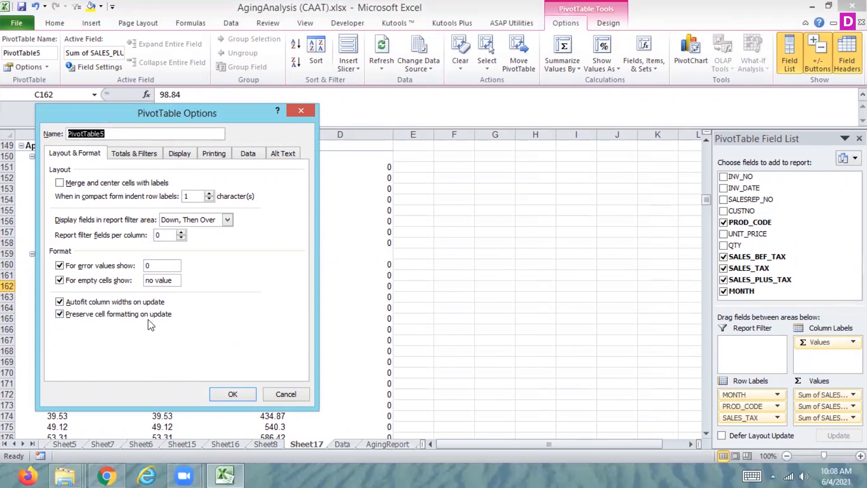
click(228, 220)
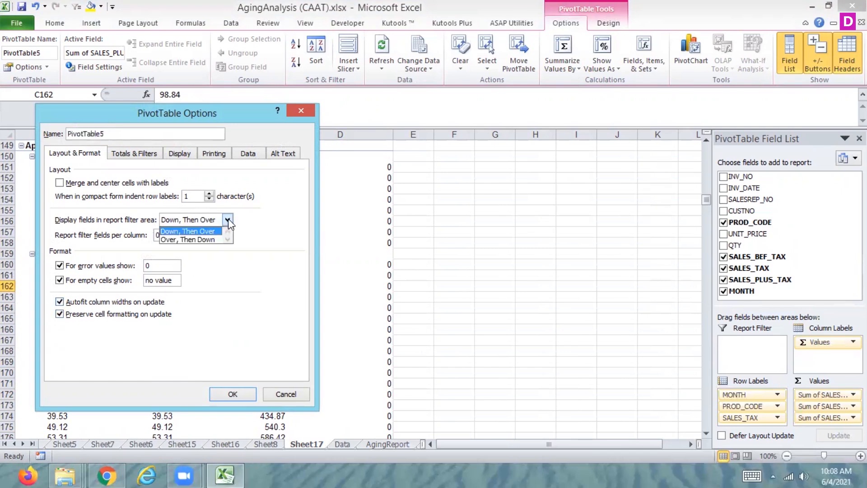
click(213, 240)
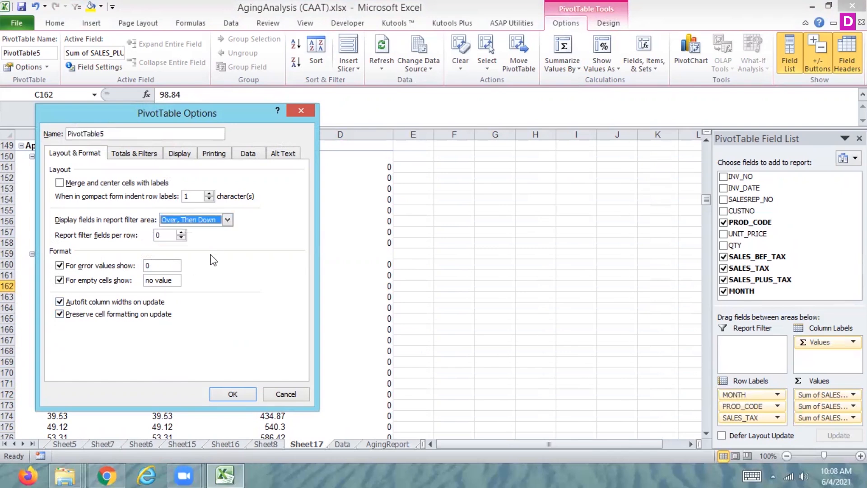
click(216, 397)
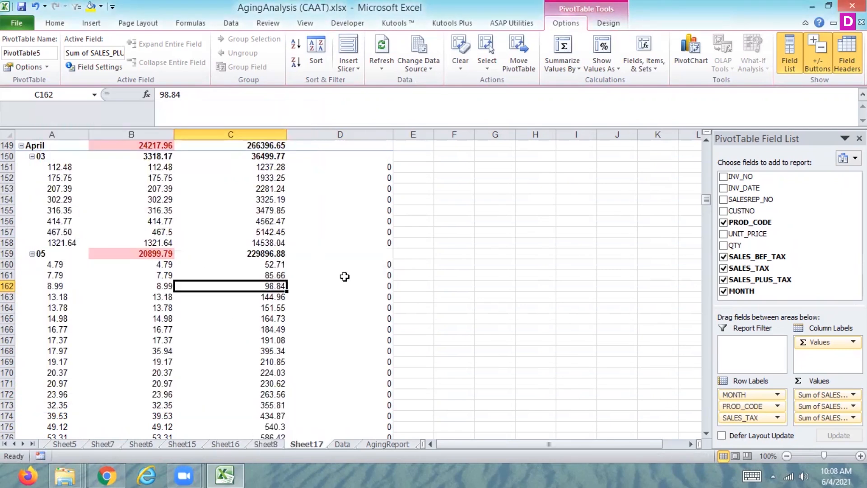
Switch the report filter area's field display back to Down, Then Over in the PivotTable options.
drag(705, 196, 704, 126)
right_click(246, 221)
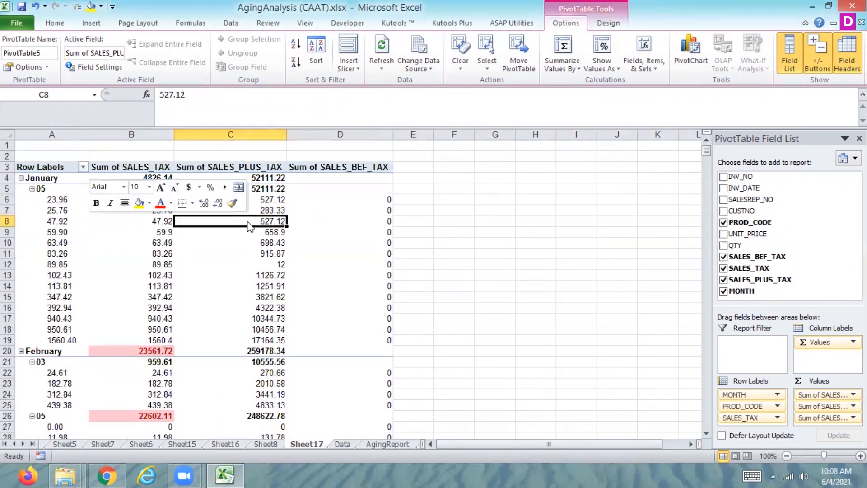
click(154, 384)
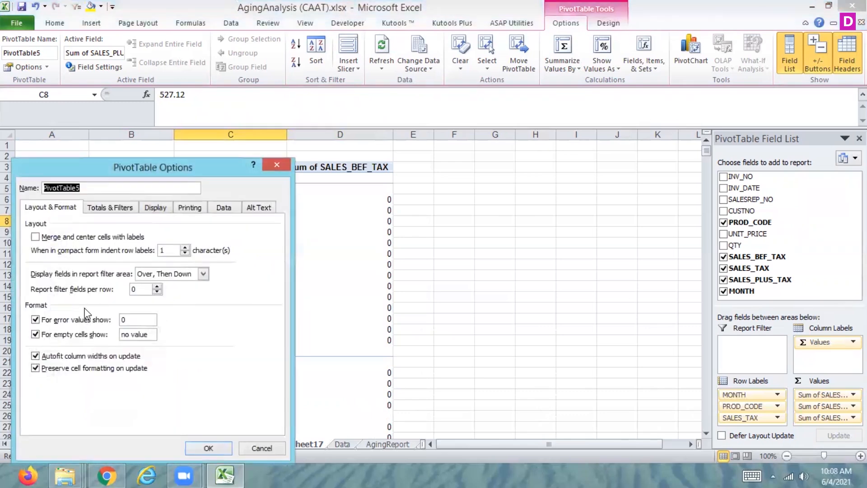
click(203, 273)
click(163, 282)
click(208, 448)
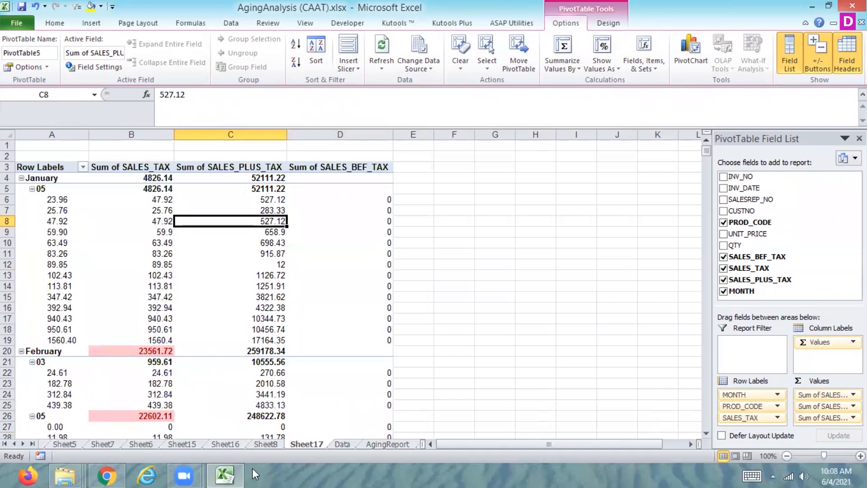
Remove SALES_TAX from the row labels and undo the pivot changes back to the version with only MONTH and PROD_CODE as row labels.
drag(727, 419, 770, 282)
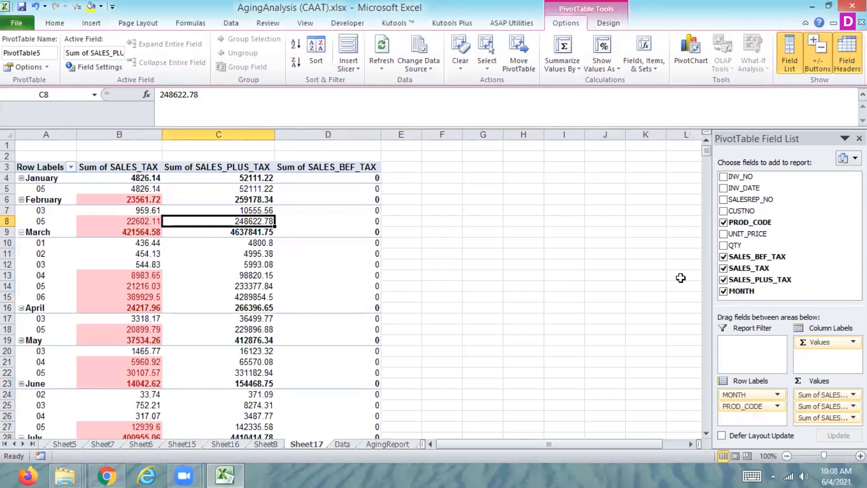
key(ctrl+z)
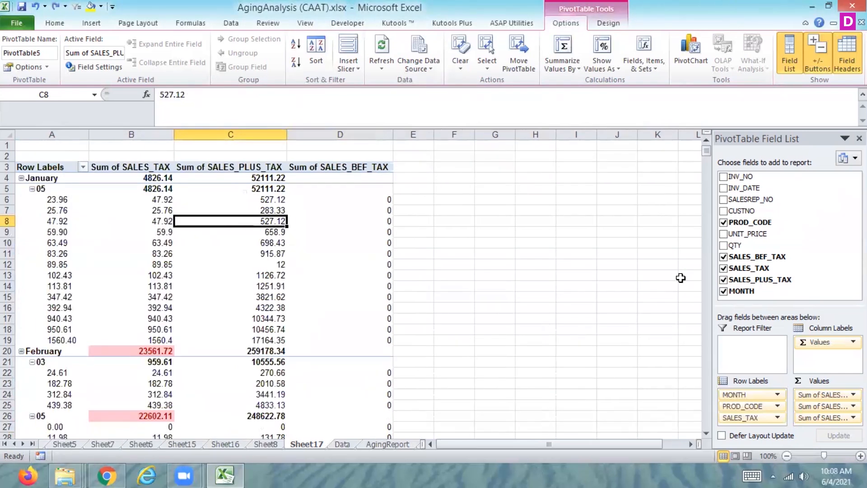
key(Down)
key(Down)
key(Down)
key(Down)
key(Down)
key(Down)
key(Down)
key(Down)
key(Down)
key(Down)
key(Down)
key(Down)
key(Down)
key(Down)
key(Down)
key(Down)
key(Down)
key(Down)
key(Down)
key(Right)
key(Up)
key(Up)
key(Up)
key(Up)
key(Up)
key(Up)
key(Up)
key(Up)
key(Up)
key(Up)
key(Up)
key(Up)
key(Up)
key(Up)
key(Up)
key(Up)
key(Up)
key(Up)
key(Up)
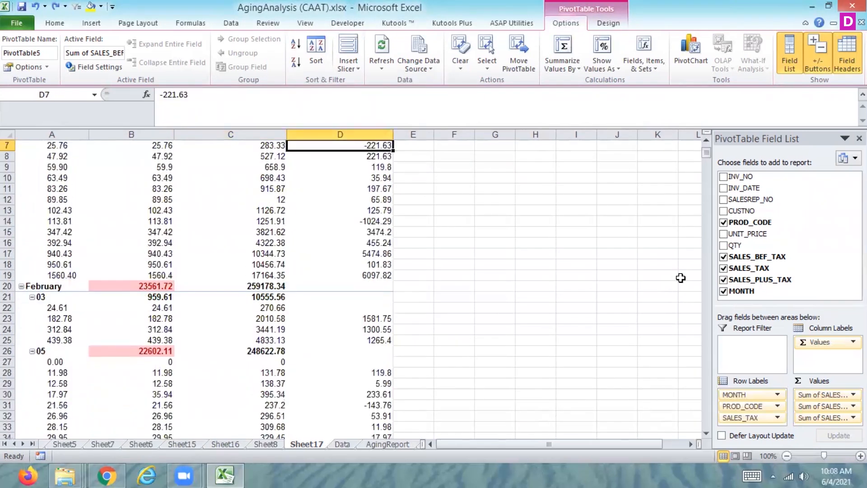
key(ctrl+z)
key(ctrl+z)
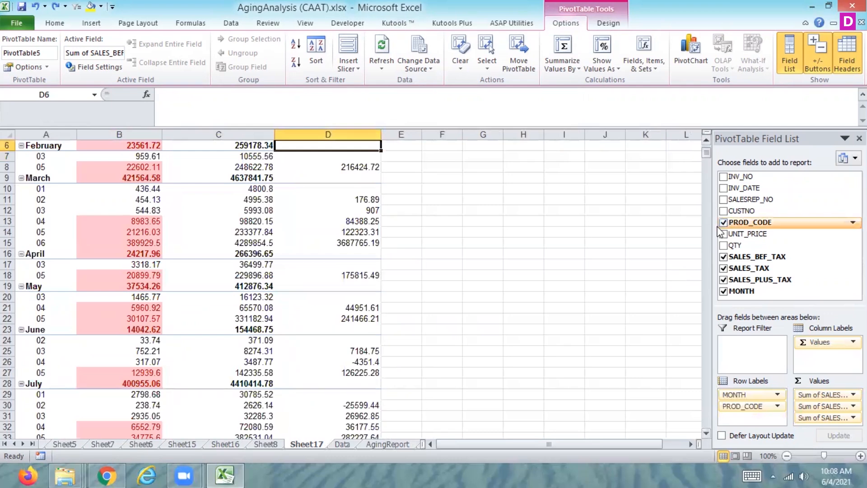
Change the report filter field arrangement of the MONTH and PROD_CODE pivot to Over, Then Down.
drag(707, 153, 706, 144)
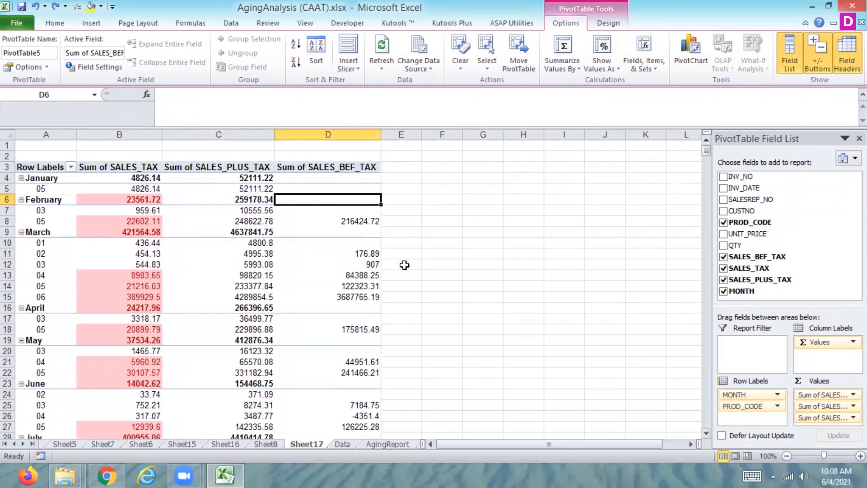
right_click(245, 233)
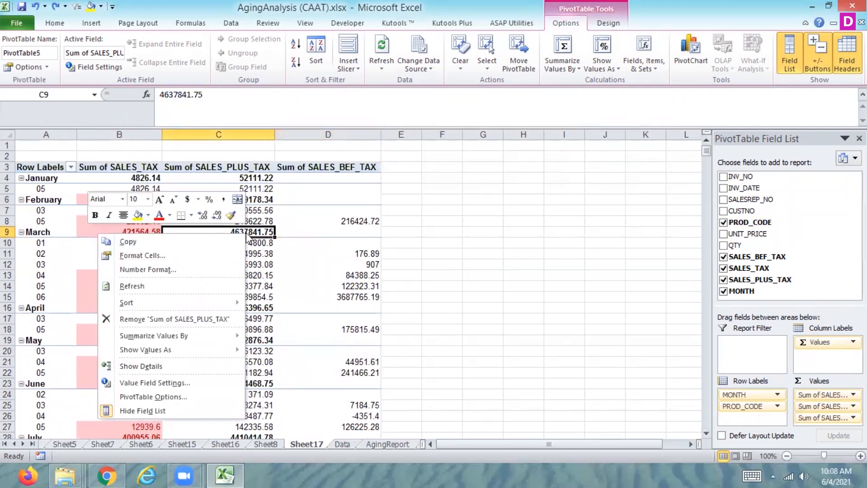
click(164, 397)
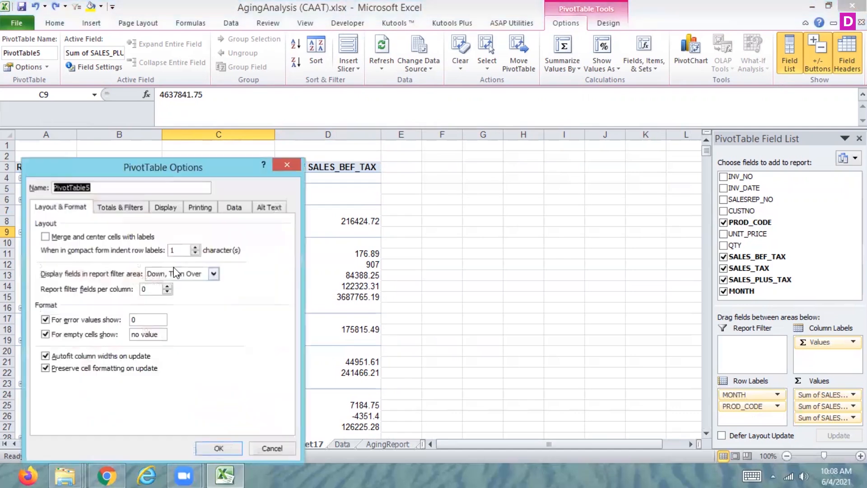
click(213, 273)
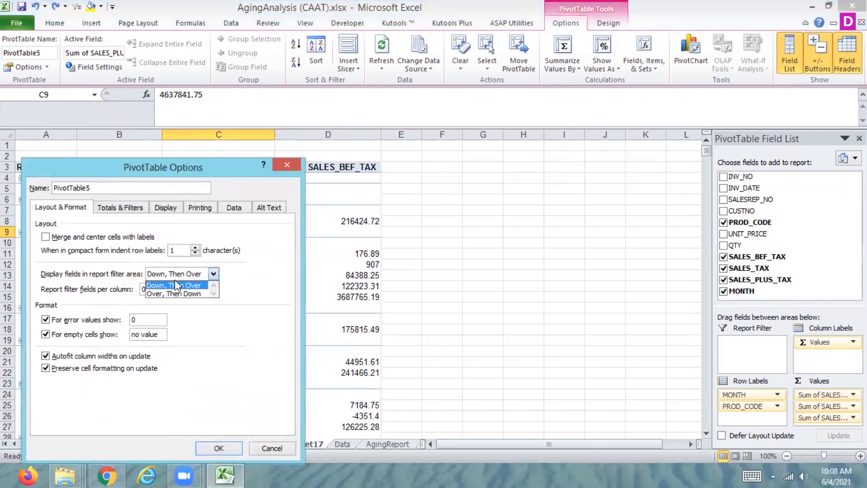
click(178, 296)
click(215, 449)
Review the pivot table's layout settings and its grand total, filter and sorting options.
right_click(236, 345)
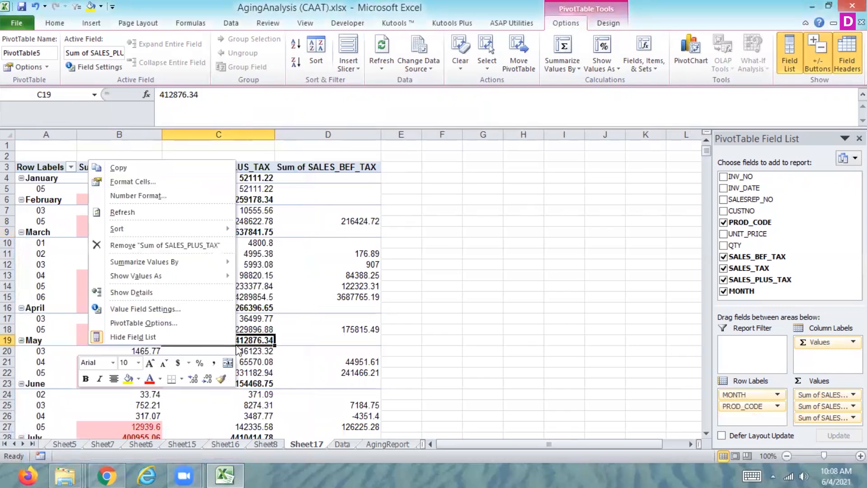
click(158, 324)
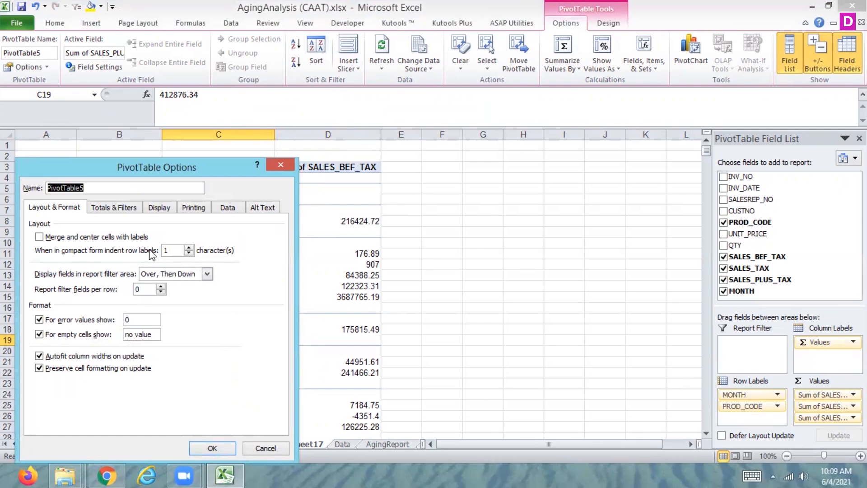
click(109, 208)
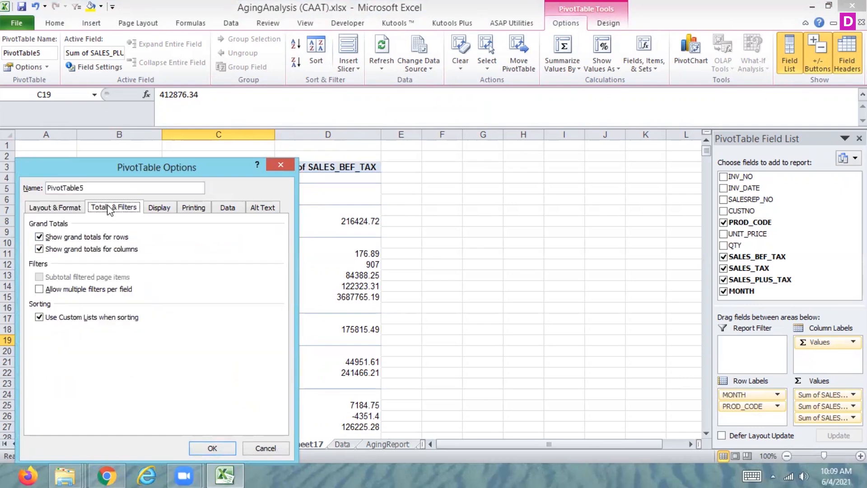
click(262, 446)
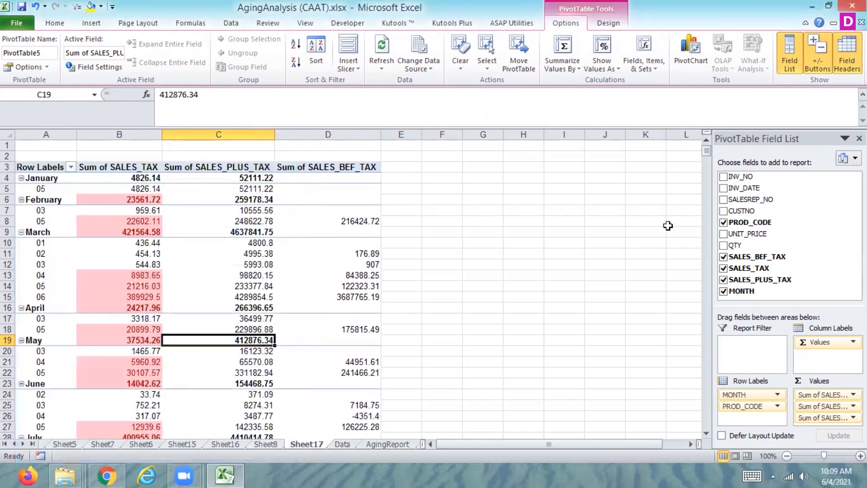
Turn off the pivot table's grand totals for both rows and columns.
mouse_move(709, 154)
mouse_down()
mouse_move(708, 258)
mouse_move(708, 168)
mouse_up()
right_click(208, 171)
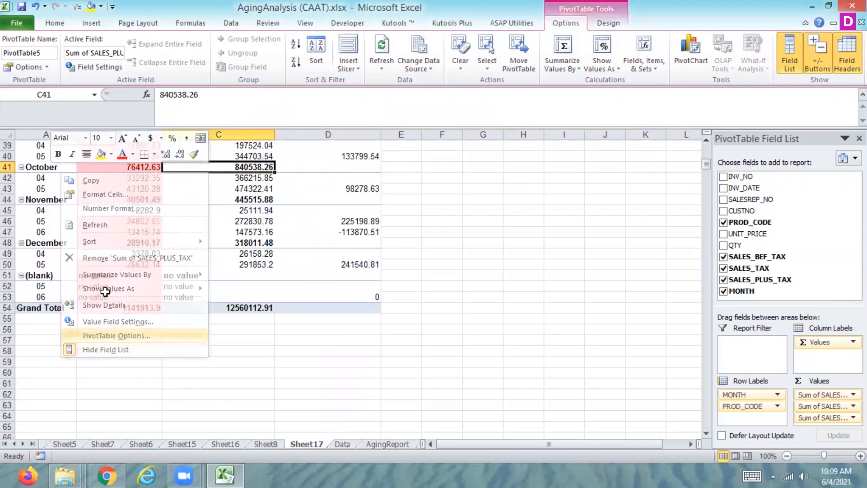
click(113, 335)
click(96, 209)
click(43, 236)
click(40, 248)
click(201, 453)
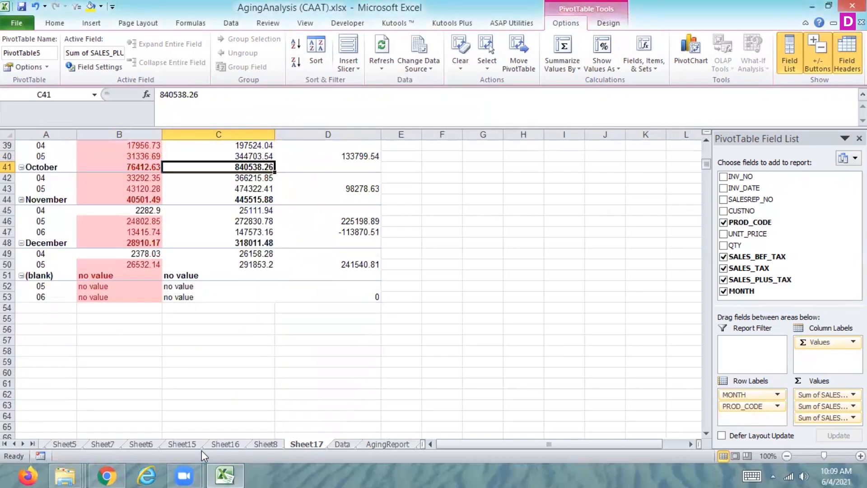
Allow multiple filters per field and turn the grand totals for rows and columns back on.
click(206, 235)
right_click(208, 240)
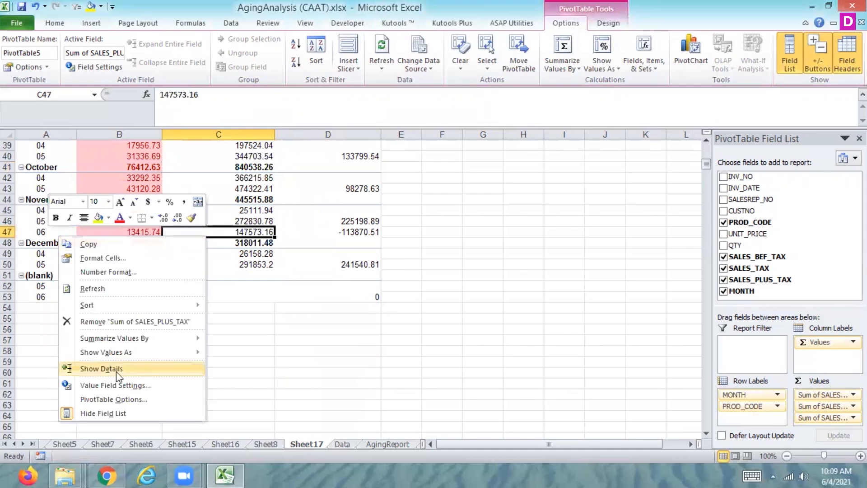
click(101, 400)
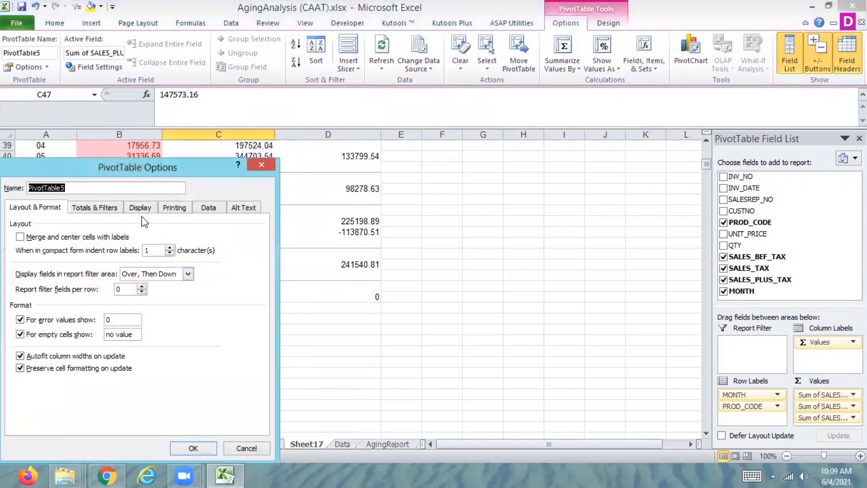
click(109, 207)
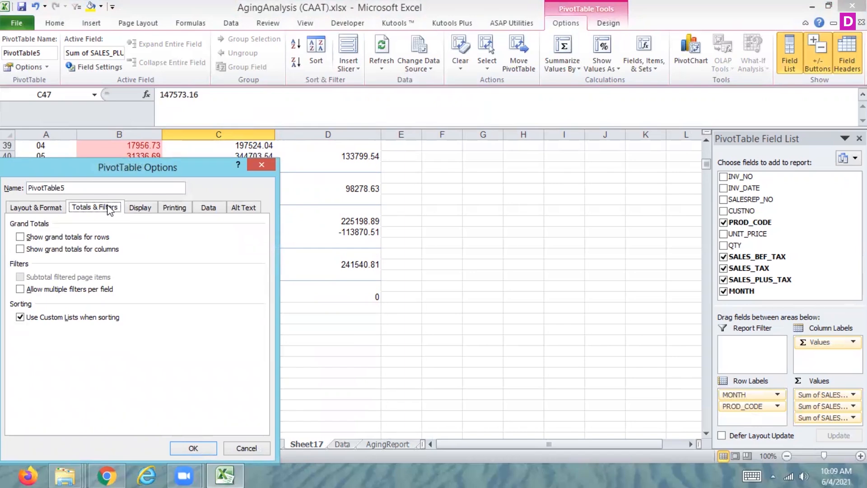
click(21, 290)
click(75, 250)
click(77, 238)
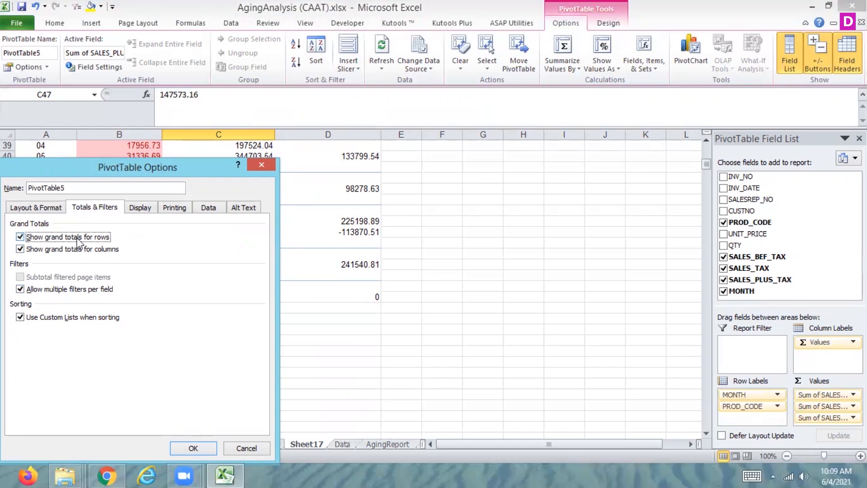
click(190, 448)
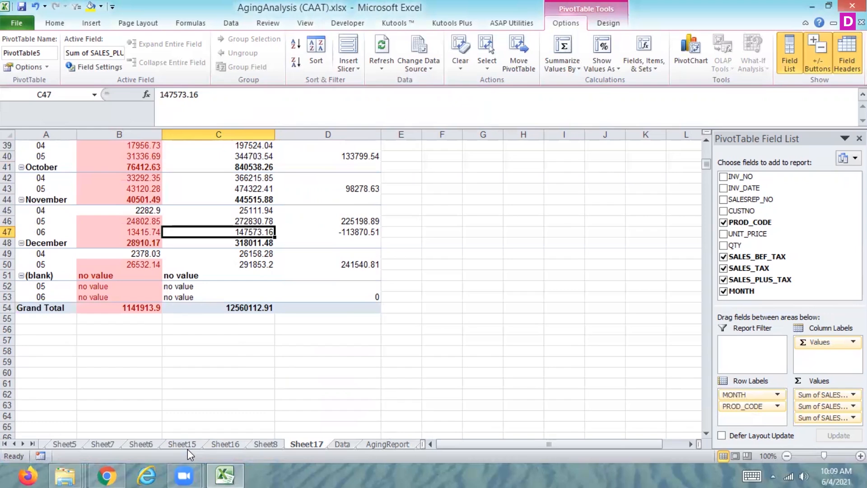
Enable the classic PivotTable layout, which allows dragging fields in the grid, in the pivot table's display options.
key(ctrl+Up)
key(Up)
key(Down)
key(Down)
key(Down)
key(Down)
key(Down)
key(Down)
key(Down)
key(Down)
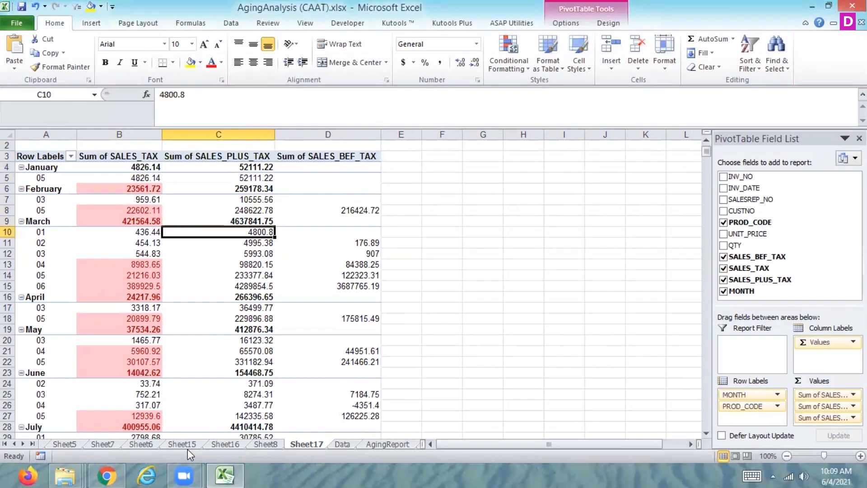
right_click(188, 449)
click(250, 258)
right_click(139, 158)
click(59, 318)
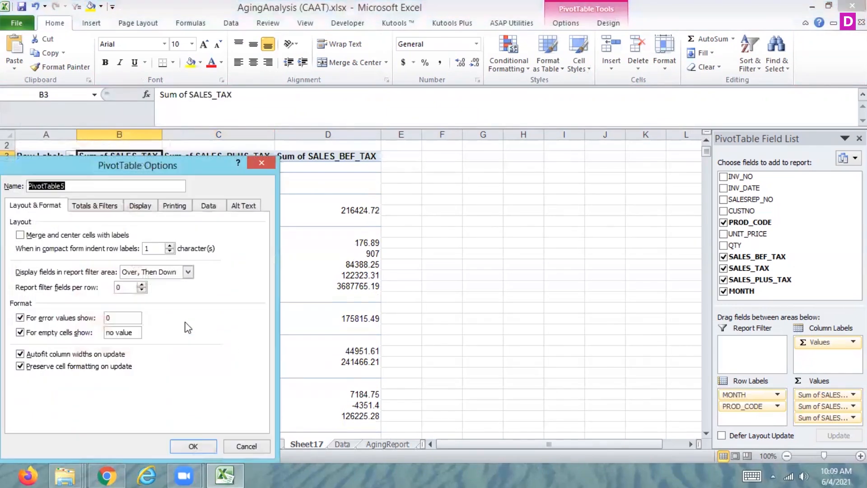
click(141, 206)
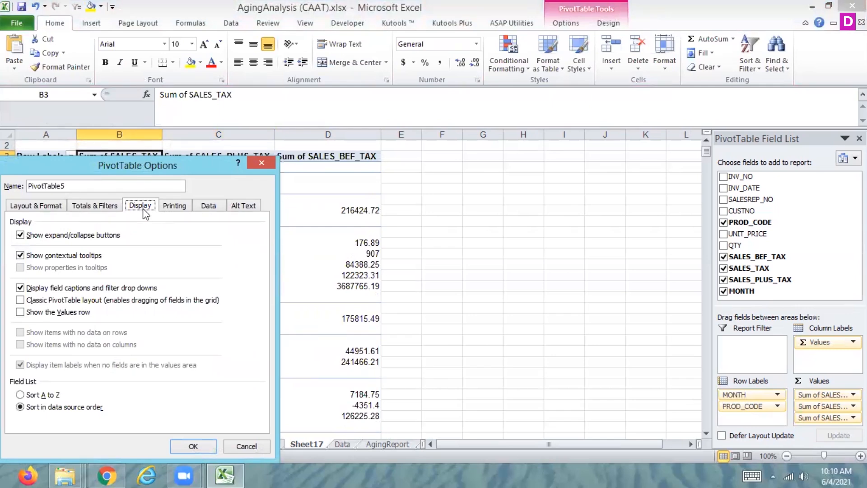
click(88, 306)
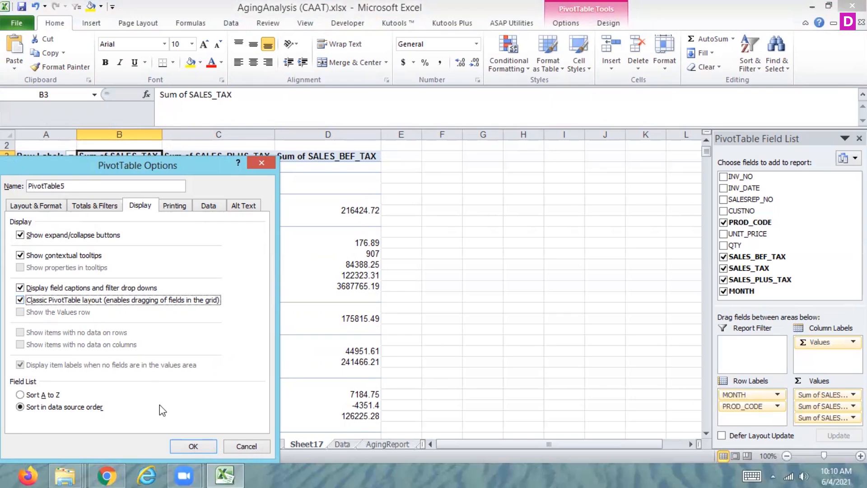
click(200, 446)
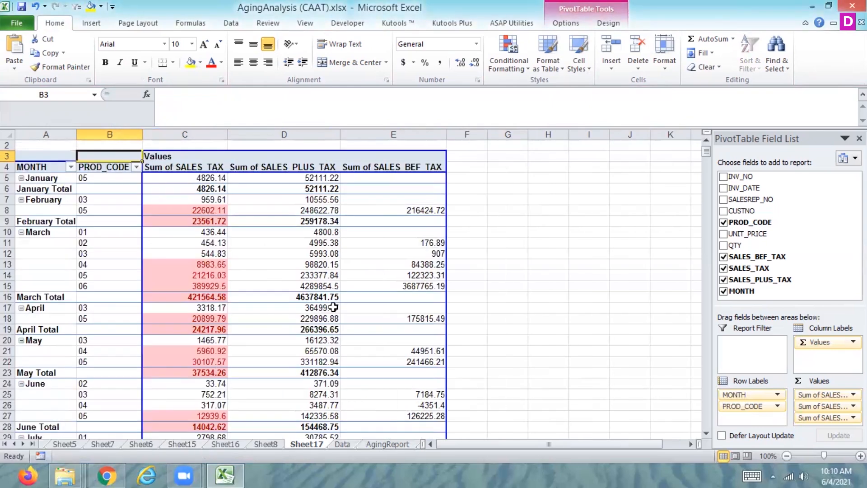
Turn off the pivot table's classic layout and hide its expand/collapse buttons in the display options.
click(242, 278)
right_click(242, 280)
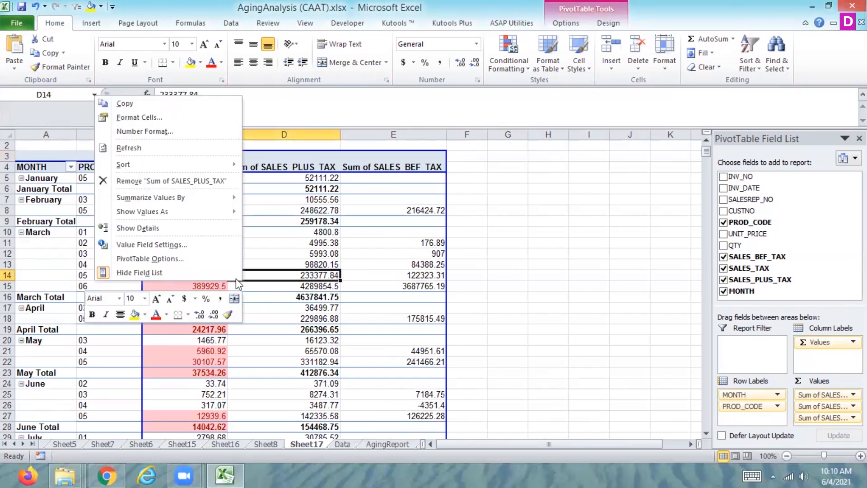
click(192, 262)
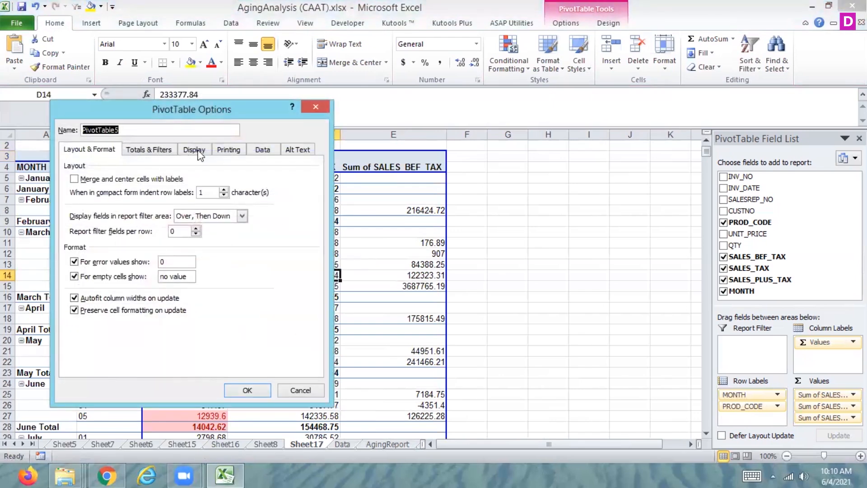
click(207, 149)
click(144, 240)
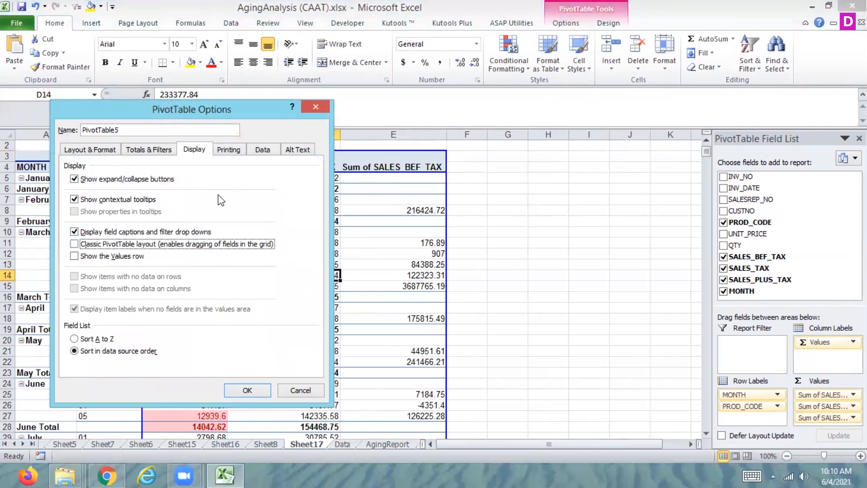
click(74, 179)
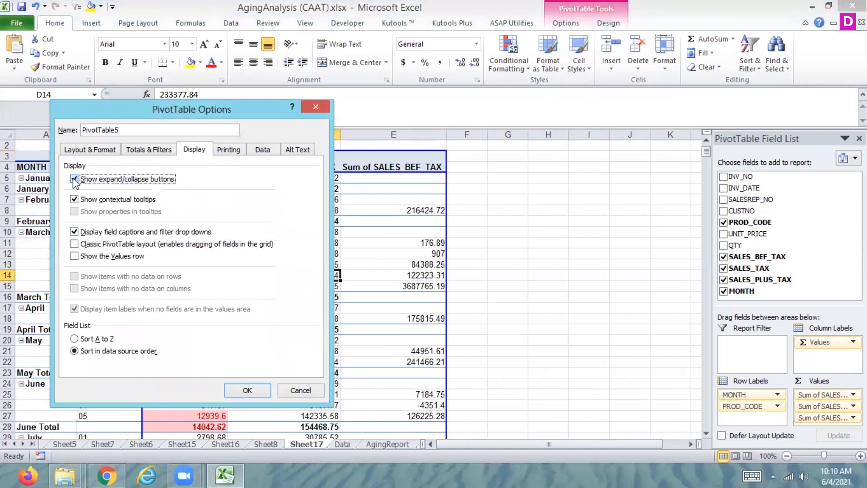
click(247, 390)
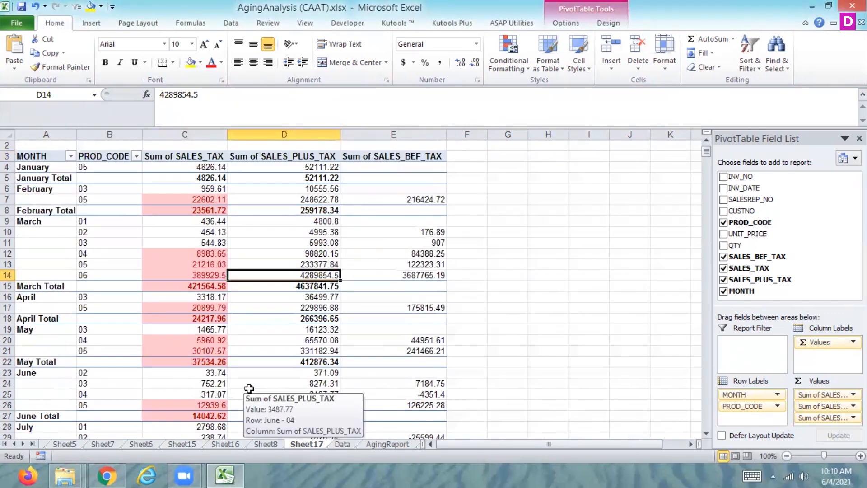
Show the pivot table's expand/collapse buttons again, and collapse and re-expand the January group.
right_click(205, 256)
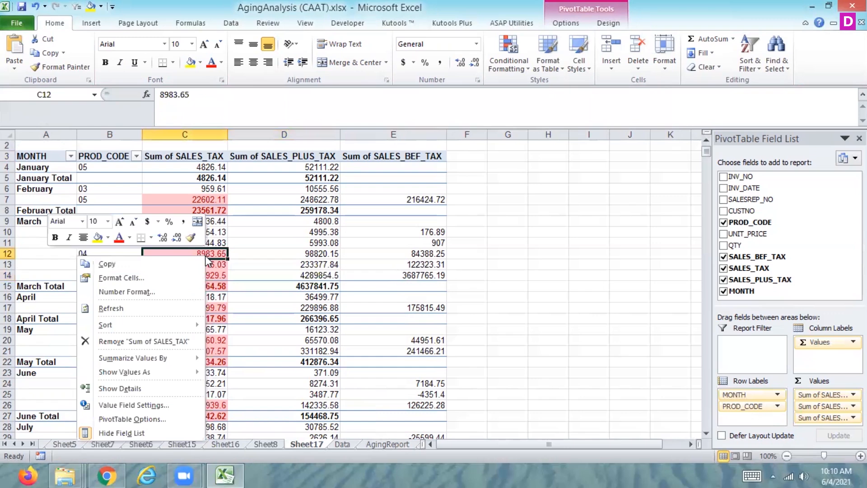
click(136, 419)
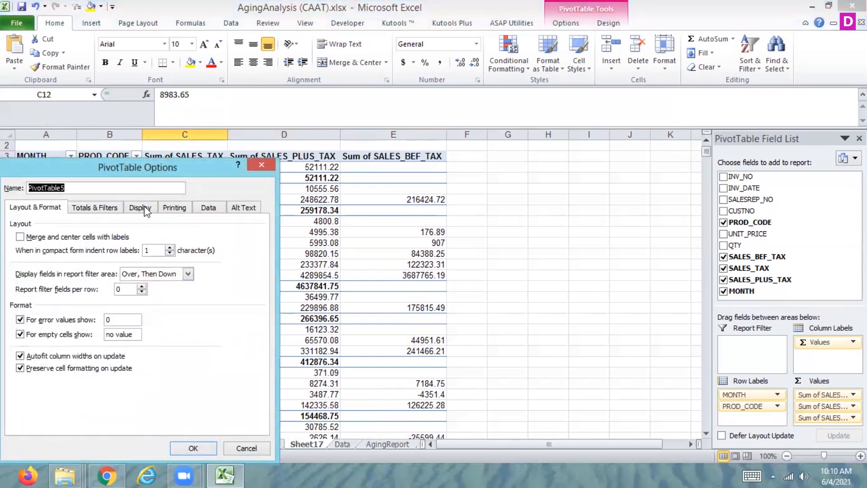
click(146, 211)
click(61, 239)
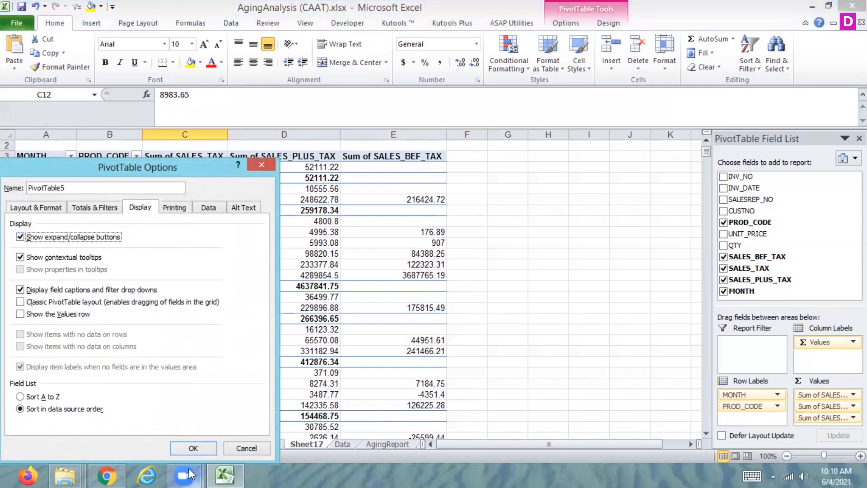
click(194, 448)
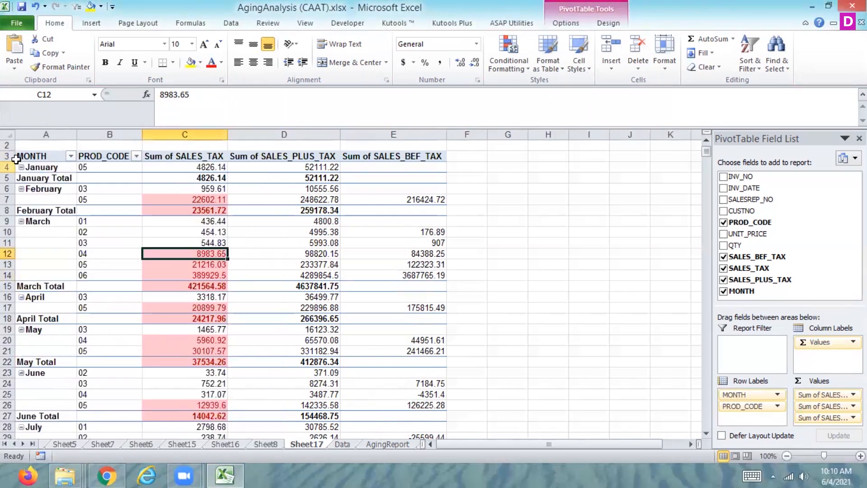
click(21, 167)
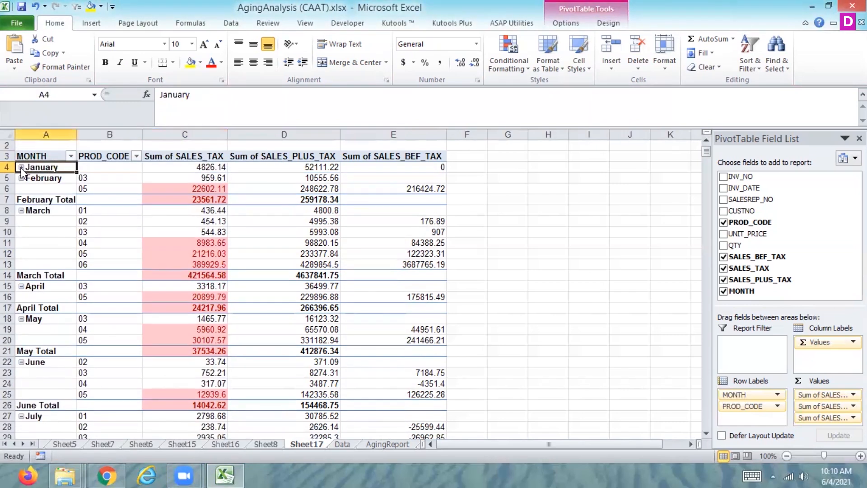
click(21, 167)
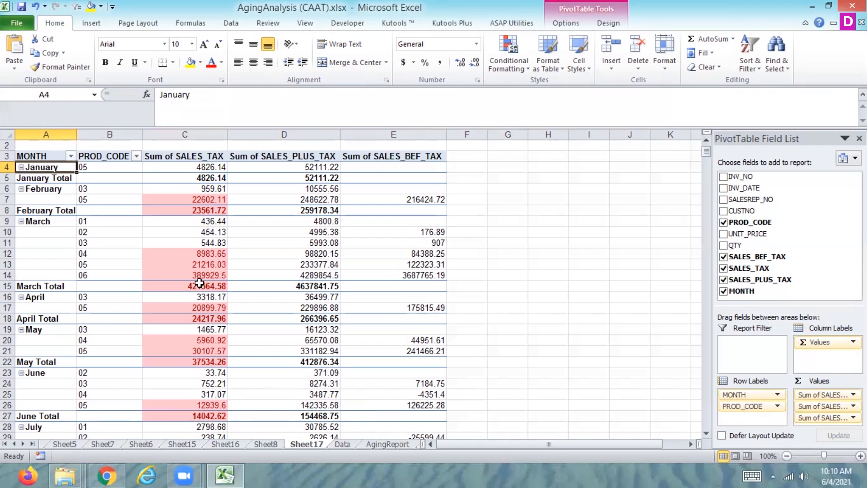
Enable Set print titles in the pivot table's printing options.
right_click(182, 261)
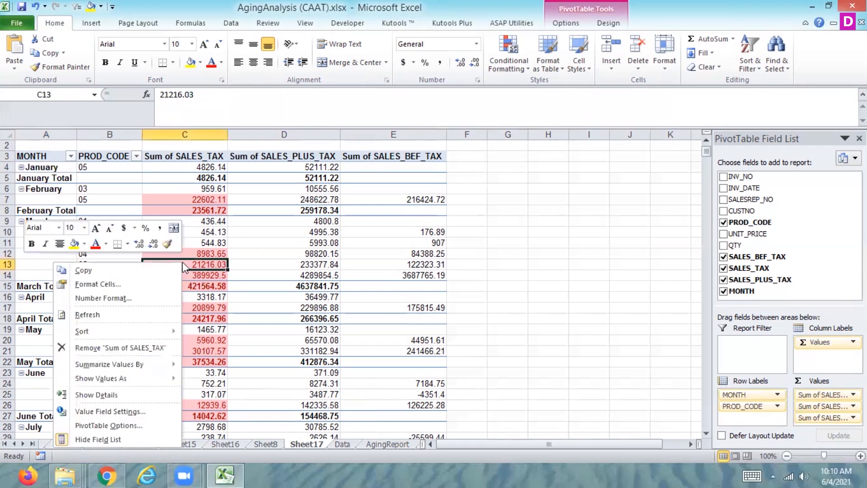
click(110, 425)
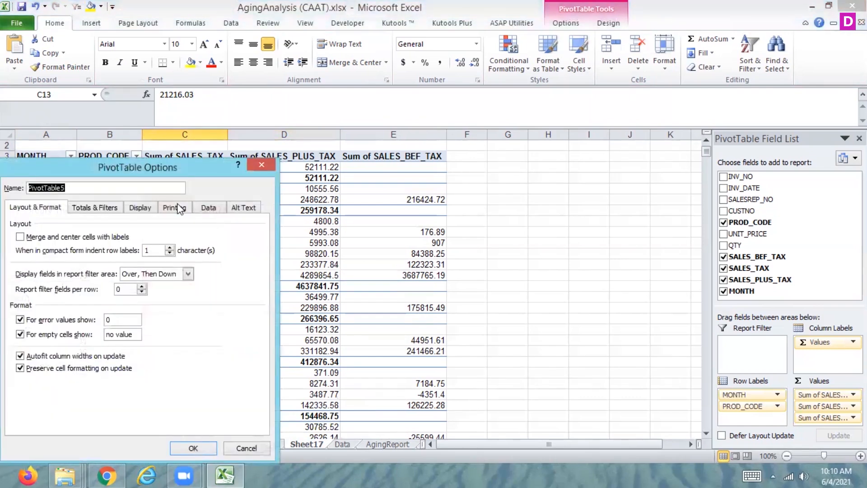
click(180, 208)
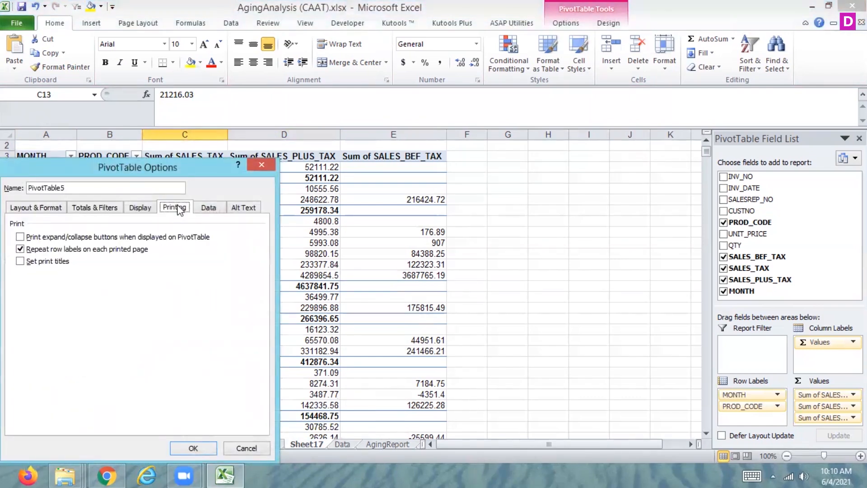
click(44, 262)
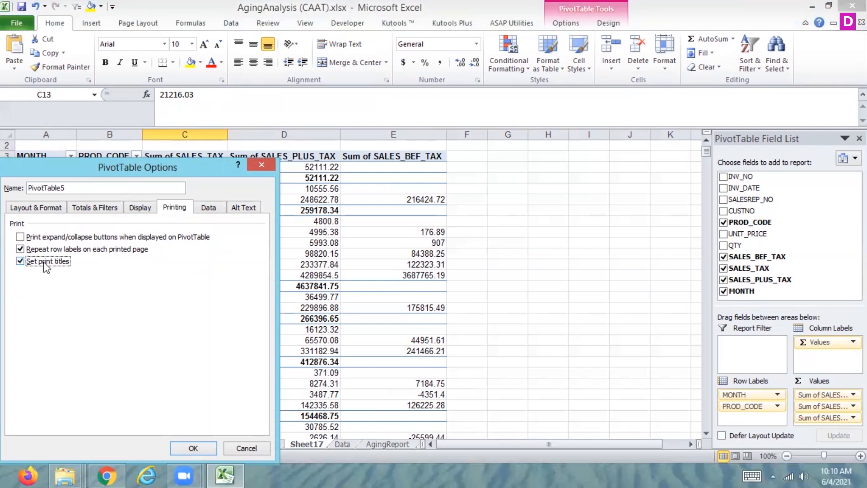
click(194, 447)
Turn off Set print titles for the pivot table and enable refreshing its data when opening the file.
right_click(233, 188)
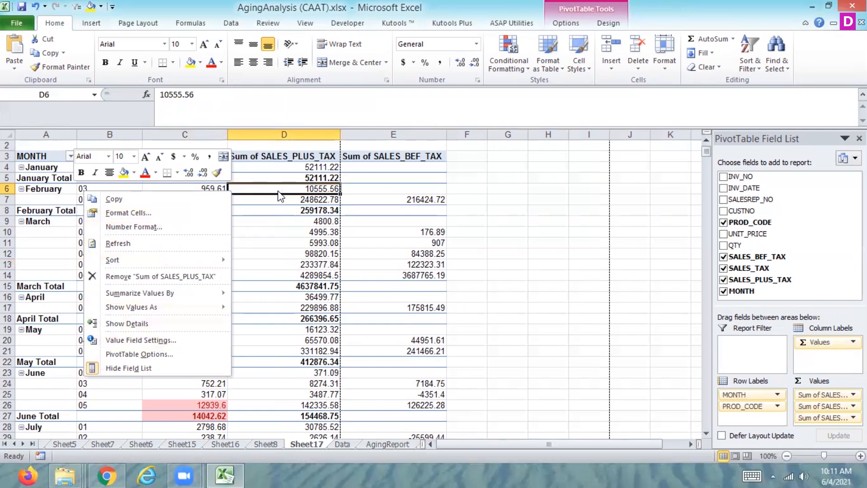
click(159, 352)
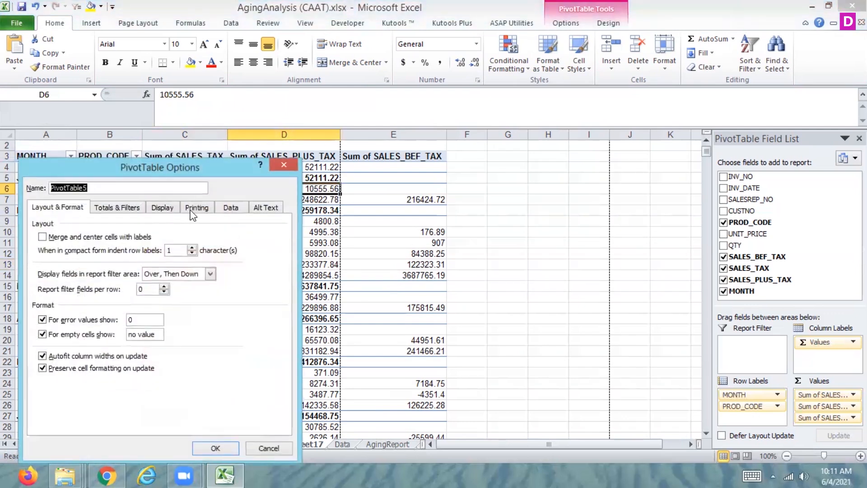
click(195, 208)
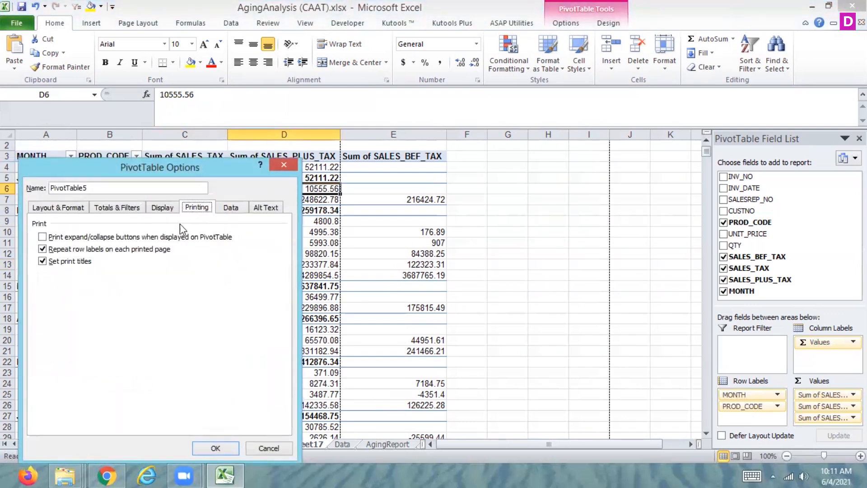
click(237, 209)
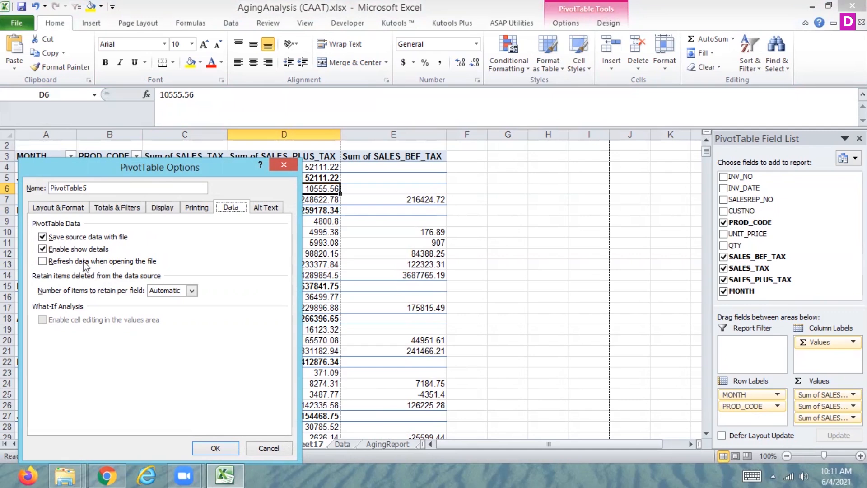
click(76, 262)
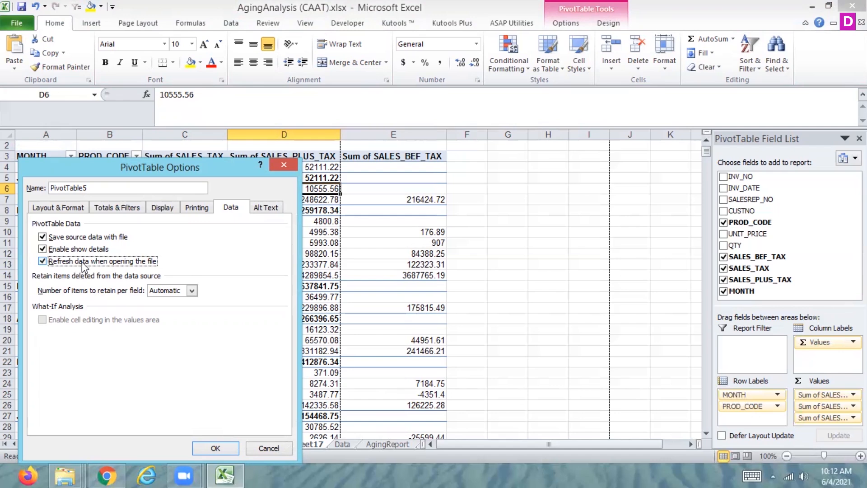
click(192, 290)
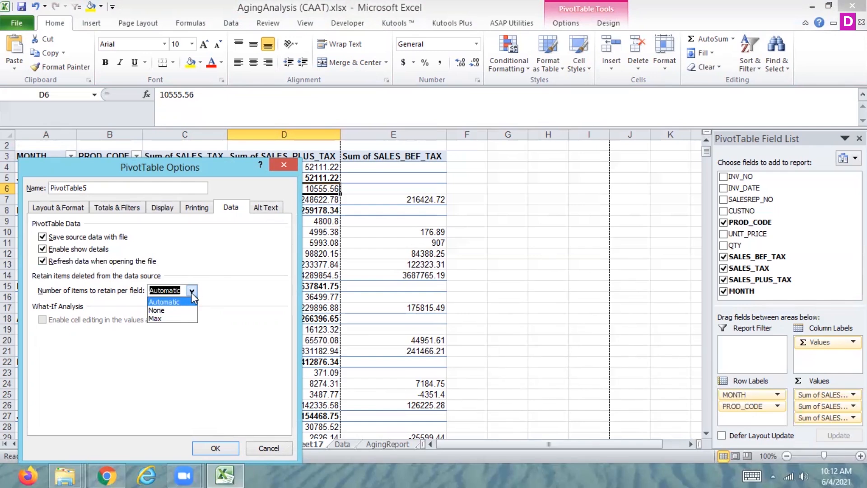
click(191, 291)
Set the pivot table's alt text title to "AGING REPORT FOR CREATED ON EXCEL FILE".
click(267, 208)
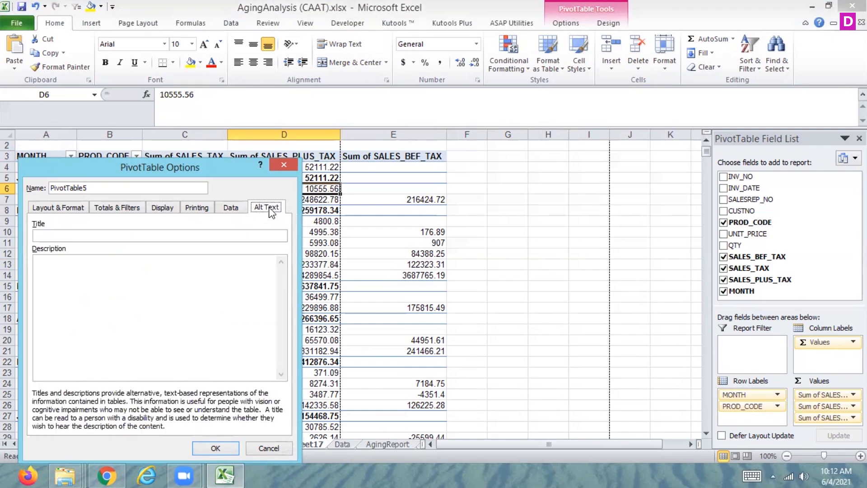
click(147, 235)
text(aging report)
key(BackSpace)
key(BackSpace)
key(BackSpace)
key(BackSpace)
key(BackSpace)
key(BackSpace)
key(BackSpace)
key(BackSpace)
key(BackSpace)
key(BackSpace)
key(BackSpace)
key(BackSpace)
key(BackSpace)
text(AGING REPORT FOR CREATE)
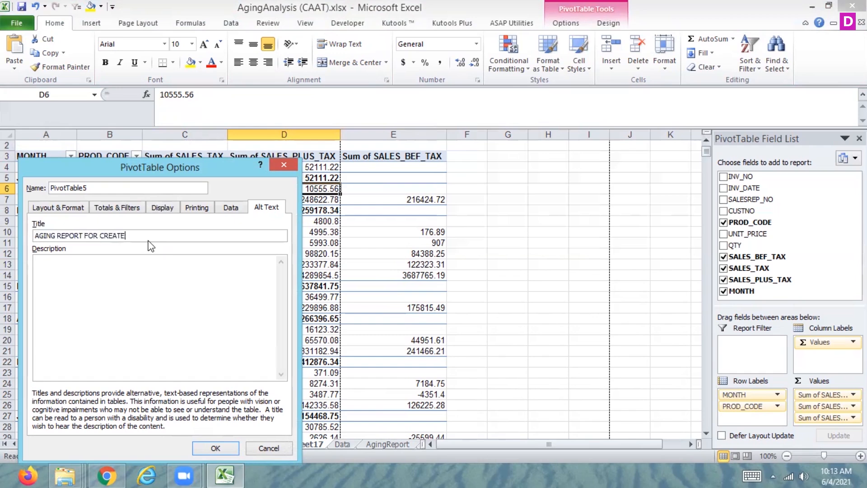
text(D ON EXCEL FILE)
Copy the alt text title into the alt text description and apply the pivot table options.
drag(203, 237, 34, 238)
key(ctrl+c)
click(100, 278)
key(ctrl+v)
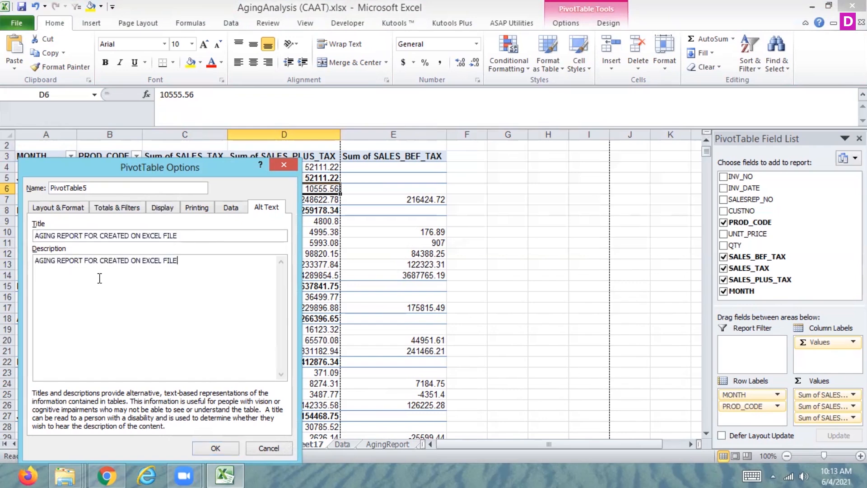
click(214, 446)
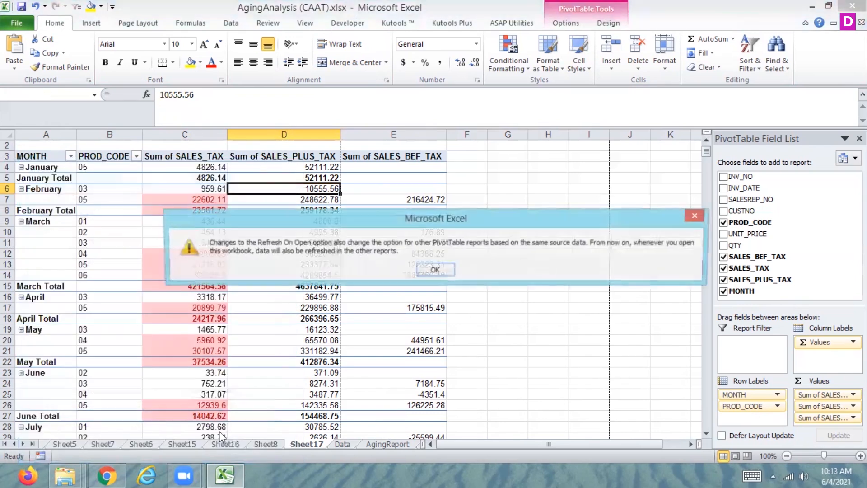
click(440, 269)
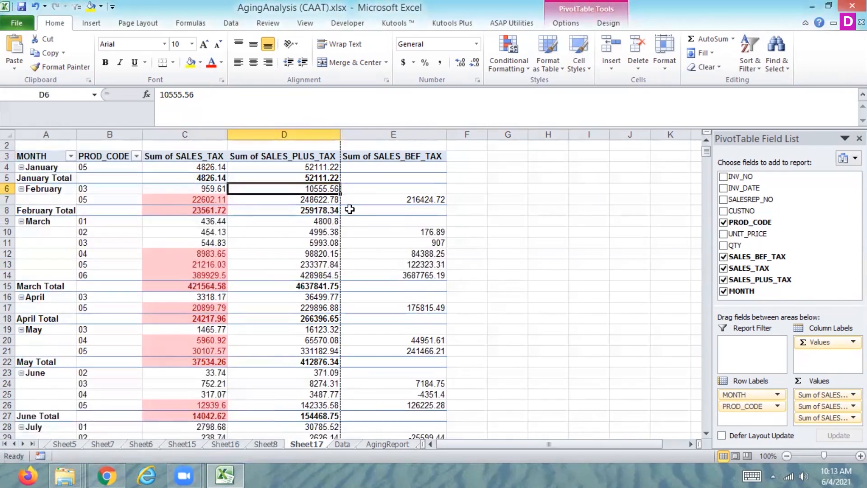
click(350, 209)
key(Up)
key(Up)
key(Up)
key(Up)
key(Up)
key(Up)
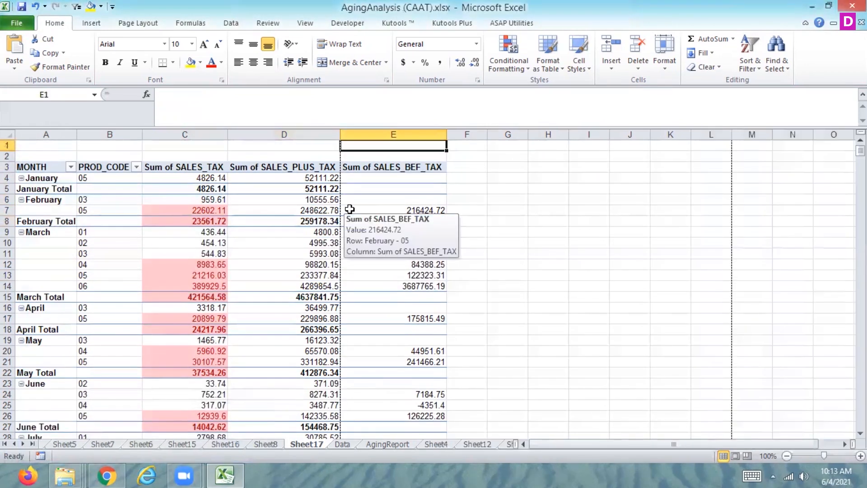
key(Left)
key(Left)
key(Left)
key(Left)
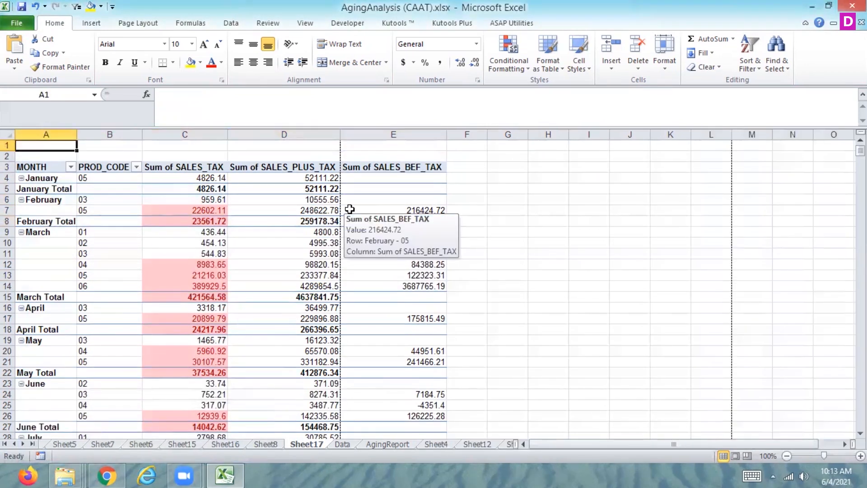
Turn off refreshing the pivot table's data when opening the file and apply the change.
click(398, 211)
right_click(397, 210)
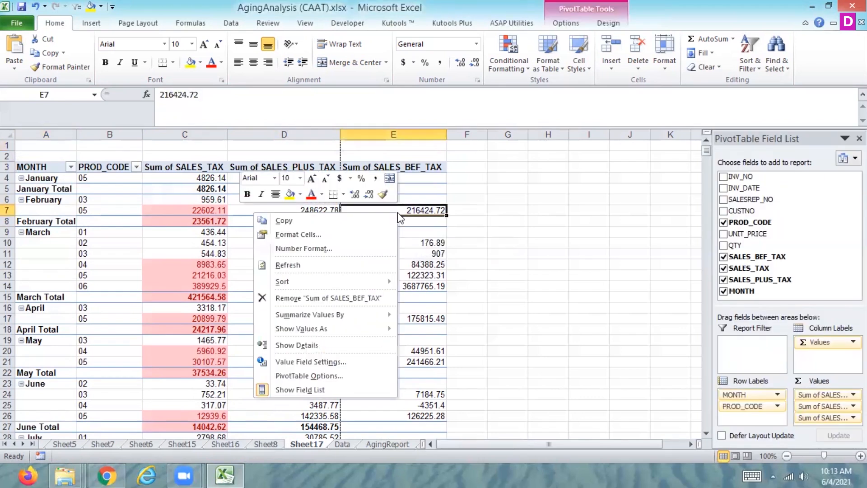
click(328, 376)
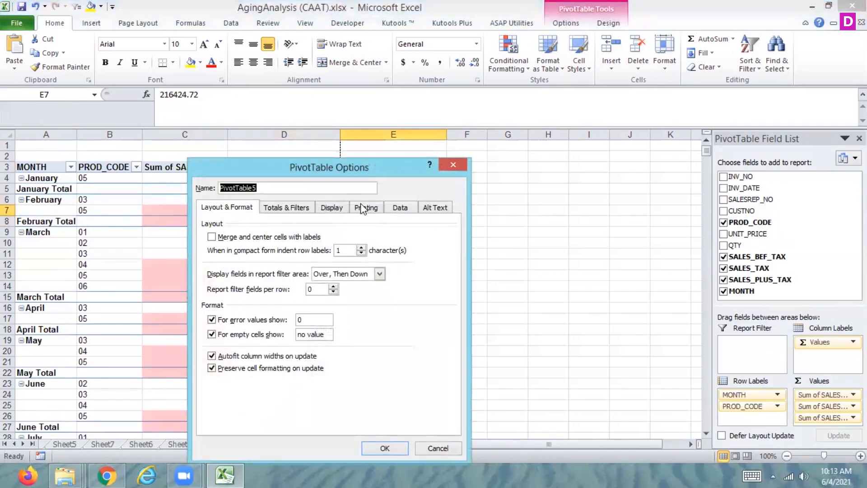
click(401, 207)
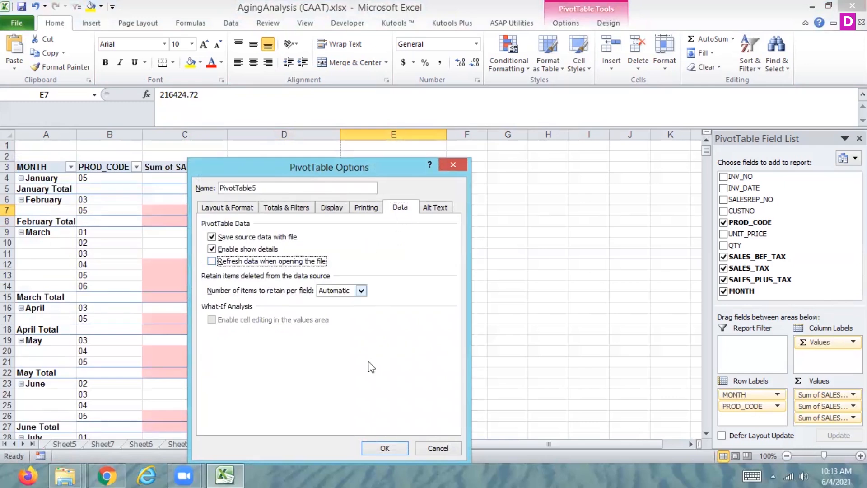
click(374, 448)
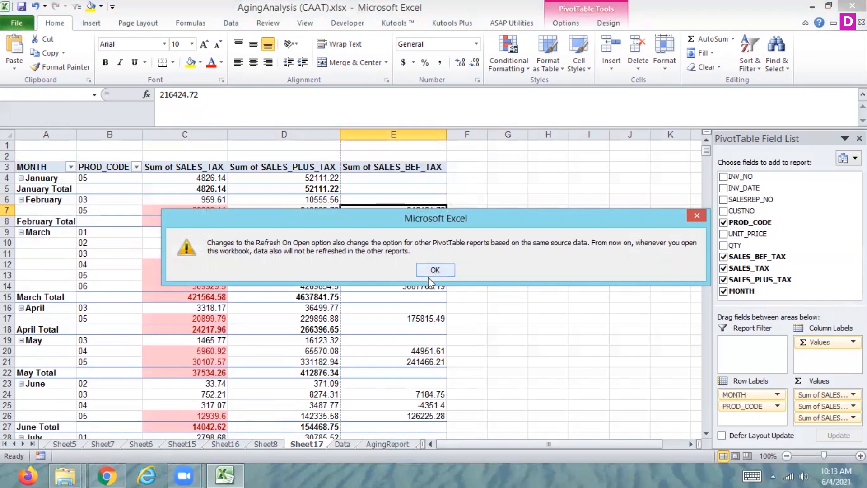
click(432, 273)
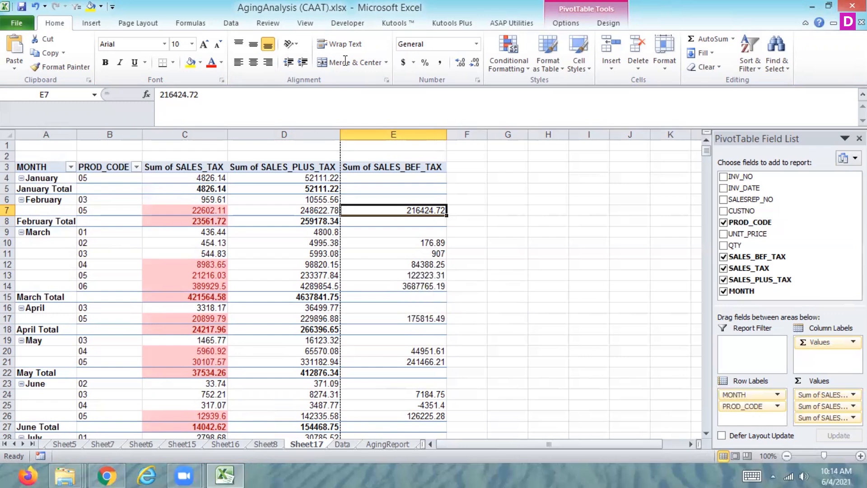
mouse_move(410, 210)
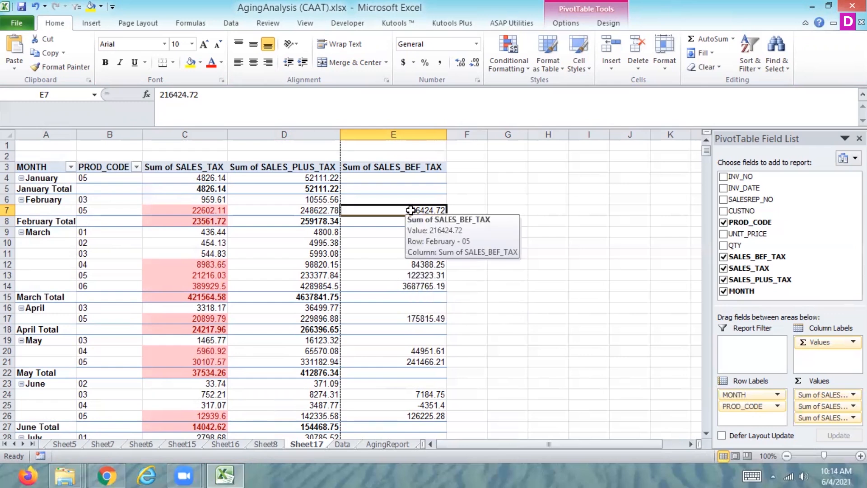